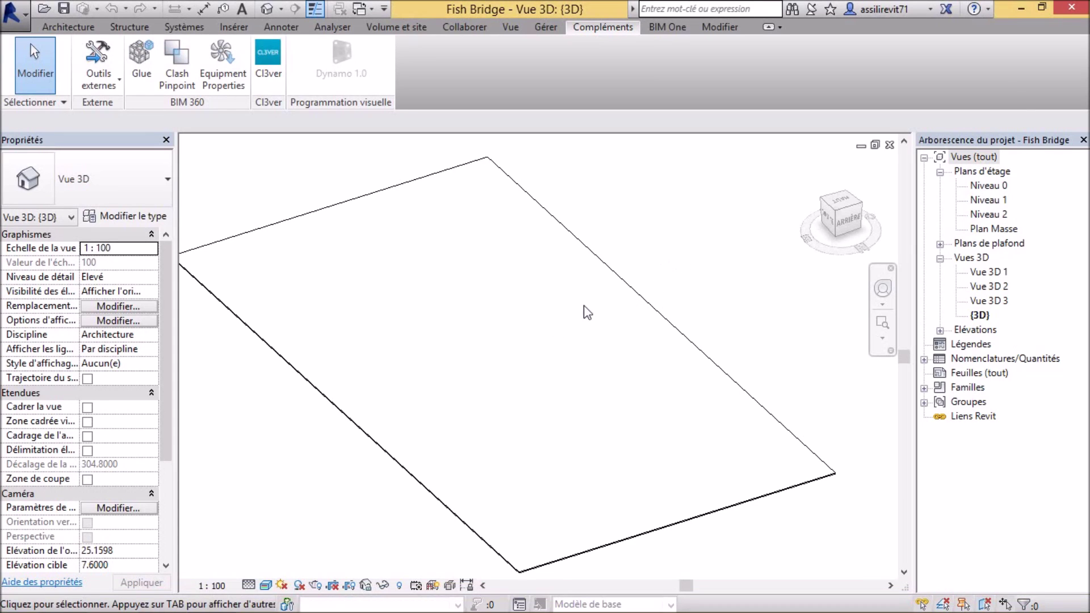
Pan the empty Revit site view and bring the Dynamo bridge graph to the front
{"action": "middle_click_drag", "start_coordinate": [588, 313], "coordinate": [664, 335]}
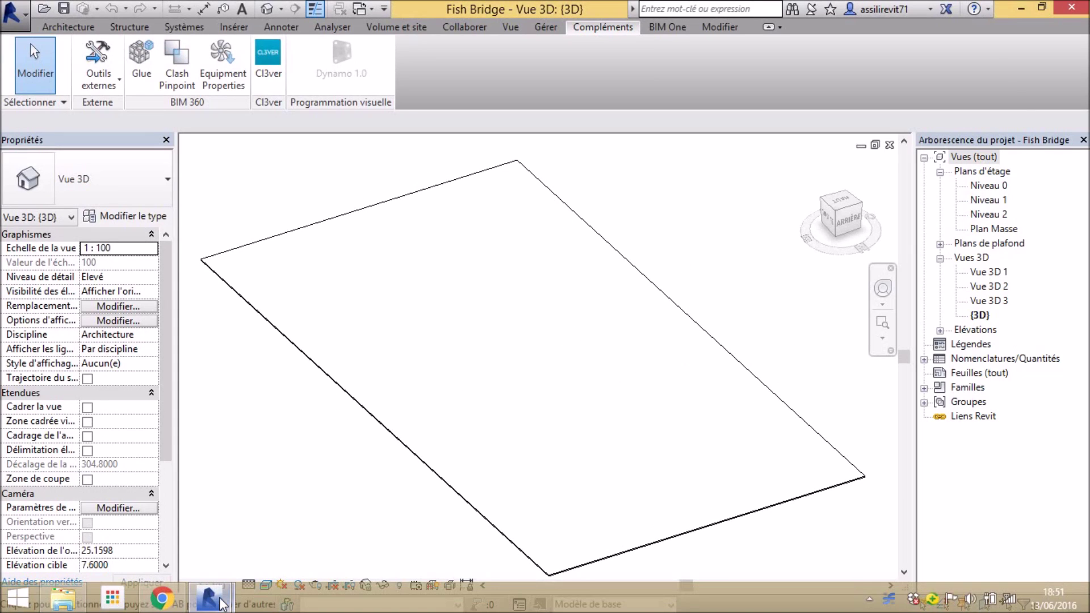
{"action": "mouse_move", "coordinate": [209, 598]}
{"action": "left_click", "coordinate": [307, 519]}
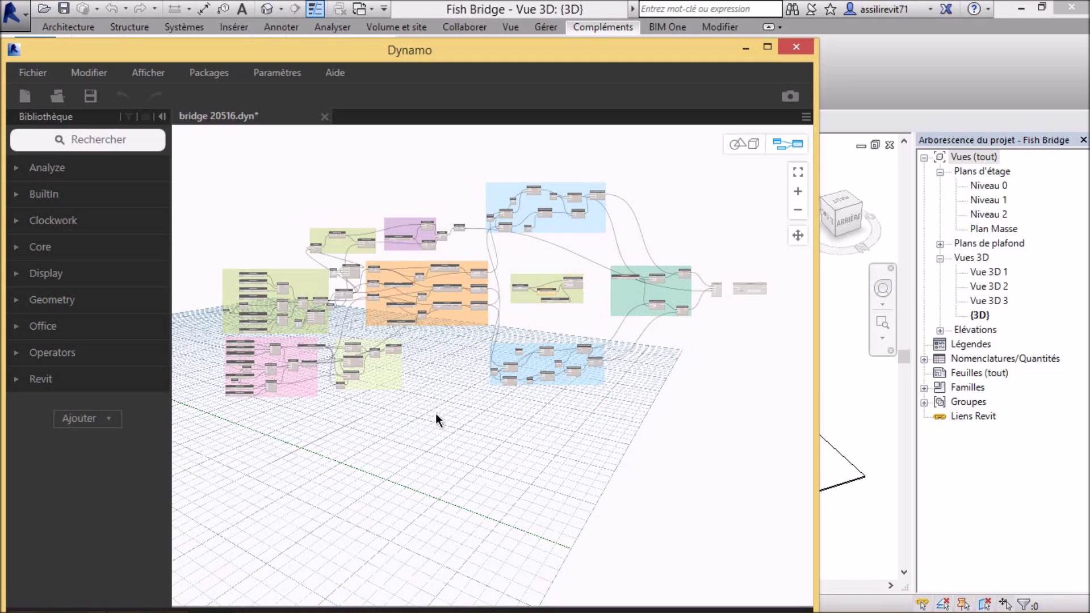
Enlarge Dynamo to full height and orbit the generated bridge in the 3D background preview
{"action": "middle_click_drag", "start_coordinate": [423, 430], "coordinate": [498, 437]}
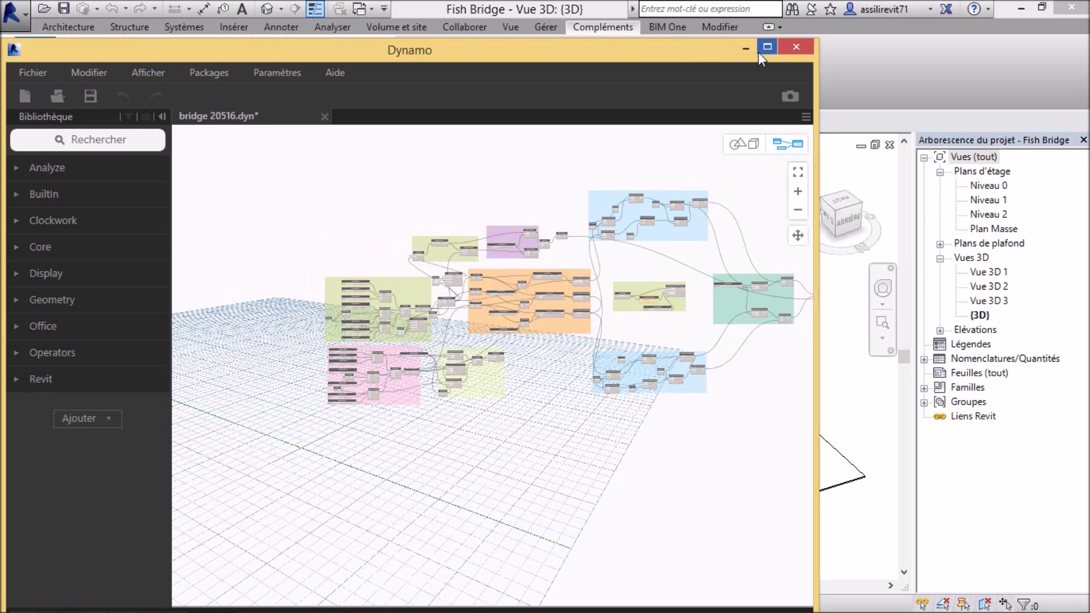
{"action": "left_click_drag", "start_coordinate": [685, 53], "coordinate": [731, 8]}
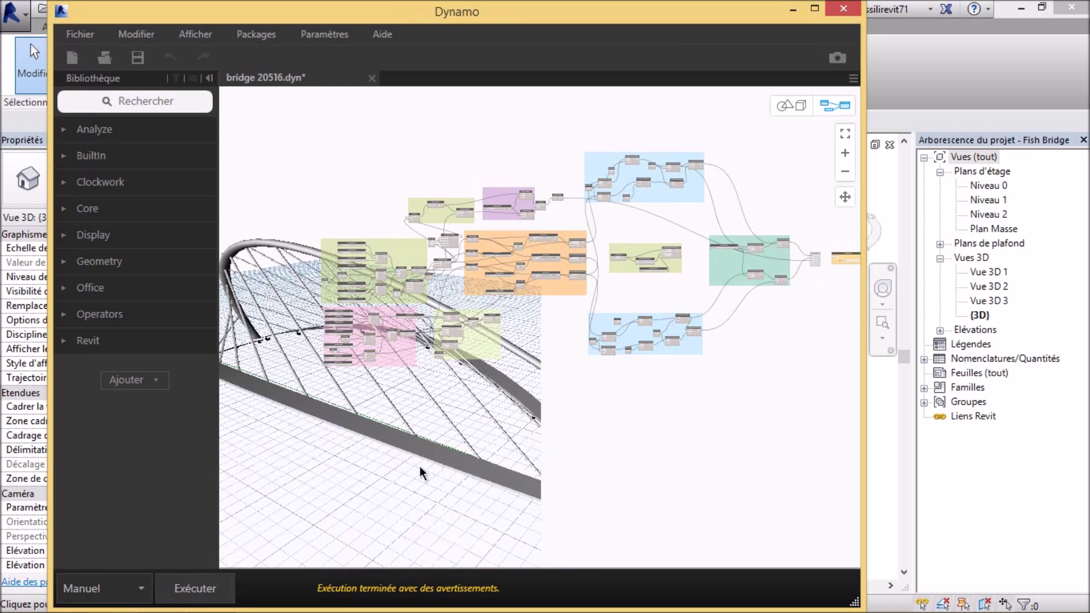
{"action": "left_click", "coordinate": [790, 105]}
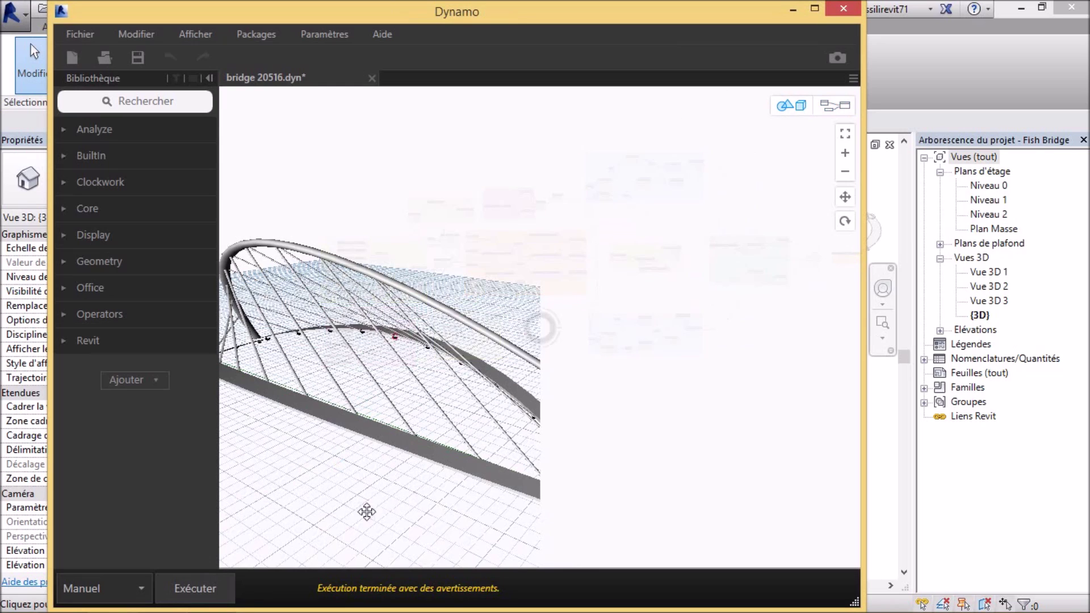
{"action": "mouse_move", "coordinate": [349, 509]}
{"action": "right_mouse_down"}
{"action": "mouse_move", "coordinate": [350, 470]}
{"action": "mouse_move", "coordinate": [414, 415]}
{"action": "mouse_move", "coordinate": [453, 438]}
{"action": "mouse_move", "coordinate": [494, 385]}
{"action": "mouse_move", "coordinate": [445, 380]}
{"action": "mouse_move", "coordinate": [462, 377]}
{"action": "mouse_move", "coordinate": [463, 343]}
{"action": "right_mouse_up"}
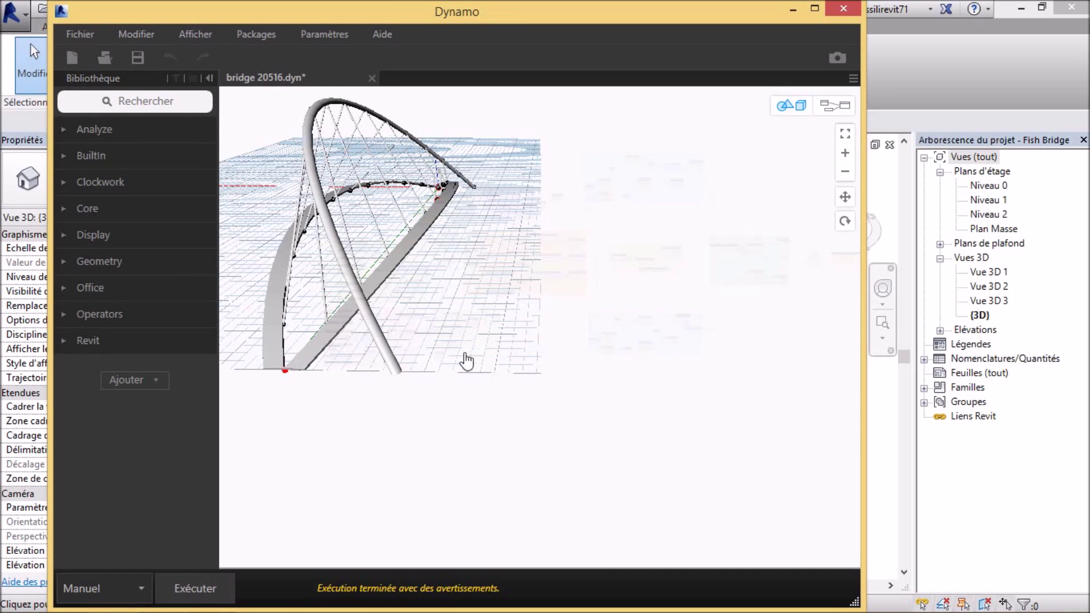
{"action": "right_click_drag", "start_coordinate": [475, 390], "coordinate": [477, 374]}
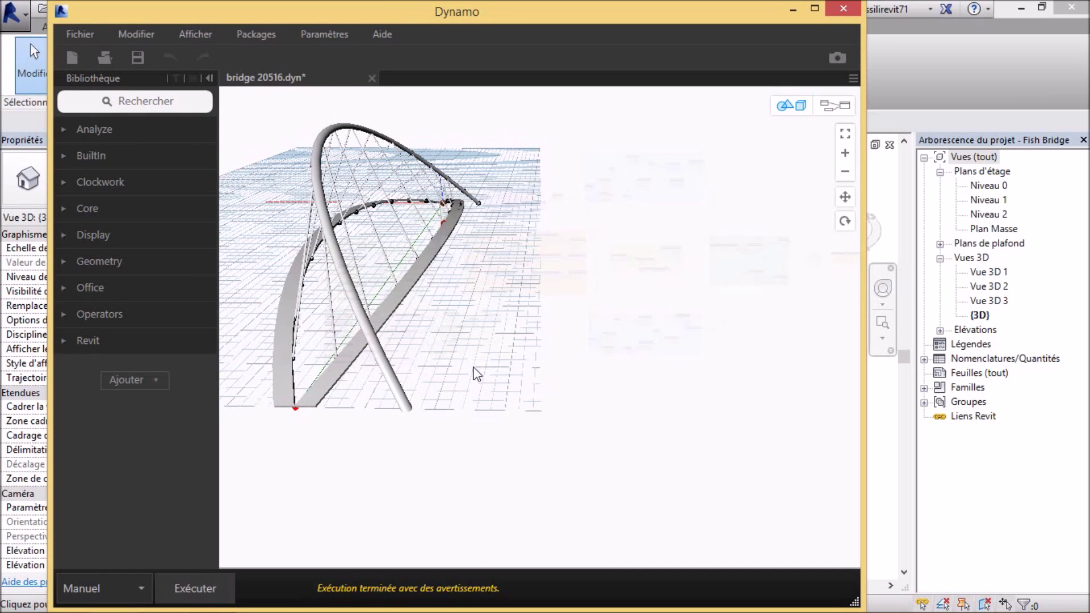
{"action": "middle_click_drag", "start_coordinate": [477, 373], "coordinate": [475, 369]}
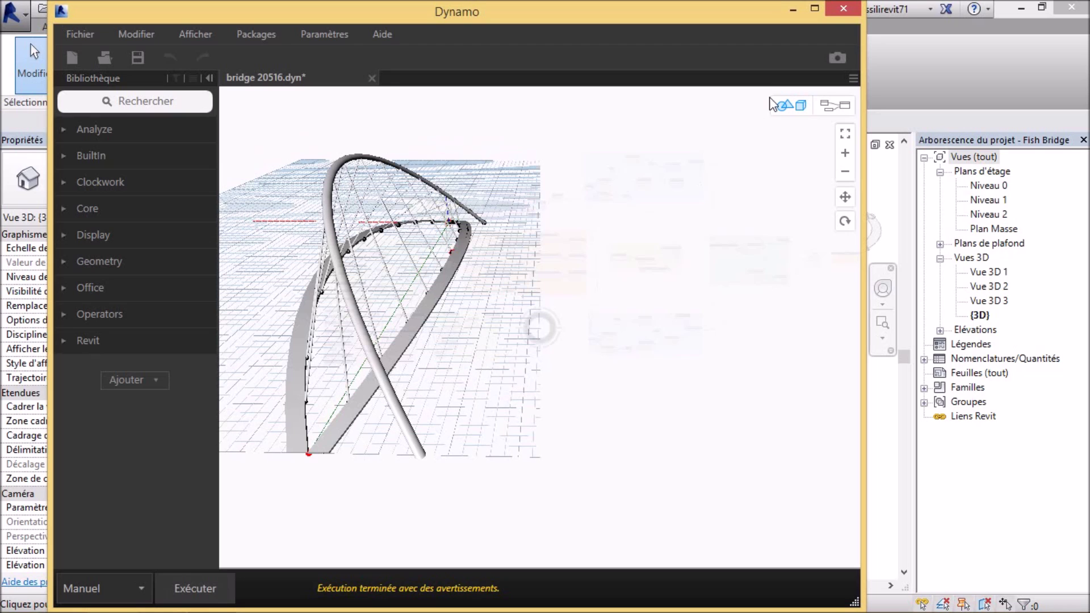
Return to graph view and lower the Dynamo window to reveal the bridge in Revit
{"action": "left_click", "coordinate": [786, 105]}
{"action": "middle_click_drag", "start_coordinate": [602, 396], "coordinate": [637, 419]}
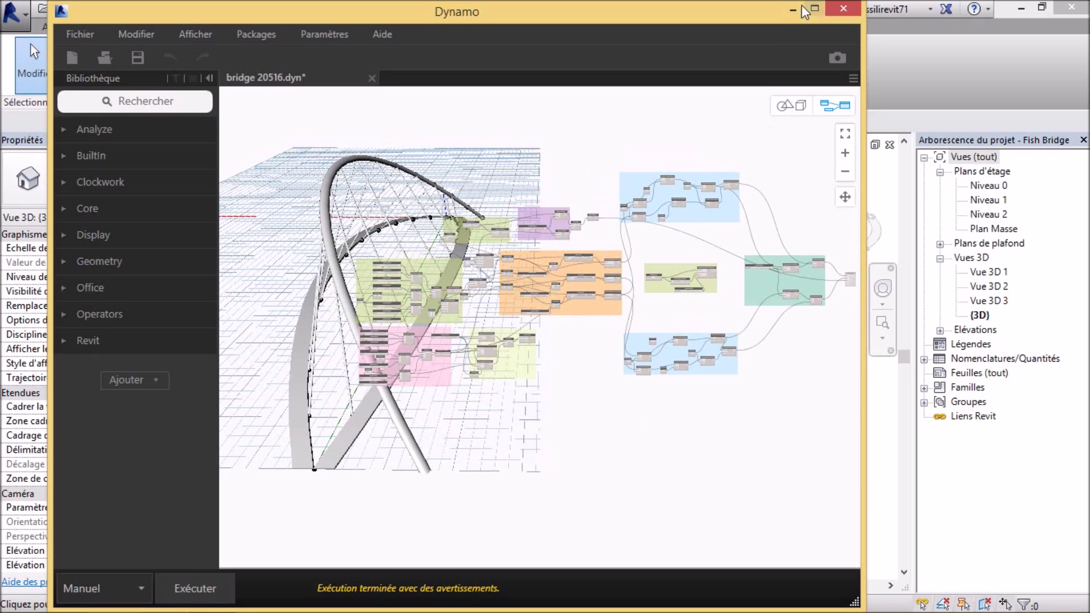
{"action": "left_click_drag", "start_coordinate": [759, 17], "coordinate": [713, 212]}
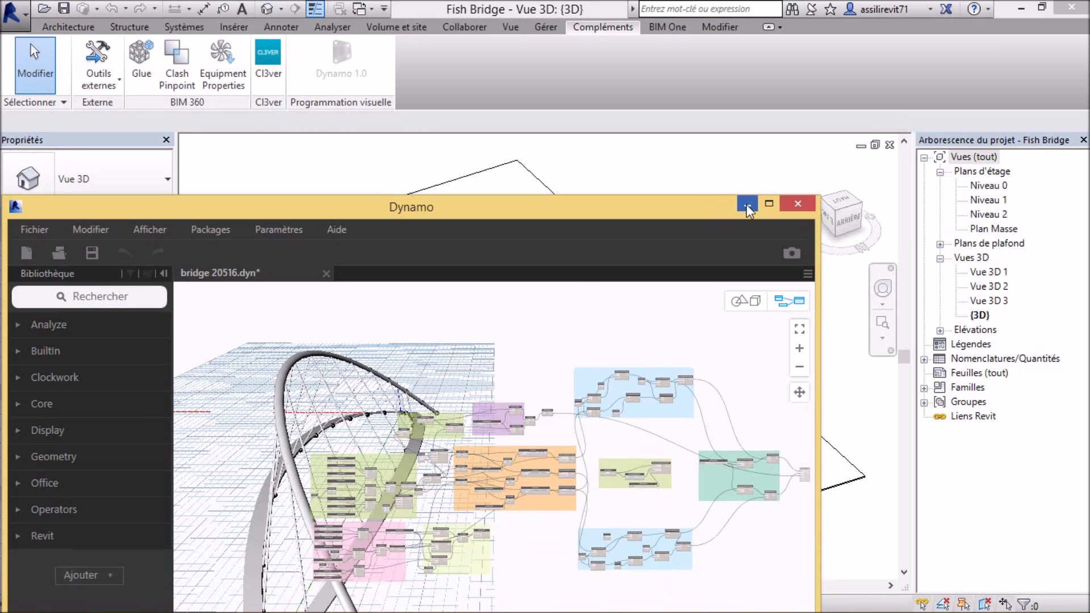
Minimize Dynamo, orbit the Revit bridge through end-on and side views, then restore Dynamo
{"action": "left_click", "coordinate": [748, 211]}
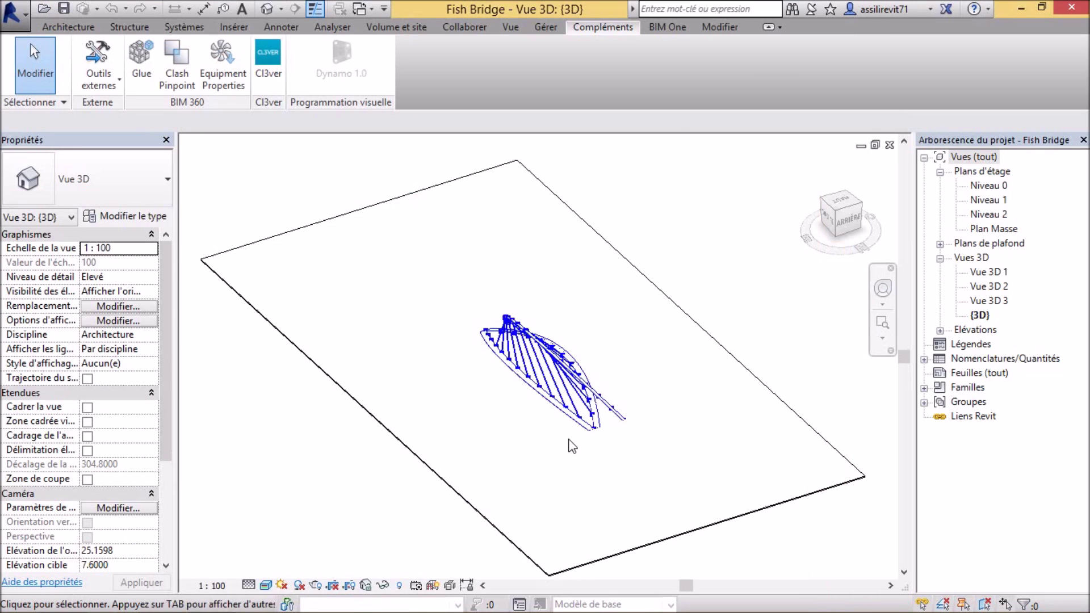
{"action": "scroll", "coordinate": [571, 438], "scroll_direction": "up", "scroll_amount": 5}
{"action": "scroll", "coordinate": [558, 416], "scroll_direction": "down", "scroll_amount": 2}
{"action": "middle_click_drag", "start_coordinate": [558, 416], "coordinate": [787, 376], "text": "shift"}
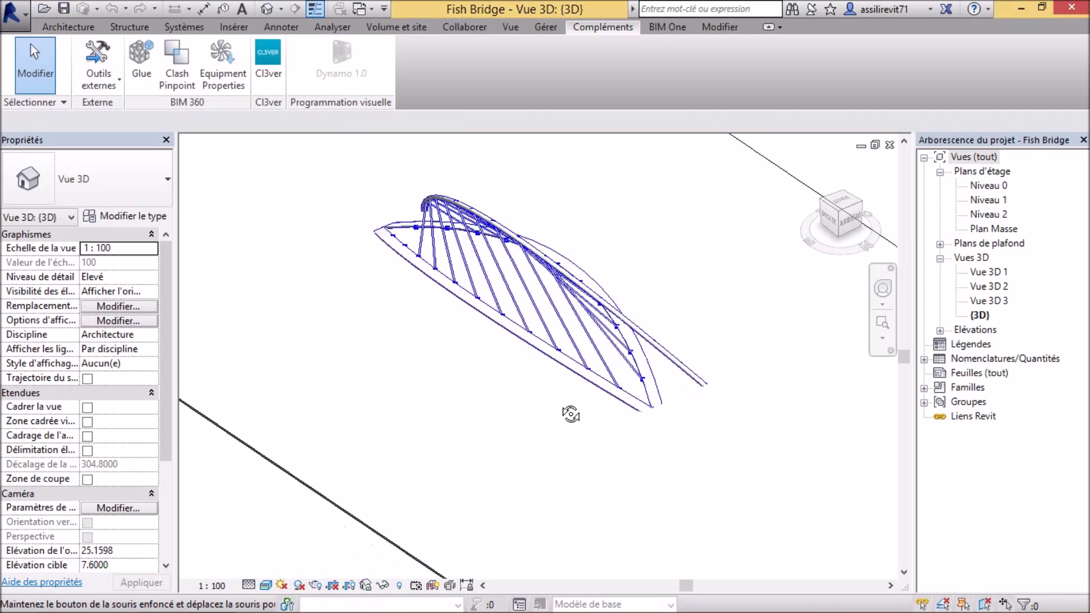
{"action": "mouse_move", "coordinate": [787, 376]}
{"action": "middle_mouse_down", "text": "shift"}
{"action": "mouse_move", "coordinate": [860, 310]}
{"action": "mouse_move", "coordinate": [723, 414]}
{"action": "mouse_move", "coordinate": [640, 389]}
{"action": "mouse_move", "coordinate": [673, 361]}
{"action": "mouse_move", "coordinate": [544, 341]}
{"action": "mouse_move", "coordinate": [628, 305]}
{"action": "mouse_move", "coordinate": [657, 342]}
{"action": "mouse_move", "coordinate": [829, 343]}
{"action": "mouse_move", "coordinate": [818, 318]}
{"action": "middle_mouse_up", "text": "shift"}
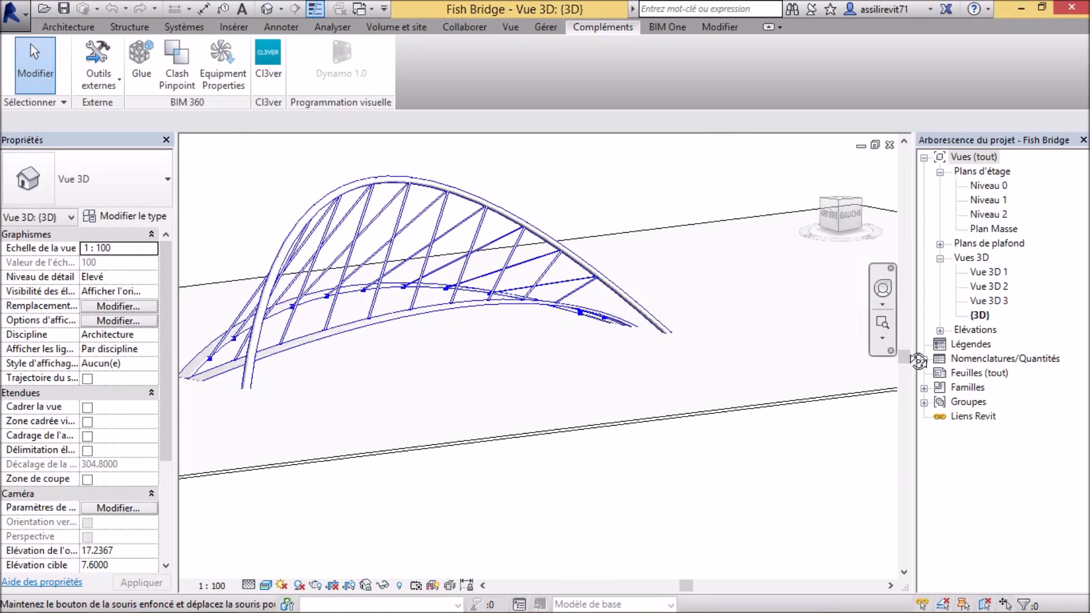
{"action": "mouse_move", "coordinate": [681, 386]}
{"action": "middle_mouse_down", "text": "shift"}
{"action": "mouse_move", "coordinate": [604, 404]}
{"action": "mouse_move", "coordinate": [659, 377]}
{"action": "mouse_move", "coordinate": [761, 377]}
{"action": "middle_mouse_up", "text": "shift"}
{"action": "mouse_move", "coordinate": [441, 394]}
{"action": "middle_mouse_down", "text": "shift"}
{"action": "mouse_move", "coordinate": [547, 397]}
{"action": "mouse_move", "coordinate": [547, 407]}
{"action": "mouse_move", "coordinate": [667, 390]}
{"action": "mouse_move", "coordinate": [752, 394]}
{"action": "mouse_move", "coordinate": [567, 389]}
{"action": "mouse_move", "coordinate": [597, 395]}
{"action": "mouse_move", "coordinate": [597, 409]}
{"action": "mouse_move", "coordinate": [565, 357]}
{"action": "mouse_move", "coordinate": [520, 440]}
{"action": "mouse_move", "coordinate": [637, 433]}
{"action": "mouse_move", "coordinate": [937, 449]}
{"action": "mouse_move", "coordinate": [683, 394]}
{"action": "mouse_move", "coordinate": [683, 440]}
{"action": "mouse_move", "coordinate": [727, 430]}
{"action": "mouse_move", "coordinate": [649, 428]}
{"action": "mouse_move", "coordinate": [657, 441]}
{"action": "mouse_move", "coordinate": [815, 452]}
{"action": "mouse_move", "coordinate": [648, 459]}
{"action": "mouse_move", "coordinate": [650, 441]}
{"action": "mouse_move", "coordinate": [720, 430]}
{"action": "middle_mouse_up", "text": "shift"}
{"action": "middle_click_drag", "start_coordinate": [645, 412], "coordinate": [547, 397], "text": "shift"}
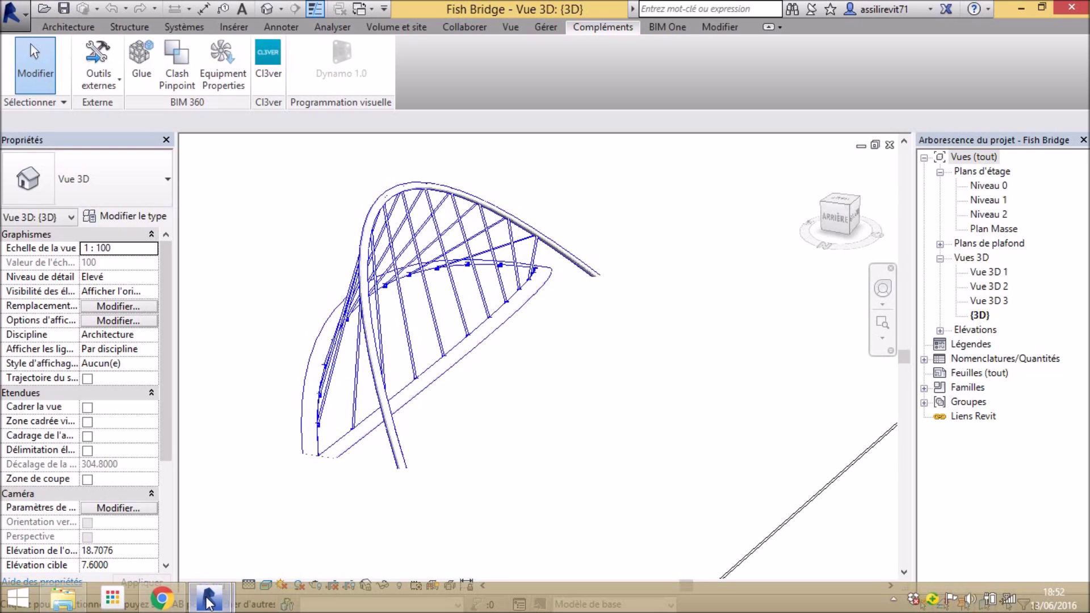
{"action": "mouse_move", "coordinate": [208, 598]}
{"action": "left_click", "coordinate": [269, 541]}
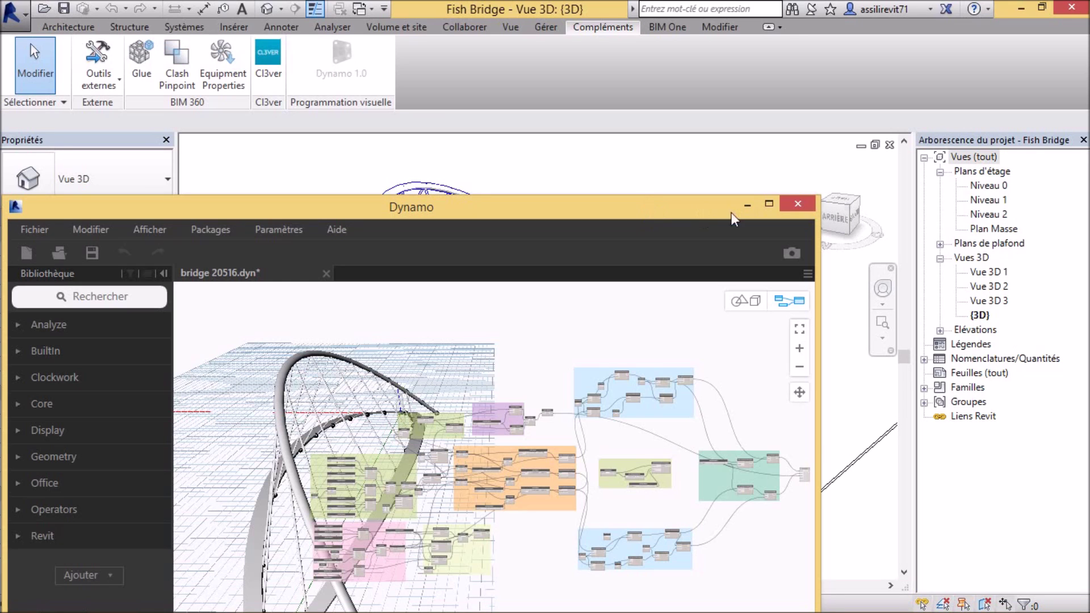
Maximize Dynamo and frame the first arc group beside its 3D arc preview
{"action": "left_click", "coordinate": [766, 205]}
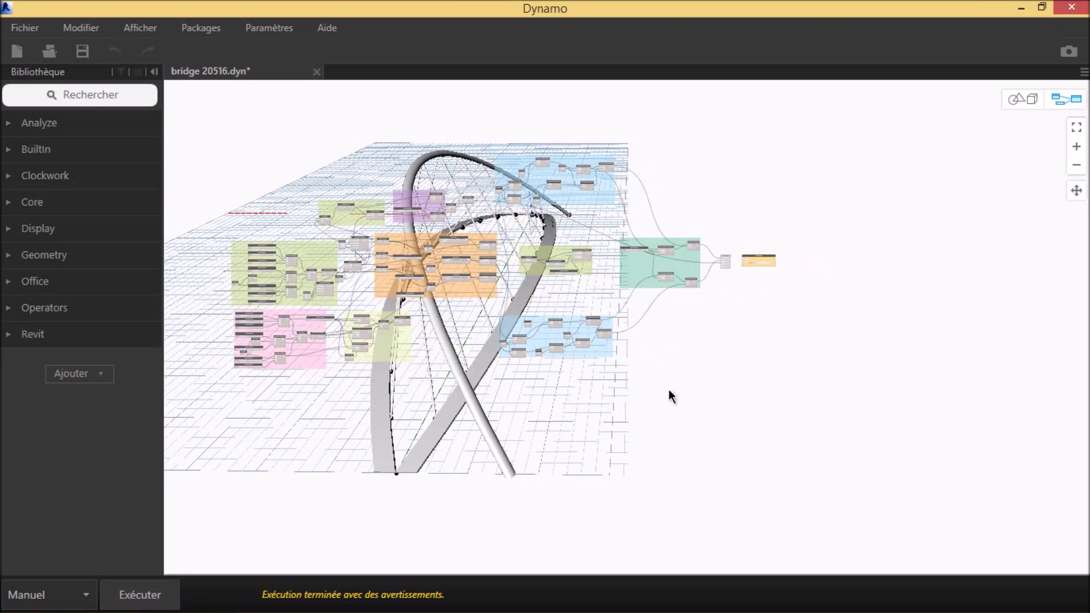
{"action": "middle_click_drag", "start_coordinate": [511, 400], "coordinate": [526, 312]}
{"action": "scroll", "coordinate": [537, 280], "scroll_direction": "up", "scroll_amount": 4}
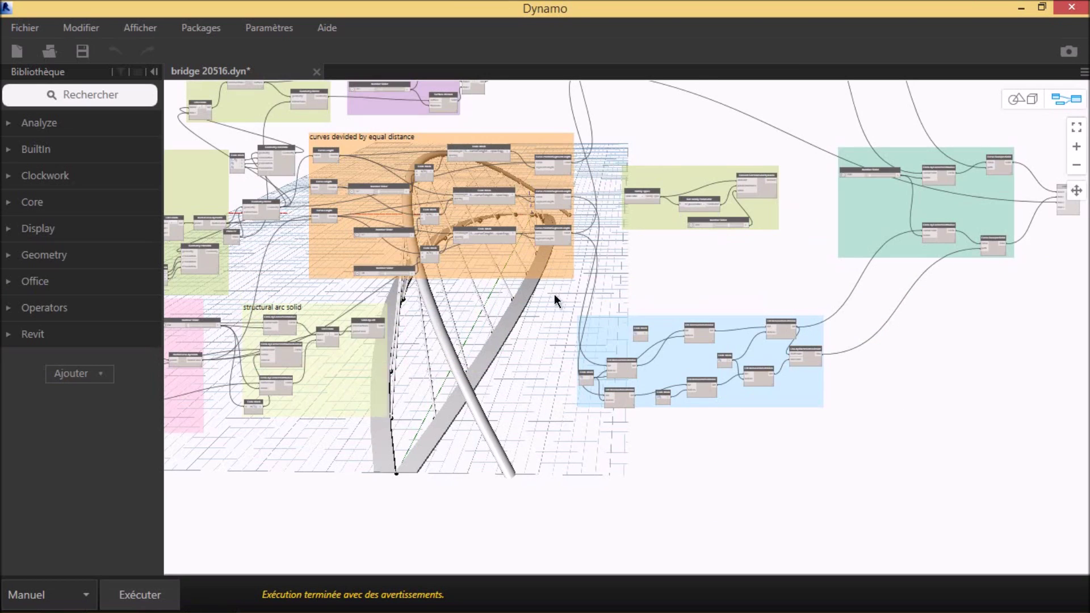
{"action": "scroll", "coordinate": [554, 294], "scroll_direction": "down", "scroll_amount": 3}
{"action": "scroll", "coordinate": [512, 329], "scroll_direction": "down", "scroll_amount": 2}
{"action": "middle_click_drag", "start_coordinate": [448, 308], "coordinate": [630, 308]}
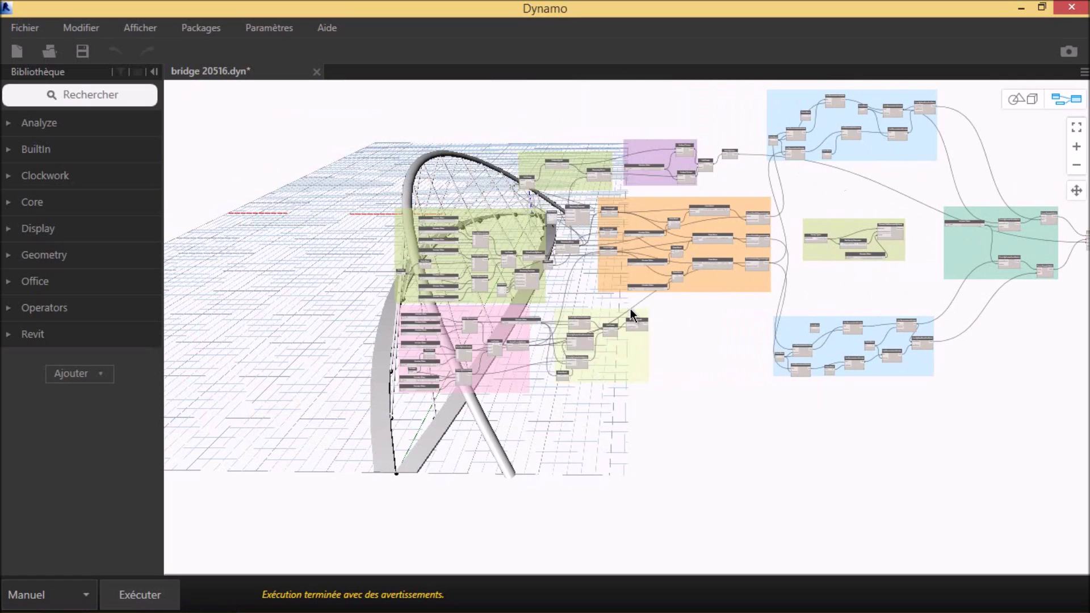
{"action": "scroll", "coordinate": [463, 233], "scroll_direction": "up", "scroll_amount": 2}
{"action": "scroll", "coordinate": [464, 233], "scroll_direction": "up", "scroll_amount": 1}
{"action": "scroll", "coordinate": [469, 232], "scroll_direction": "up", "scroll_amount": 2}
{"action": "mouse_move", "coordinate": [472, 232]}
{"action": "middle_mouse_down"}
{"action": "mouse_move", "coordinate": [497, 291]}
{"action": "mouse_move", "coordinate": [470, 306]}
{"action": "middle_mouse_up"}
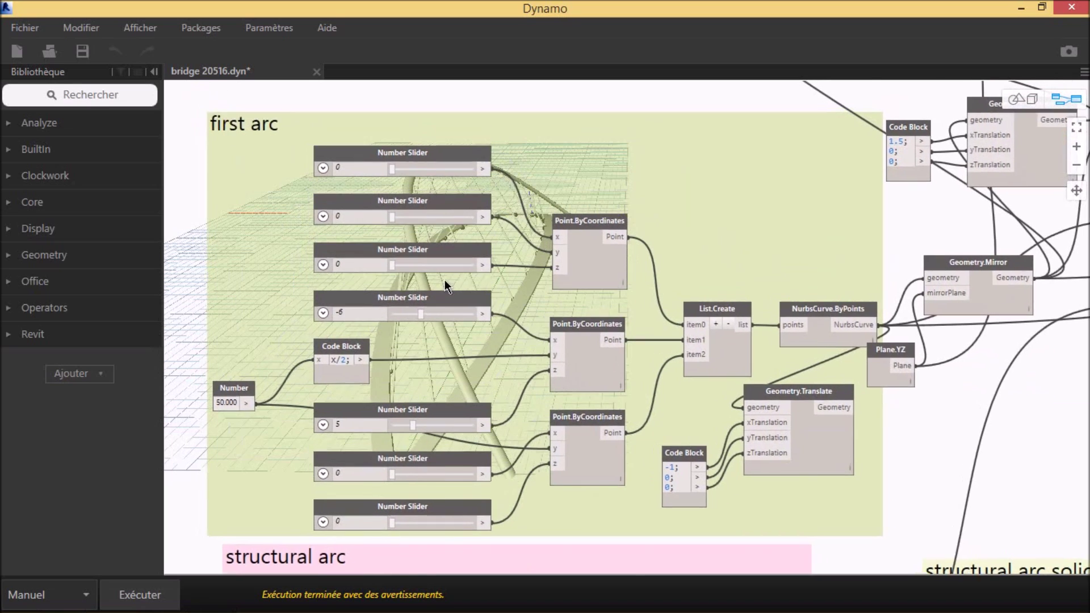
{"action": "middle_click_drag", "start_coordinate": [304, 246], "coordinate": [585, 242]}
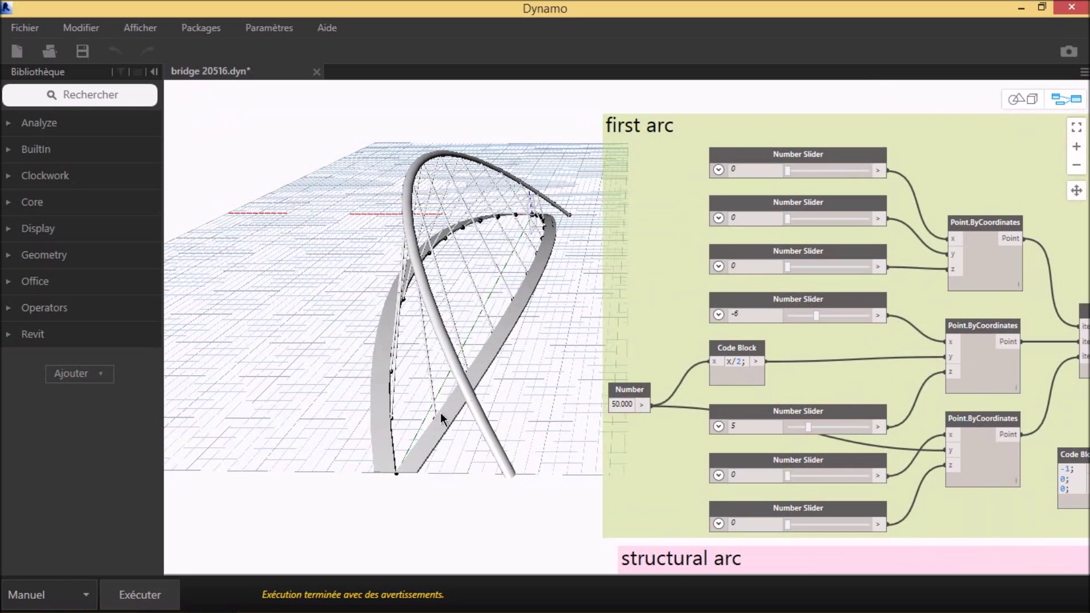
Review the first arc's List.Create and NurbsCurve.ByPoints nodes, then pan to the structural arc group
{"action": "middle_click_drag", "start_coordinate": [611, 299], "coordinate": [500, 258]}
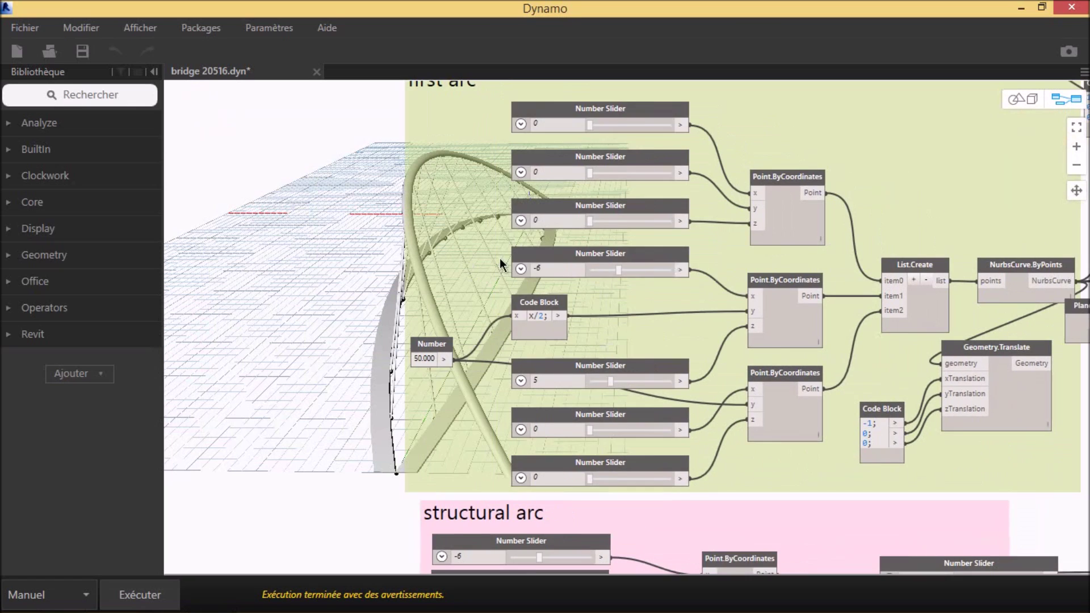
{"action": "middle_click_drag", "start_coordinate": [678, 257], "coordinate": [453, 229]}
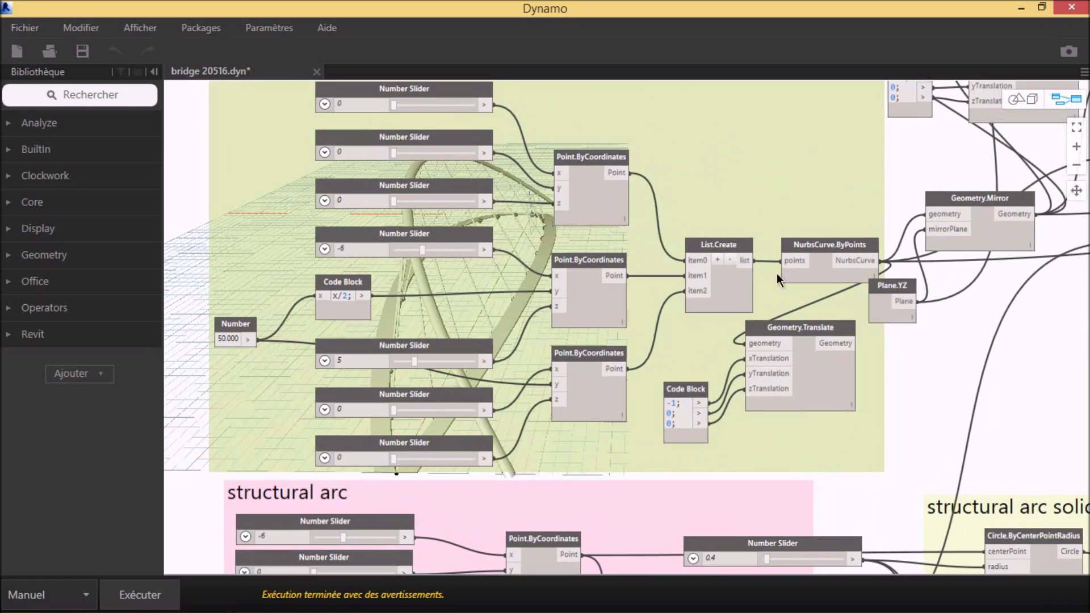
{"action": "middle_click_drag", "start_coordinate": [771, 294], "coordinate": [787, 312]}
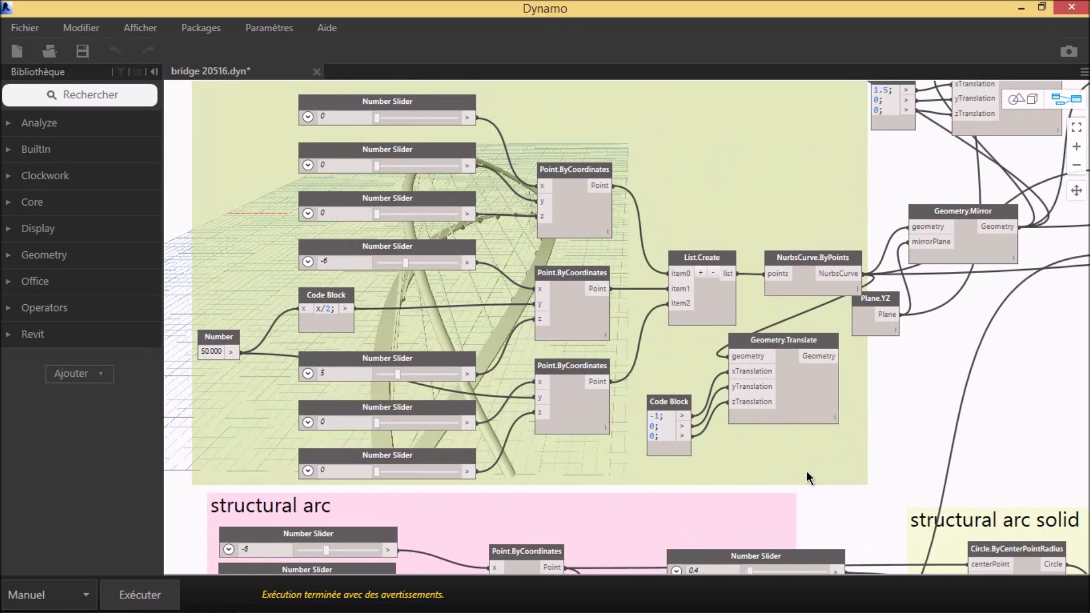
{"action": "mouse_move", "coordinate": [865, 324]}
{"action": "middle_mouse_down"}
{"action": "mouse_move", "coordinate": [909, 222]}
{"action": "mouse_move", "coordinate": [968, 144]}
{"action": "middle_mouse_up"}
{"action": "mouse_move", "coordinate": [731, 486]}
{"action": "middle_mouse_down"}
{"action": "mouse_move", "coordinate": [765, 368]}
{"action": "mouse_move", "coordinate": [792, 342]}
{"action": "middle_mouse_up"}
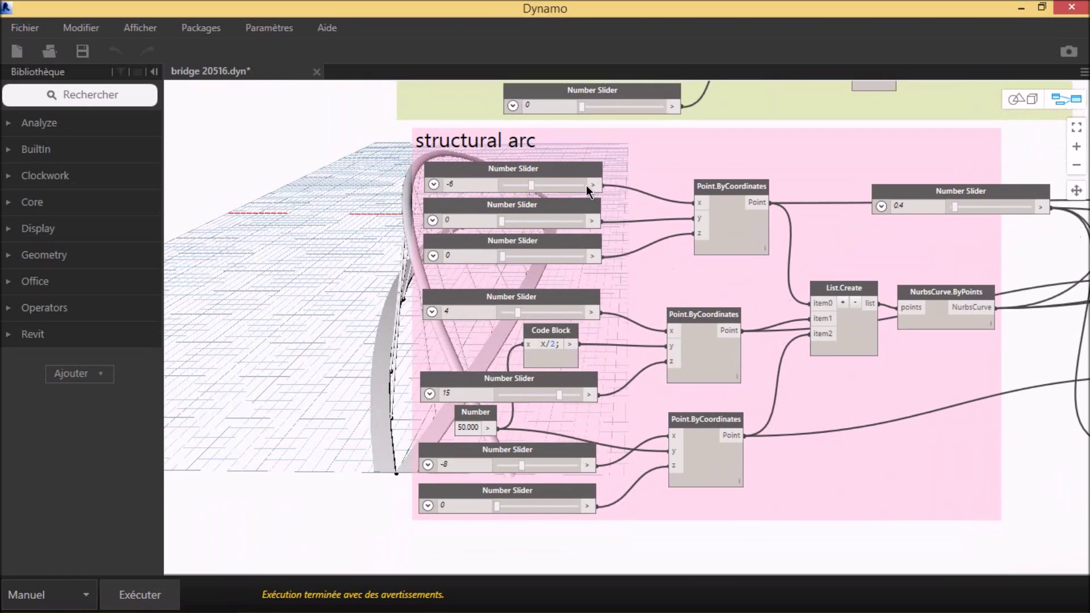
Lower the structural arc slider from 15 to 7, rerun, and orbit the resulting bridge
{"action": "middle_click_drag", "start_coordinate": [434, 237], "coordinate": [641, 258]}
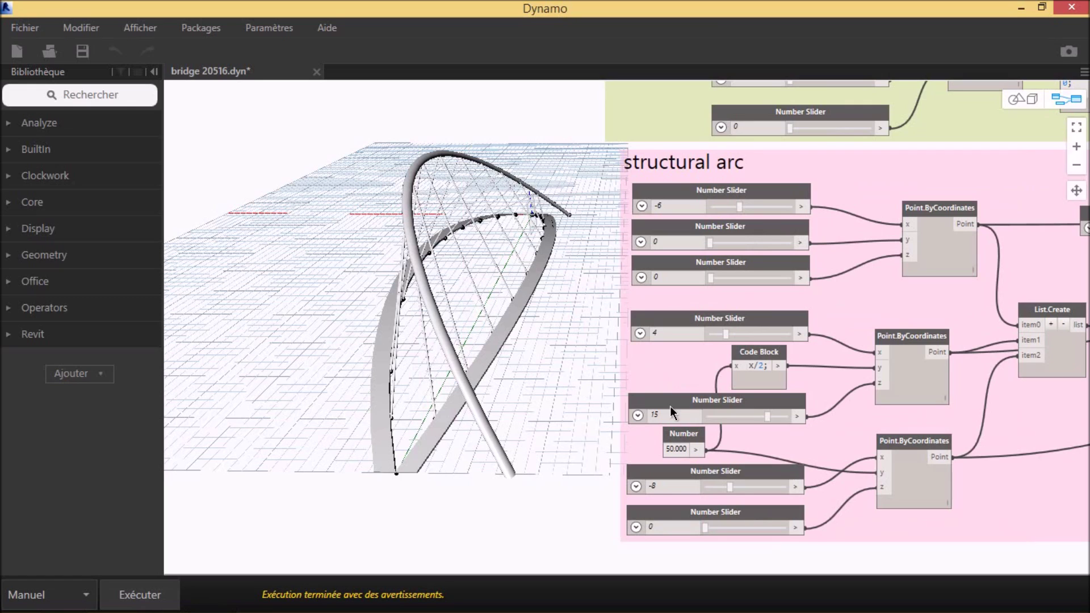
{"action": "left_click_drag", "start_coordinate": [769, 417], "coordinate": [739, 422]}
{"action": "left_click", "coordinate": [140, 594]}
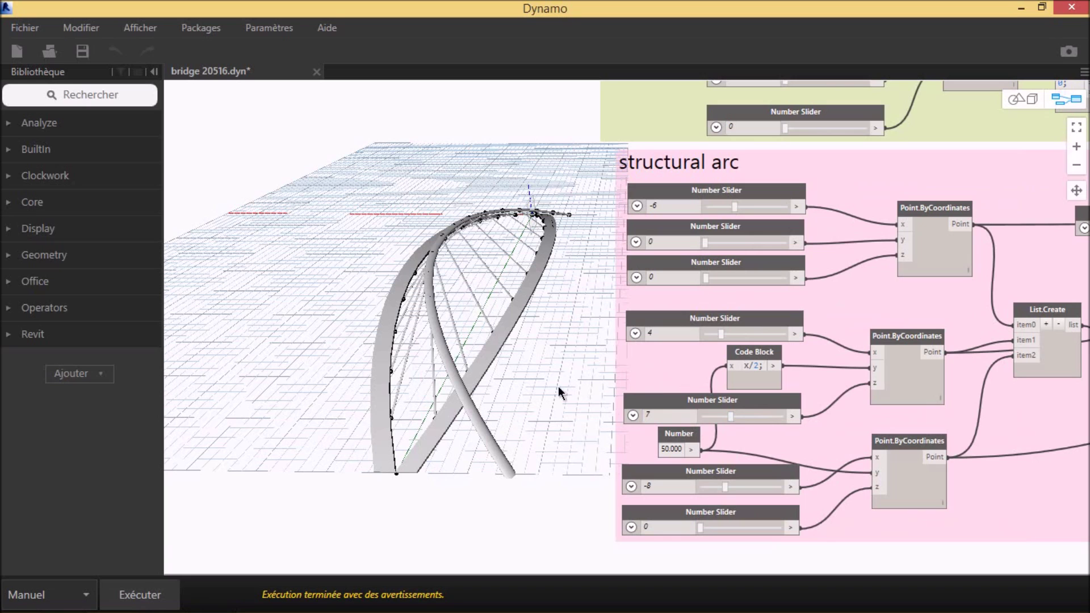
{"action": "left_click", "coordinate": [1017, 100]}
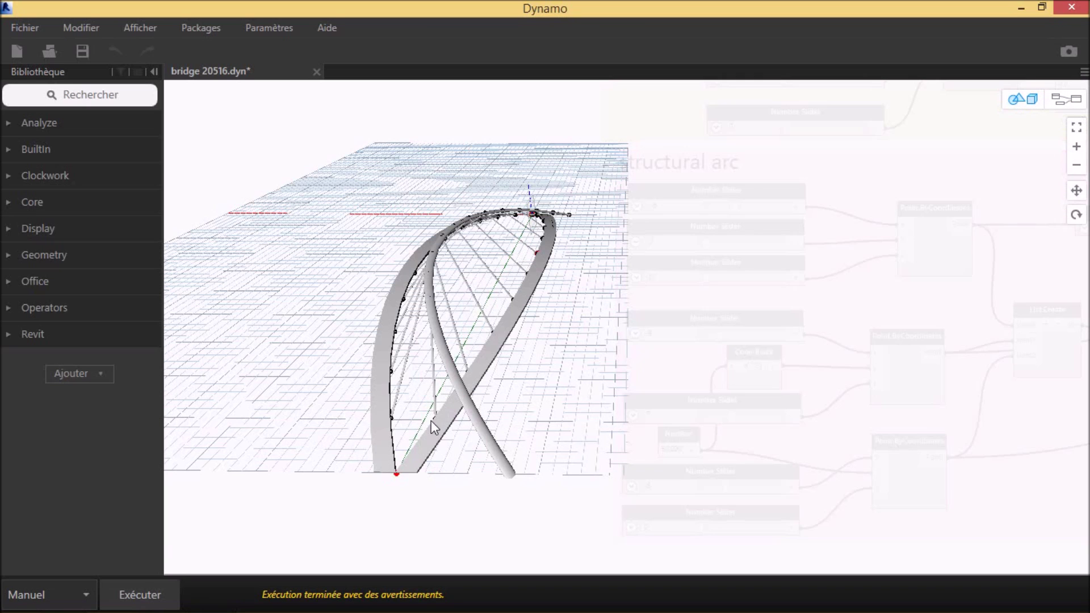
{"action": "mouse_move", "coordinate": [430, 423]}
{"action": "right_mouse_down"}
{"action": "mouse_move", "coordinate": [483, 388]}
{"action": "mouse_move", "coordinate": [438, 392]}
{"action": "mouse_move", "coordinate": [447, 386]}
{"action": "right_mouse_up"}
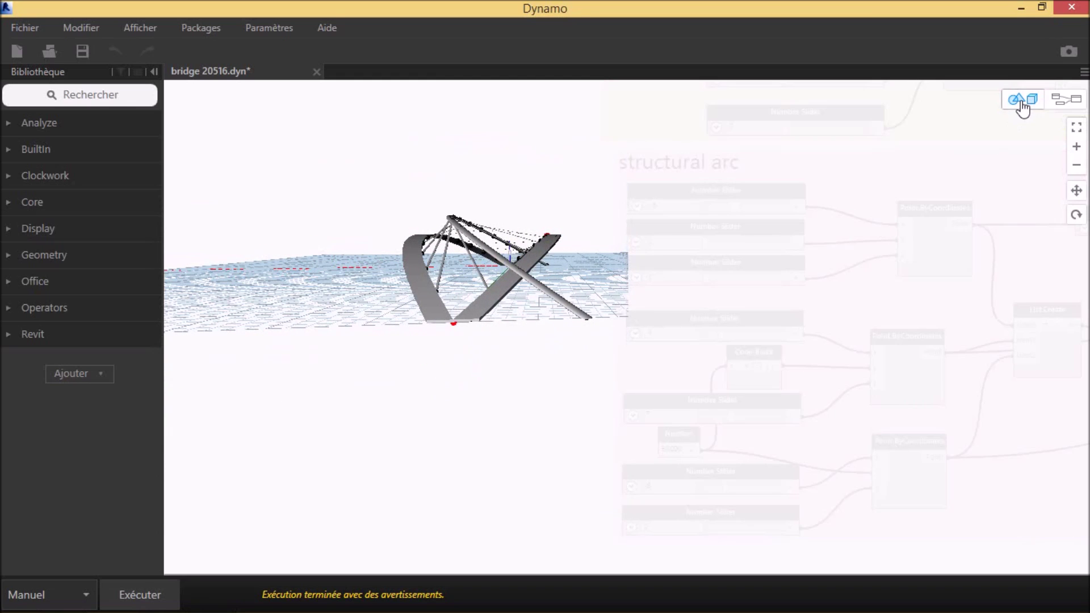
{"action": "left_click", "coordinate": [1022, 99]}
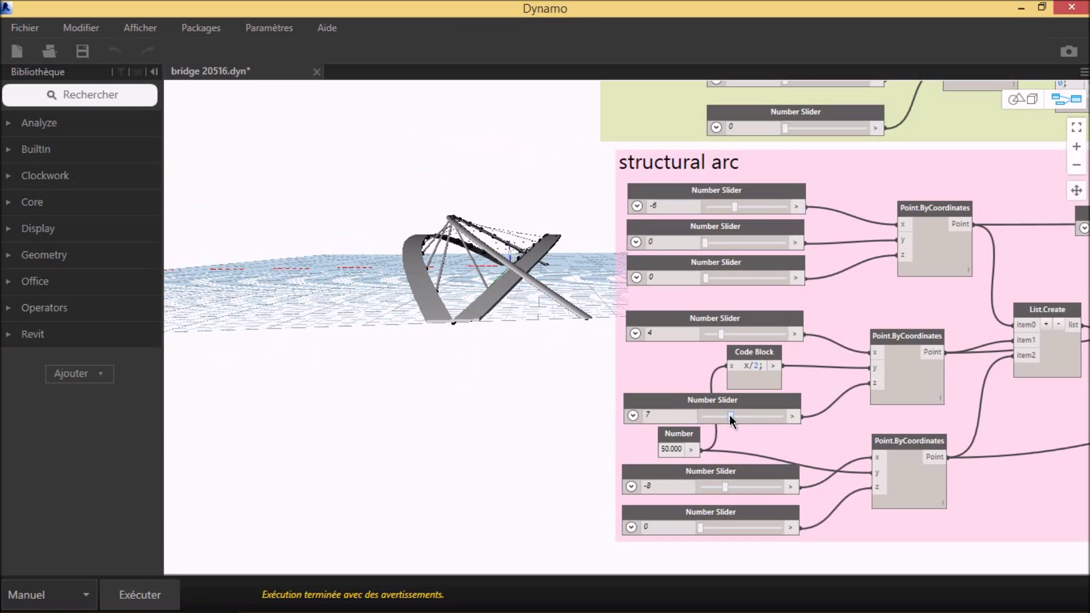
Raise the structural arc slider back to 15, rerun, and inspect the regenerated arch
{"action": "left_click_drag", "start_coordinate": [731, 418], "coordinate": [751, 418]}
{"action": "left_click", "coordinate": [170, 585]}
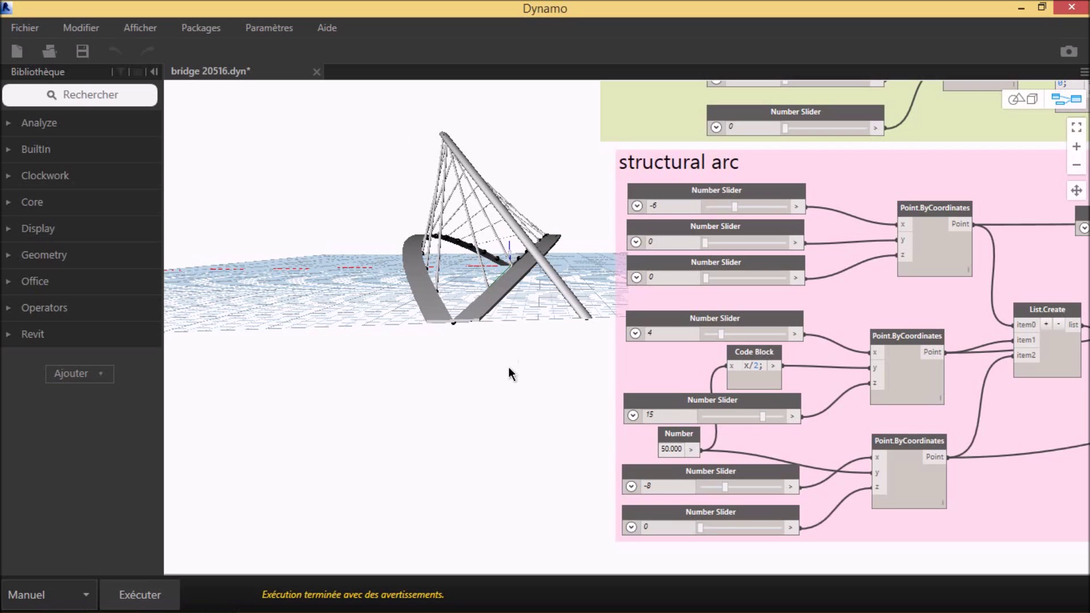
{"action": "left_click", "coordinate": [1023, 99]}
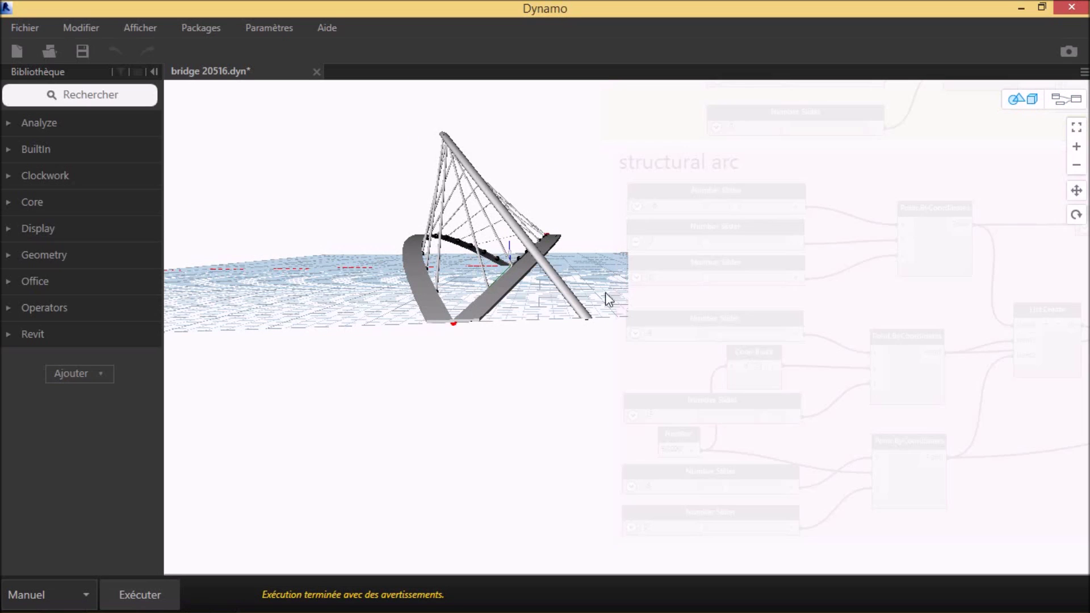
{"action": "mouse_move", "coordinate": [586, 310]}
{"action": "right_mouse_down"}
{"action": "mouse_move", "coordinate": [555, 334]}
{"action": "mouse_move", "coordinate": [598, 318]}
{"action": "mouse_move", "coordinate": [581, 319]}
{"action": "mouse_move", "coordinate": [611, 322]}
{"action": "right_mouse_up"}
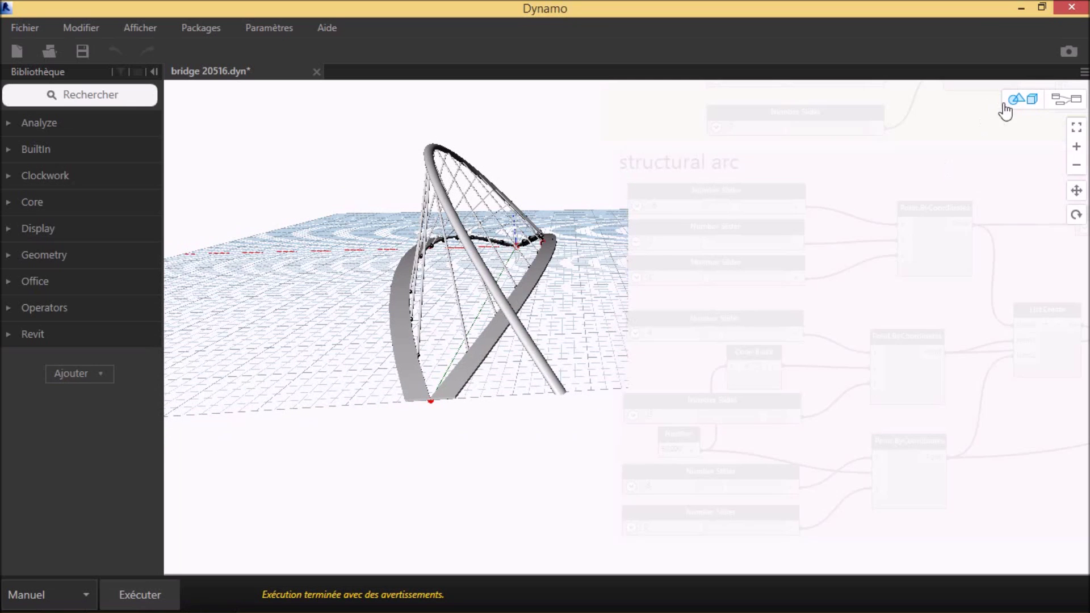
{"action": "left_click", "coordinate": [1015, 106]}
{"action": "mouse_move", "coordinate": [803, 381]}
{"action": "middle_mouse_down"}
{"action": "mouse_move", "coordinate": [700, 383]}
{"action": "mouse_move", "coordinate": [762, 347]}
{"action": "mouse_move", "coordinate": [732, 323]}
{"action": "mouse_move", "coordinate": [703, 346]}
{"action": "mouse_move", "coordinate": [738, 341]}
{"action": "mouse_move", "coordinate": [505, 393]}
{"action": "middle_mouse_up"}
{"action": "middle_click_drag", "start_coordinate": [689, 397], "coordinate": [455, 411]}
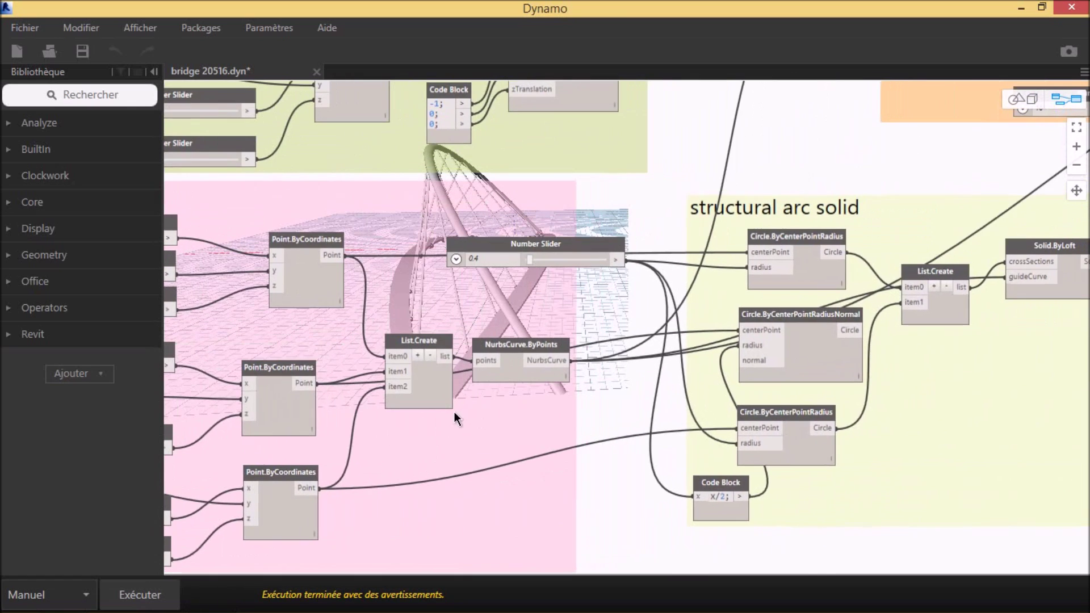
{"action": "scroll", "coordinate": [538, 487], "scroll_direction": "down", "scroll_amount": 2}
{"action": "mouse_move", "coordinate": [829, 437]}
{"action": "middle_mouse_down"}
{"action": "mouse_move", "coordinate": [751, 461]}
{"action": "mouse_move", "coordinate": [707, 491]}
{"action": "middle_mouse_up"}
{"action": "scroll", "coordinate": [750, 476], "scroll_direction": "down", "scroll_amount": 1}
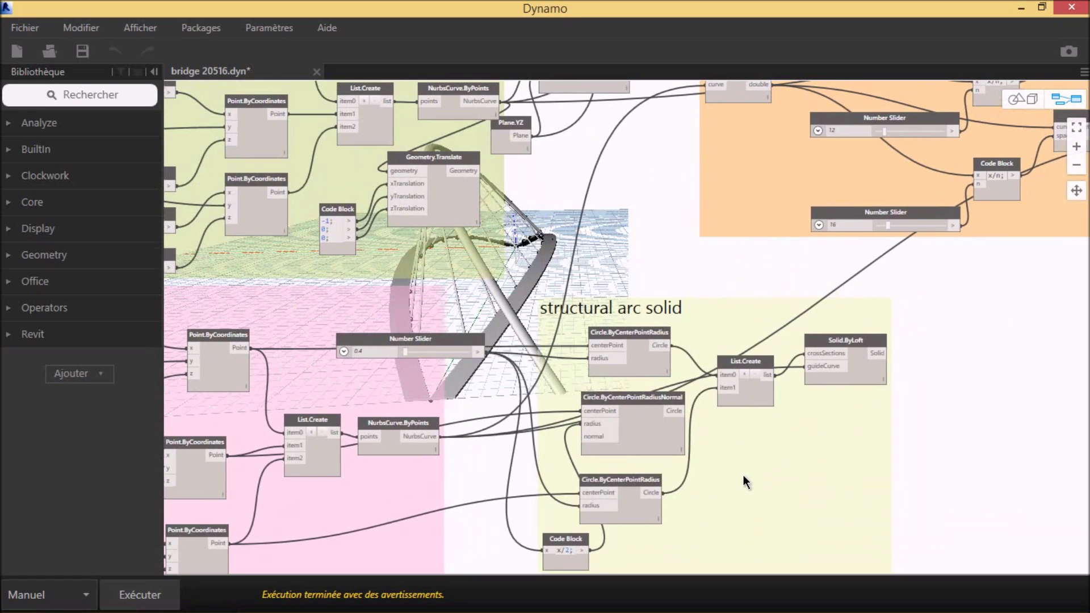
{"action": "scroll", "coordinate": [744, 443], "scroll_direction": "down", "scroll_amount": 2}
{"action": "scroll", "coordinate": [718, 352], "scroll_direction": "down", "scroll_amount": 2}
{"action": "mouse_move", "coordinate": [710, 314]}
{"action": "middle_mouse_down"}
{"action": "mouse_move", "coordinate": [664, 371]}
{"action": "mouse_move", "coordinate": [640, 440]}
{"action": "middle_mouse_up"}
{"action": "scroll", "coordinate": [543, 179], "scroll_direction": "up", "scroll_amount": 1}
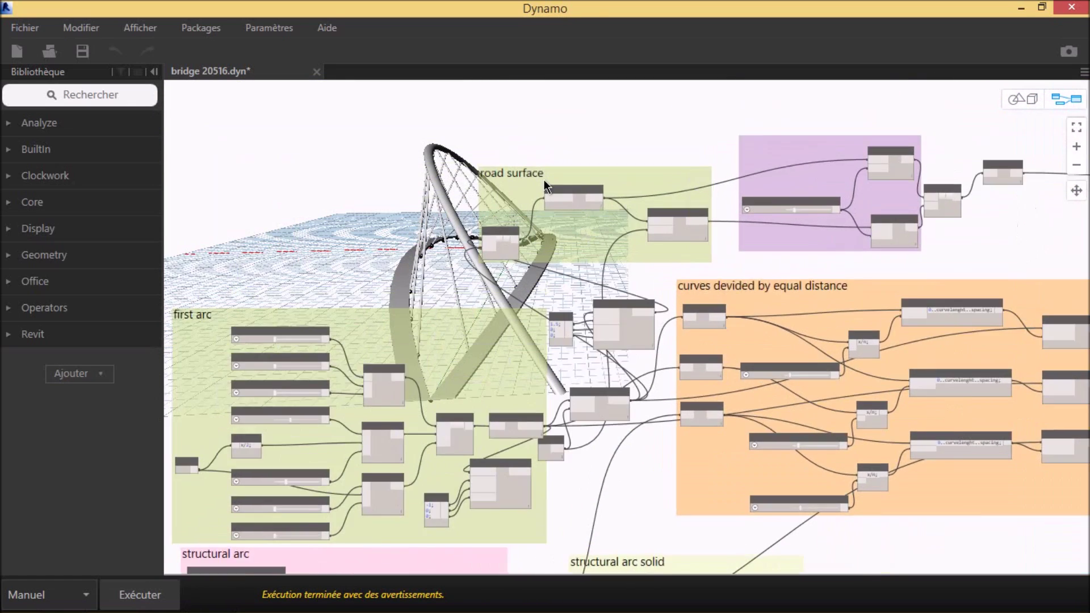
{"action": "scroll", "coordinate": [543, 179], "scroll_direction": "up", "scroll_amount": 3}
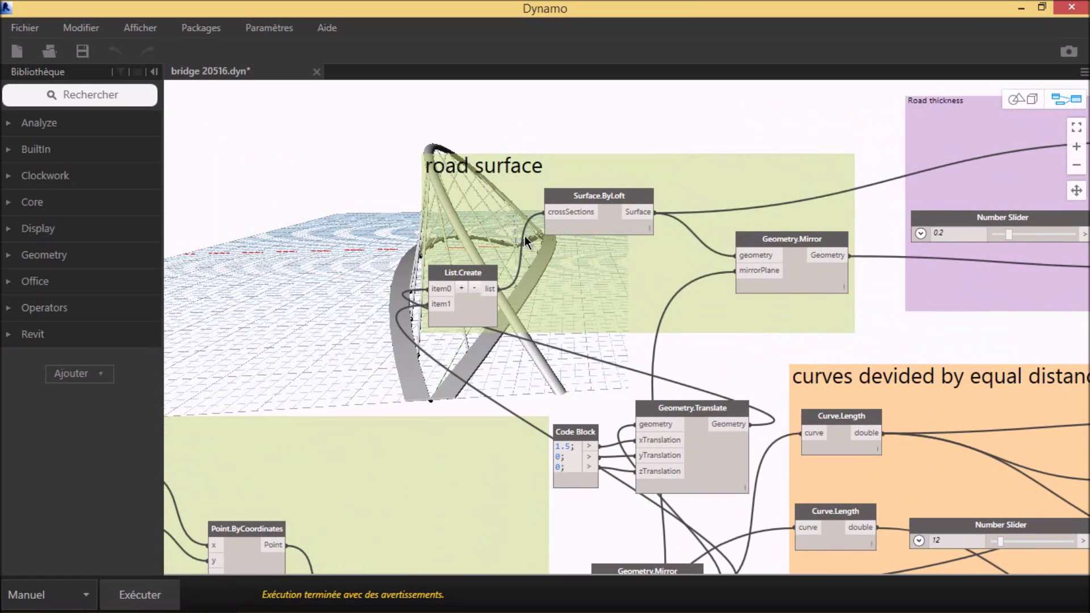
{"action": "scroll", "coordinate": [524, 237], "scroll_direction": "up", "scroll_amount": 1}
{"action": "scroll", "coordinate": [530, 261], "scroll_direction": "down", "scroll_amount": 3}
{"action": "scroll", "coordinate": [584, 325], "scroll_direction": "down", "scroll_amount": 1}
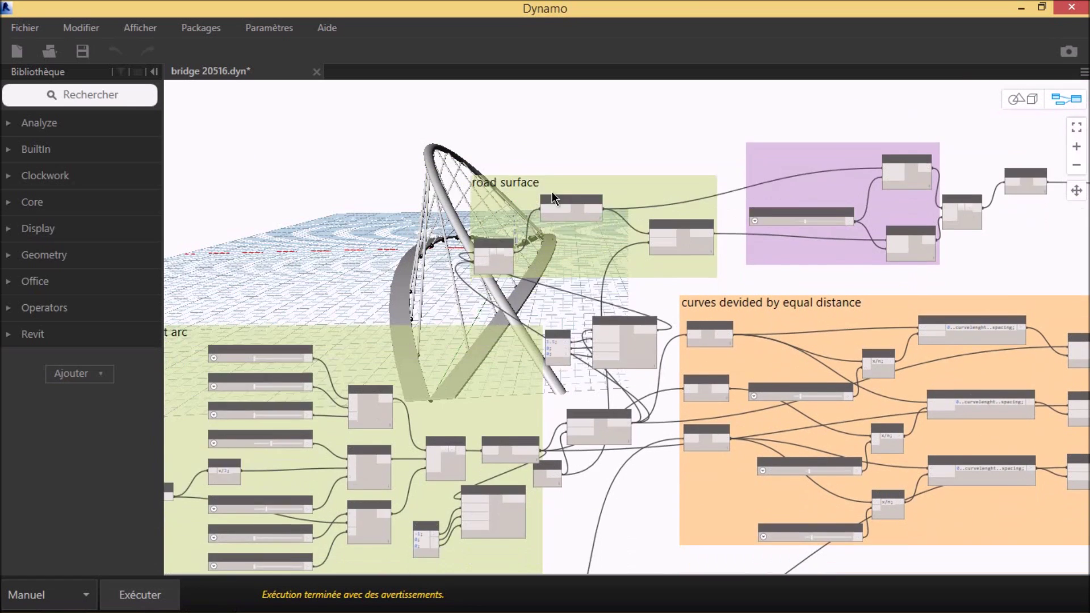
{"action": "middle_click_drag", "start_coordinate": [517, 477], "coordinate": [516, 314]}
{"action": "scroll", "coordinate": [517, 318], "scroll_direction": "up", "scroll_amount": 2}
{"action": "scroll", "coordinate": [523, 343], "scroll_direction": "up", "scroll_amount": 3}
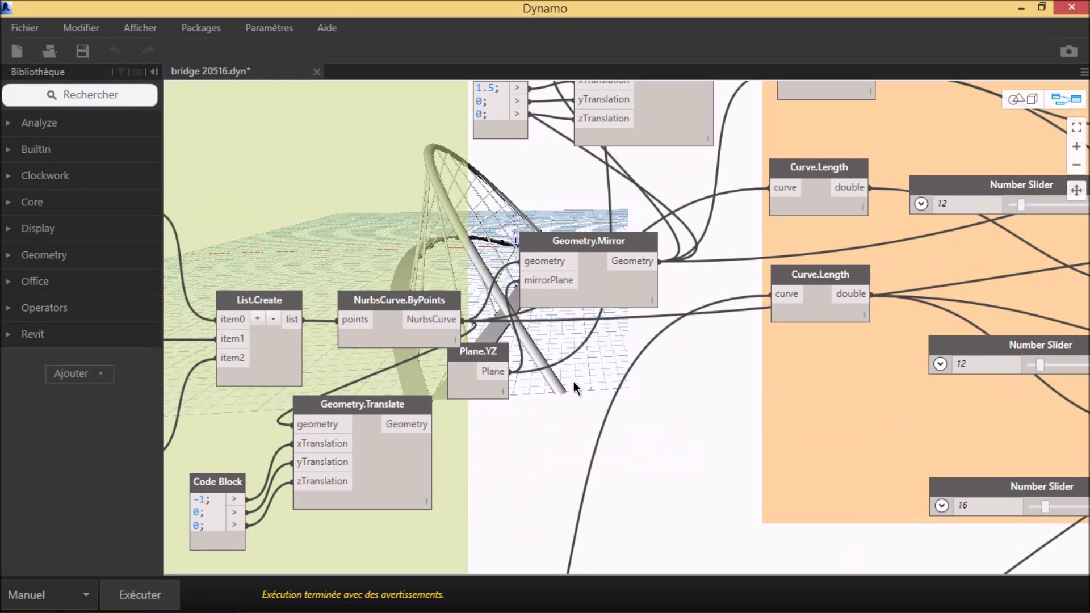
{"action": "middle_click_drag", "start_coordinate": [573, 382], "coordinate": [468, 268]}
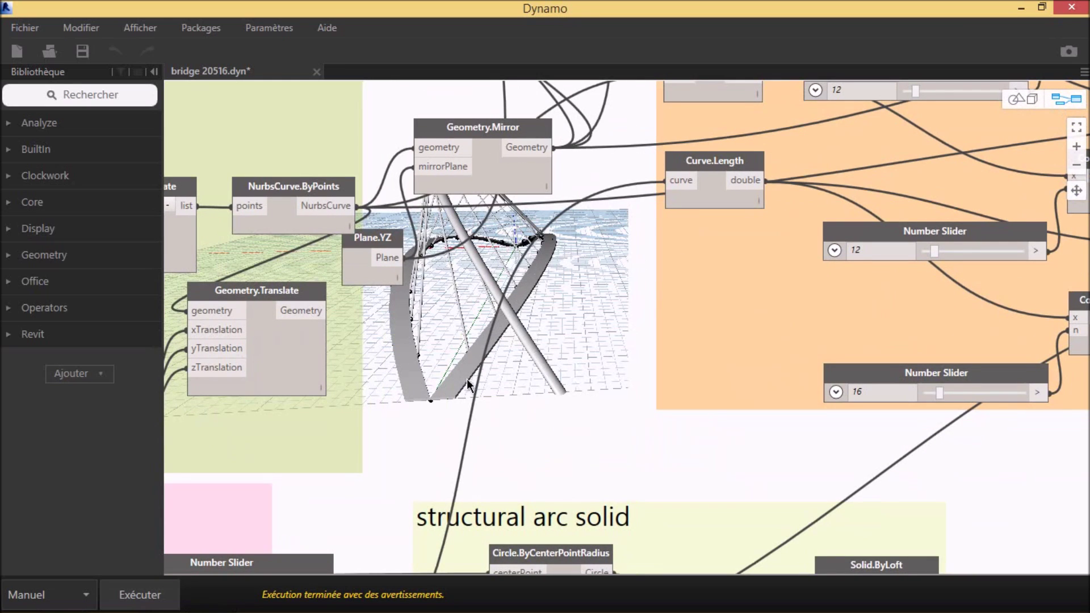
{"action": "middle_click_drag", "start_coordinate": [458, 272], "coordinate": [470, 360]}
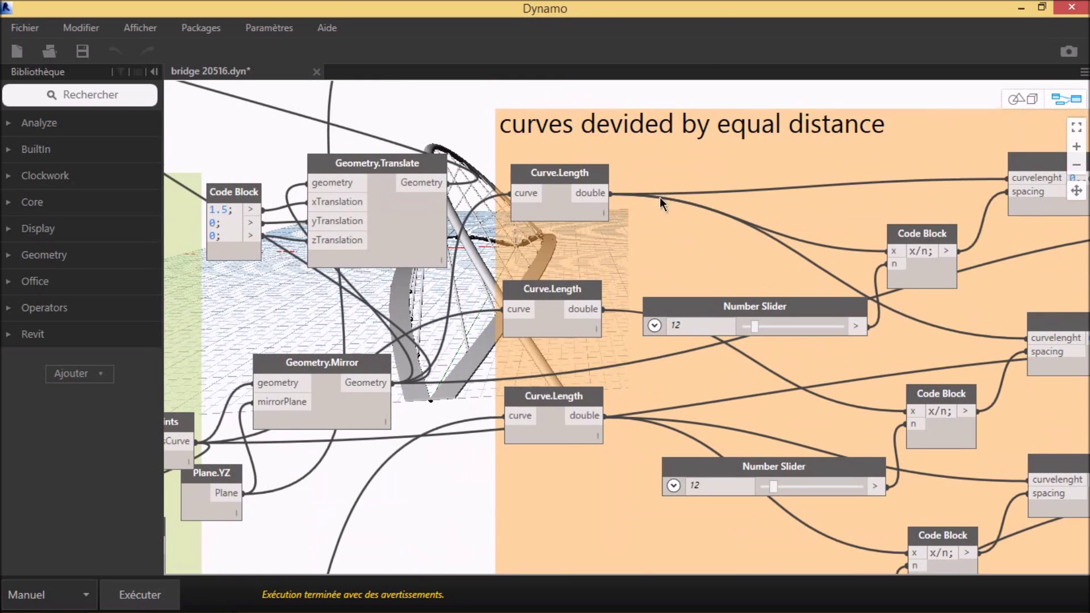
{"action": "middle_click_drag", "start_coordinate": [660, 196], "coordinate": [495, 242]}
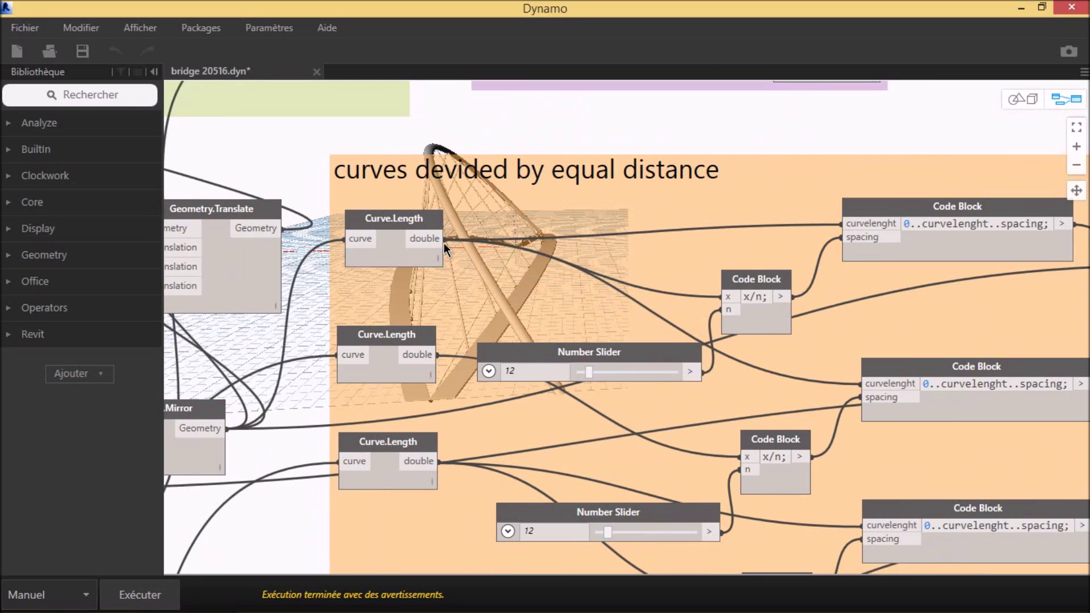
{"action": "middle_click_drag", "start_coordinate": [494, 294], "coordinate": [396, 311]}
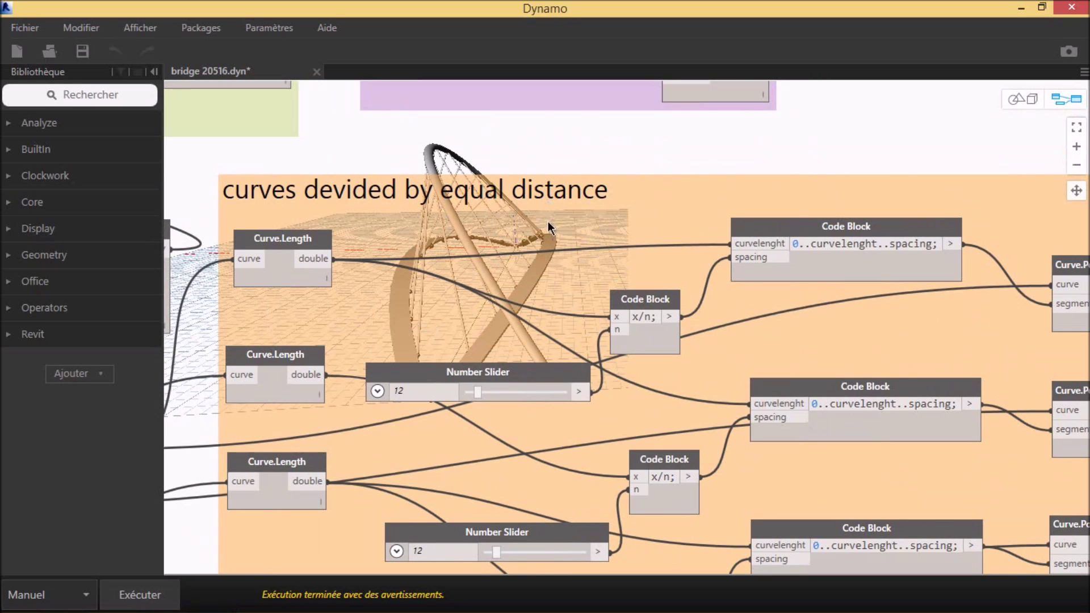
{"action": "middle_click_drag", "start_coordinate": [547, 220], "coordinate": [569, 353]}
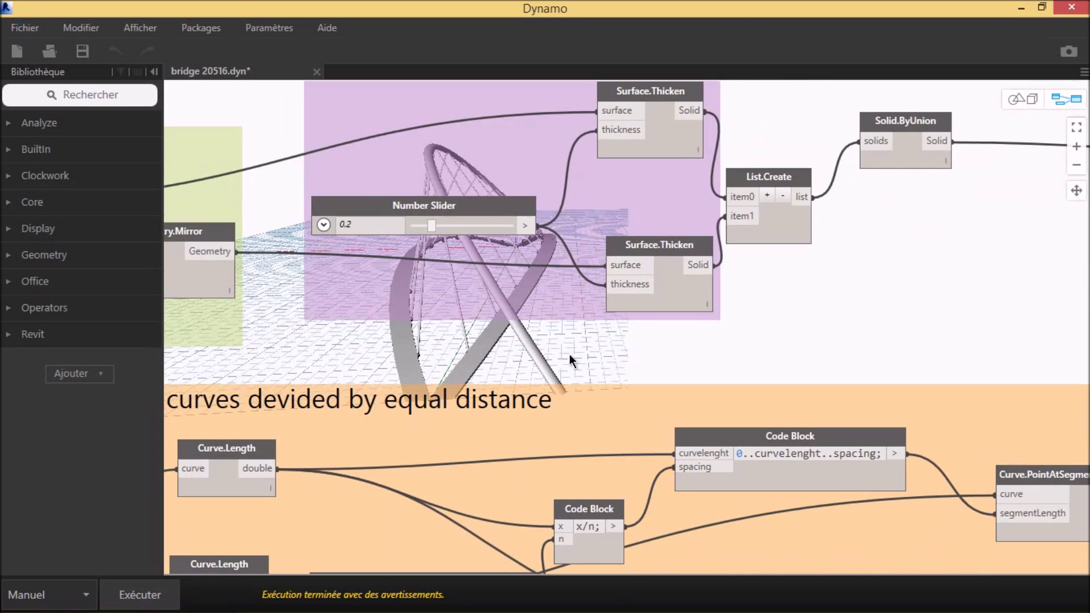
{"action": "scroll", "coordinate": [569, 353], "scroll_direction": "down", "scroll_amount": 3}
{"action": "mouse_move", "coordinate": [529, 380]}
{"action": "middle_mouse_down"}
{"action": "mouse_move", "coordinate": [712, 419]}
{"action": "mouse_move", "coordinate": [777, 463]}
{"action": "middle_mouse_up"}
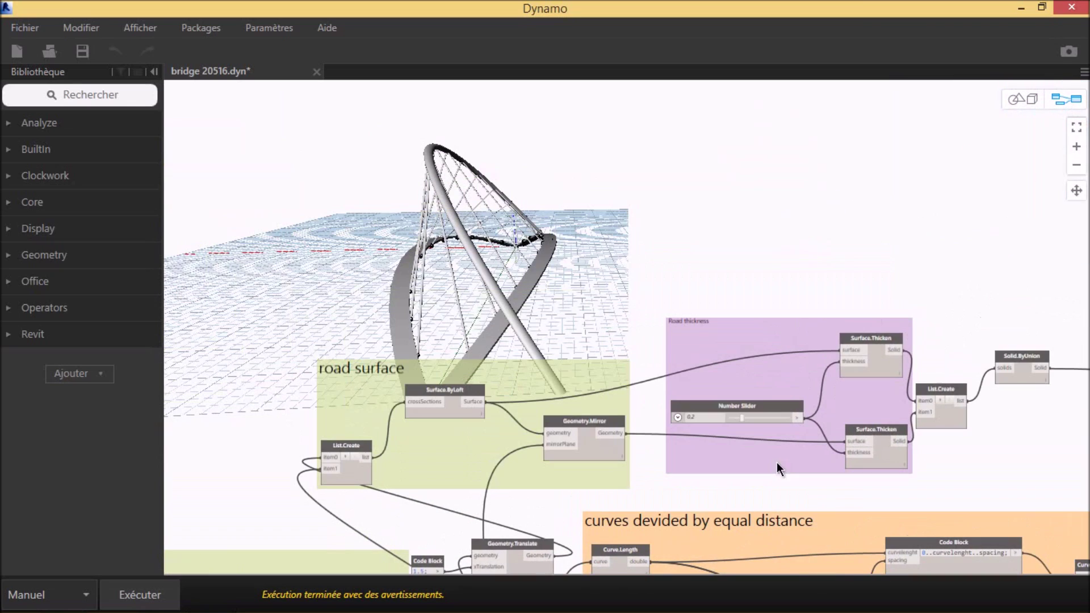
{"action": "left_click", "coordinate": [1023, 99]}
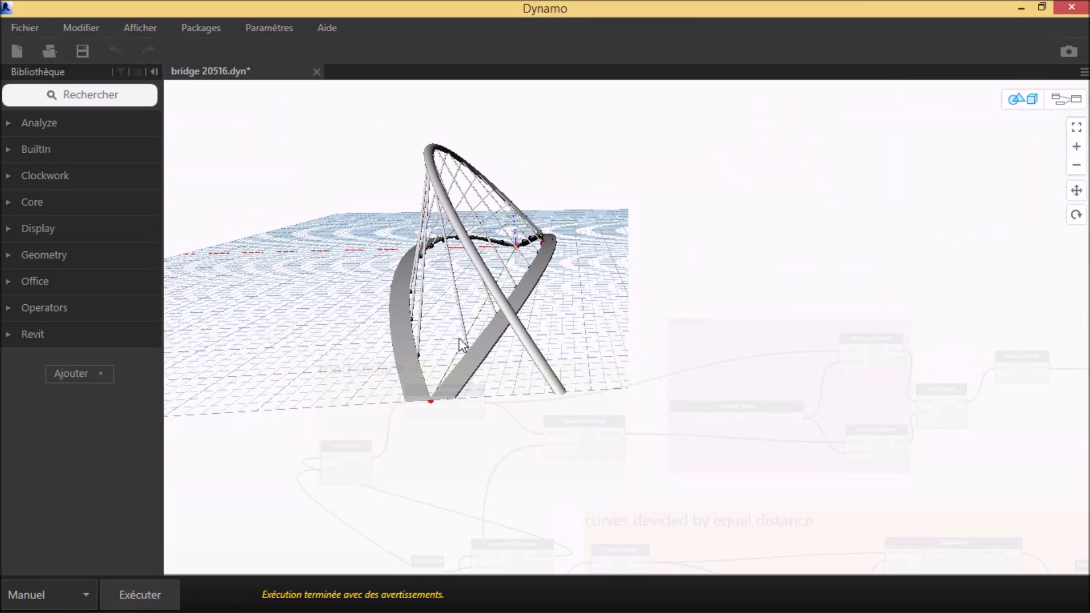
{"action": "mouse_move", "coordinate": [497, 335]}
{"action": "right_mouse_down"}
{"action": "mouse_move", "coordinate": [295, 252]}
{"action": "mouse_move", "coordinate": [433, 322]}
{"action": "mouse_move", "coordinate": [537, 281]}
{"action": "mouse_move", "coordinate": [401, 290]}
{"action": "right_mouse_up"}
{"action": "scroll", "coordinate": [540, 275], "scroll_direction": "down", "scroll_amount": 3}
{"action": "scroll", "coordinate": [377, 285], "scroll_direction": "up", "scroll_amount": 3}
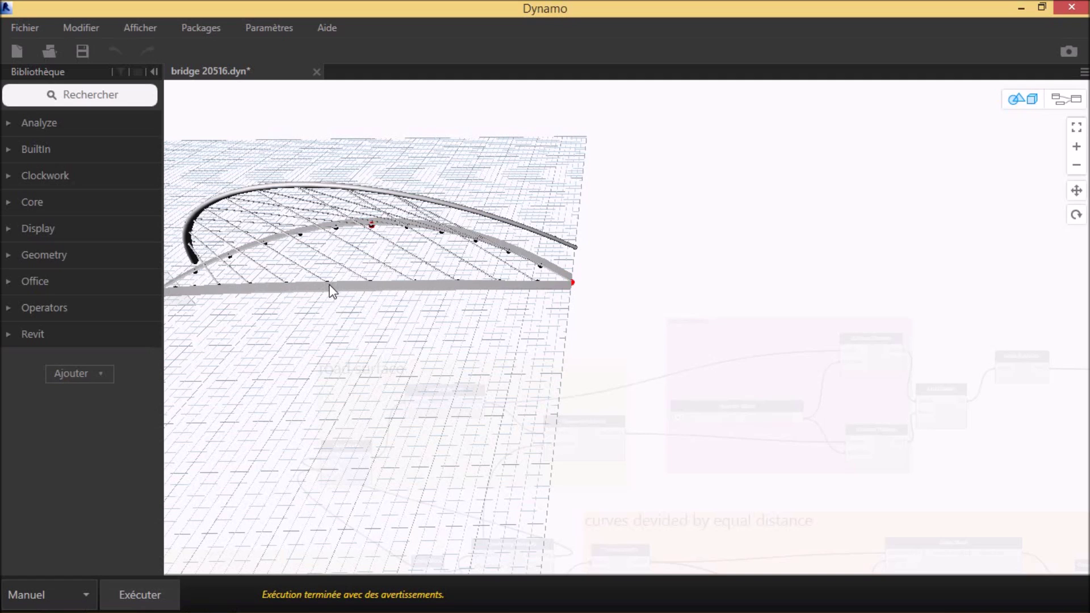
{"action": "left_click", "coordinate": [1015, 100]}
{"action": "middle_click_drag", "start_coordinate": [815, 300], "coordinate": [887, 189]}
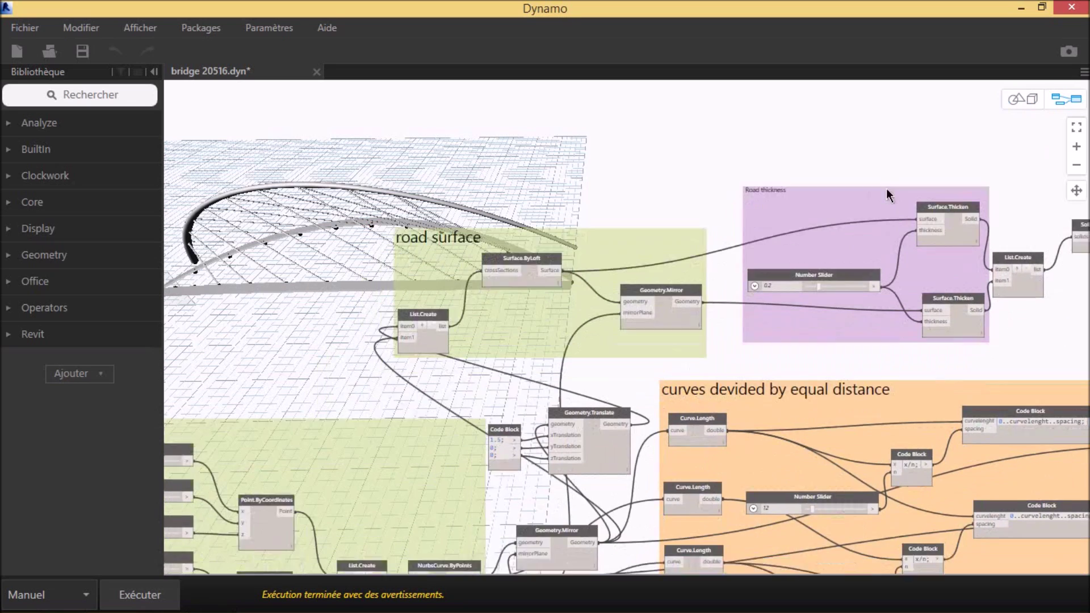
{"action": "scroll", "coordinate": [802, 503], "scroll_direction": "up", "scroll_amount": 2}
{"action": "scroll", "coordinate": [802, 503], "scroll_direction": "up", "scroll_amount": 1}
{"action": "middle_click_drag", "start_coordinate": [839, 438], "coordinate": [860, 398]}
{"action": "scroll", "coordinate": [860, 397], "scroll_direction": "up", "scroll_amount": 1}
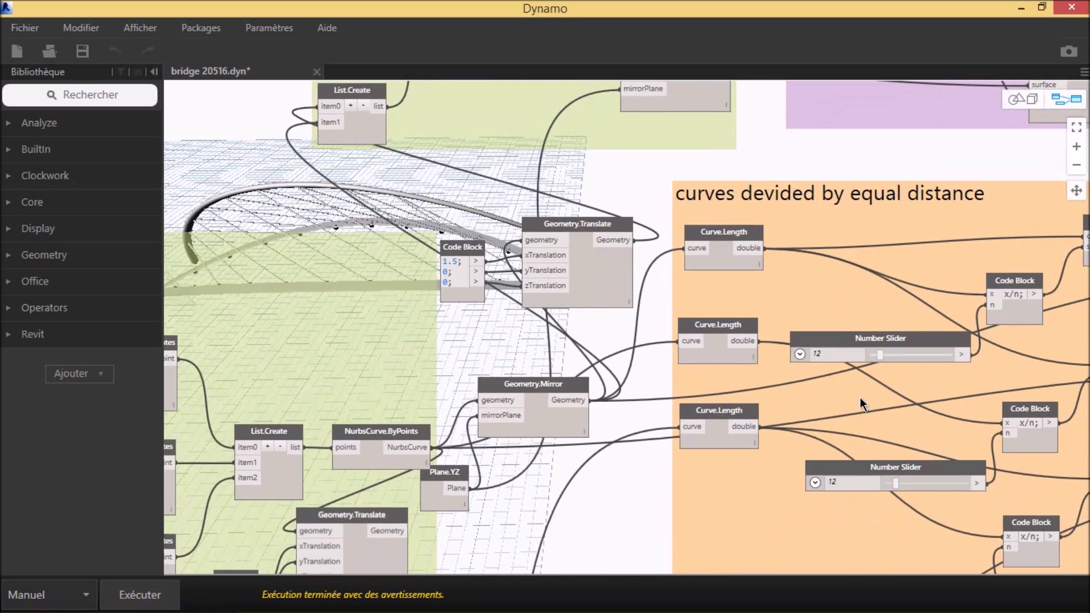
{"action": "scroll", "coordinate": [863, 394], "scroll_direction": "up", "scroll_amount": 1}
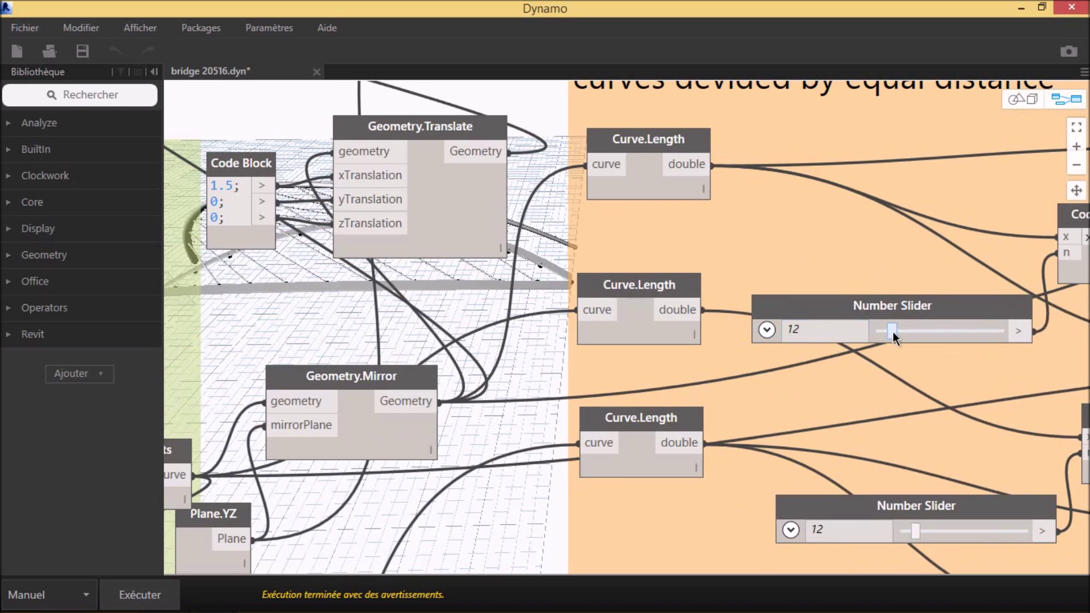
{"action": "left_click_drag", "start_coordinate": [893, 332], "coordinate": [905, 333]}
{"action": "left_click", "coordinate": [143, 595]}
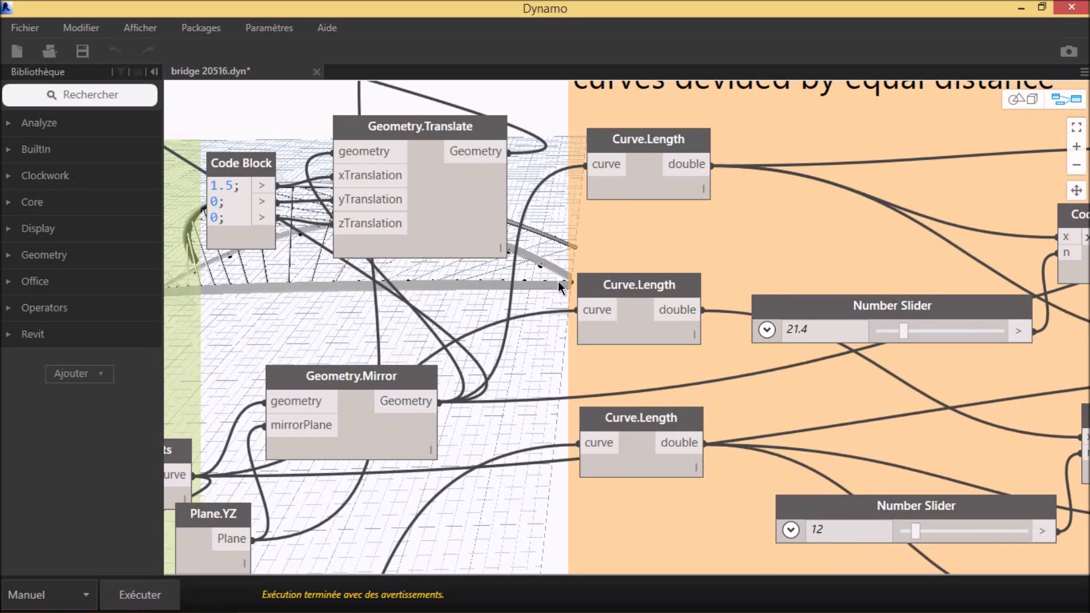
{"action": "left_click", "coordinate": [1021, 100]}
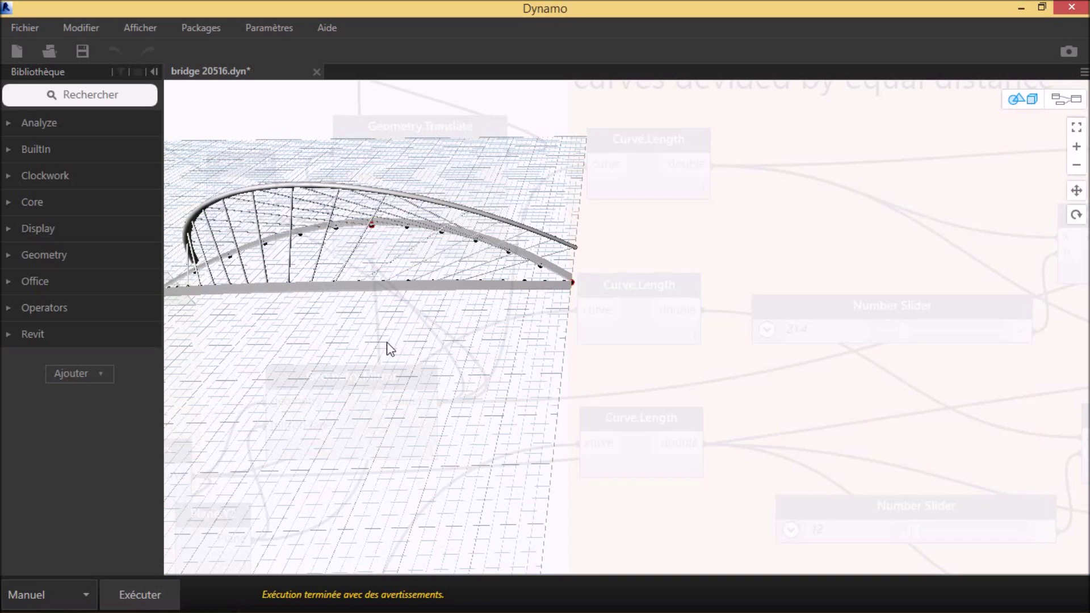
{"action": "mouse_move", "coordinate": [406, 347]}
{"action": "right_mouse_down"}
{"action": "mouse_move", "coordinate": [464, 328]}
{"action": "mouse_move", "coordinate": [414, 340]}
{"action": "mouse_move", "coordinate": [428, 315]}
{"action": "mouse_move", "coordinate": [331, 341]}
{"action": "mouse_move", "coordinate": [357, 339]}
{"action": "mouse_move", "coordinate": [288, 416]}
{"action": "mouse_move", "coordinate": [361, 229]}
{"action": "mouse_move", "coordinate": [316, 277]}
{"action": "mouse_move", "coordinate": [547, 346]}
{"action": "mouse_move", "coordinate": [386, 304]}
{"action": "right_mouse_up"}
{"action": "scroll", "coordinate": [440, 334], "scroll_direction": "down", "scroll_amount": 5}
{"action": "mouse_move", "coordinate": [386, 304]}
{"action": "middle_mouse_down"}
{"action": "mouse_move", "coordinate": [411, 301]}
{"action": "mouse_move", "coordinate": [431, 318]}
{"action": "middle_mouse_up"}
{"action": "mouse_move", "coordinate": [431, 319]}
{"action": "right_mouse_down"}
{"action": "mouse_move", "coordinate": [560, 297]}
{"action": "mouse_move", "coordinate": [473, 358]}
{"action": "mouse_move", "coordinate": [486, 308]}
{"action": "mouse_move", "coordinate": [461, 305]}
{"action": "mouse_move", "coordinate": [526, 324]}
{"action": "right_mouse_up"}
{"action": "scroll", "coordinate": [486, 308], "scroll_direction": "down", "scroll_amount": 2}
{"action": "left_click", "coordinate": [1022, 99]}
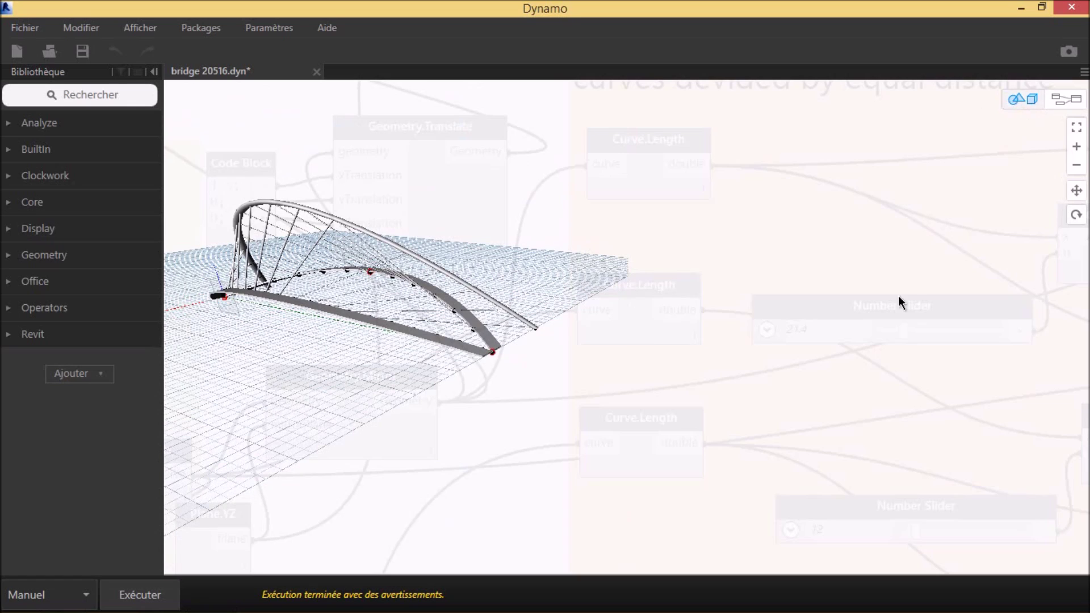
{"action": "left_click", "coordinate": [825, 330]}
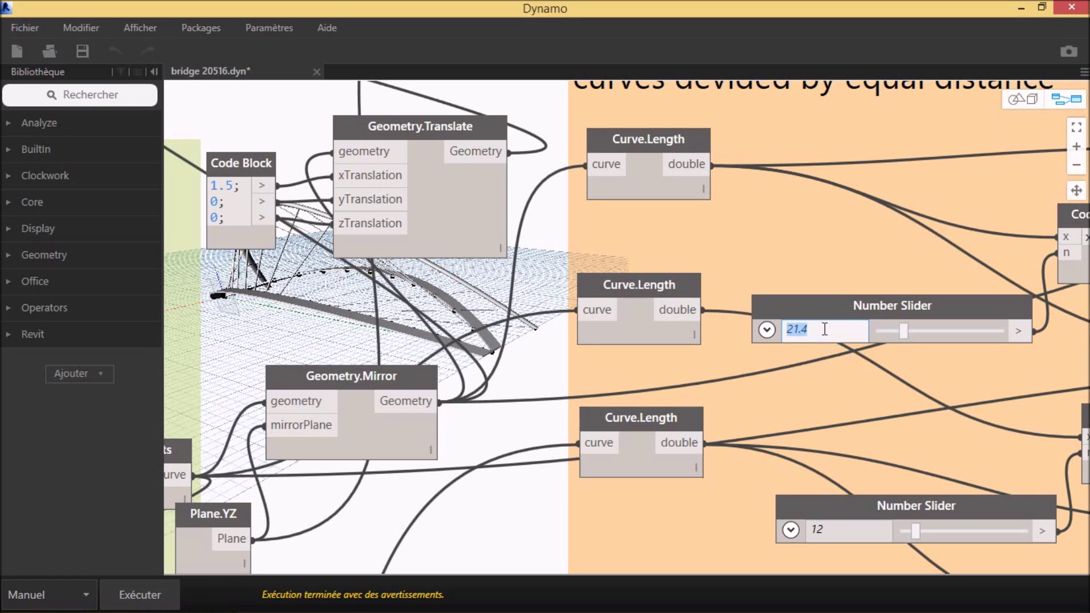
{"action": "type", "text": "12"}
{"action": "left_click", "coordinate": [140, 594]}
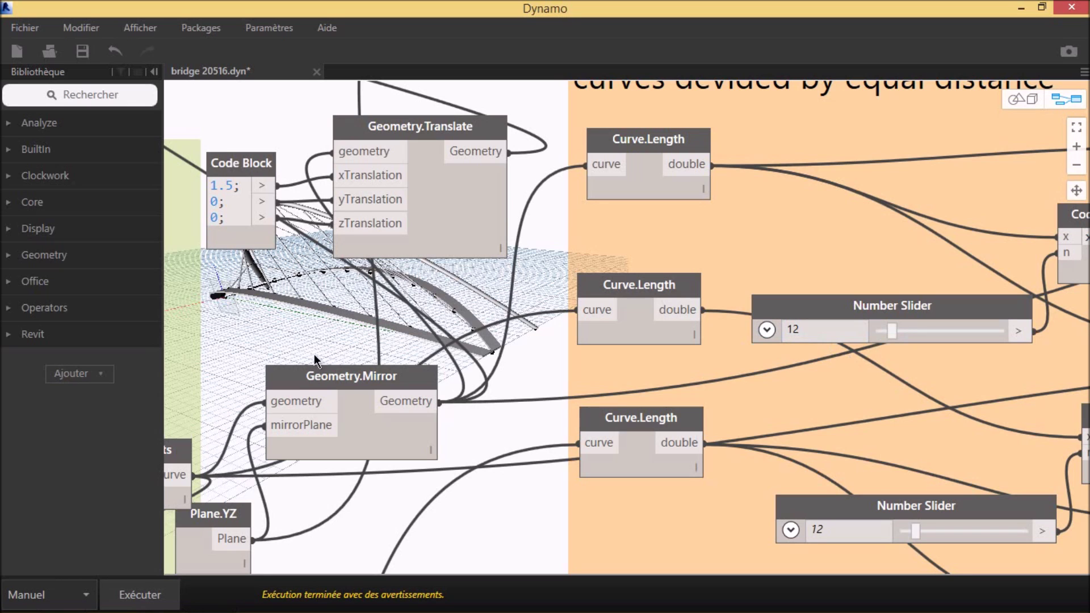
{"action": "middle_click_drag", "start_coordinate": [379, 357], "coordinate": [330, 346]}
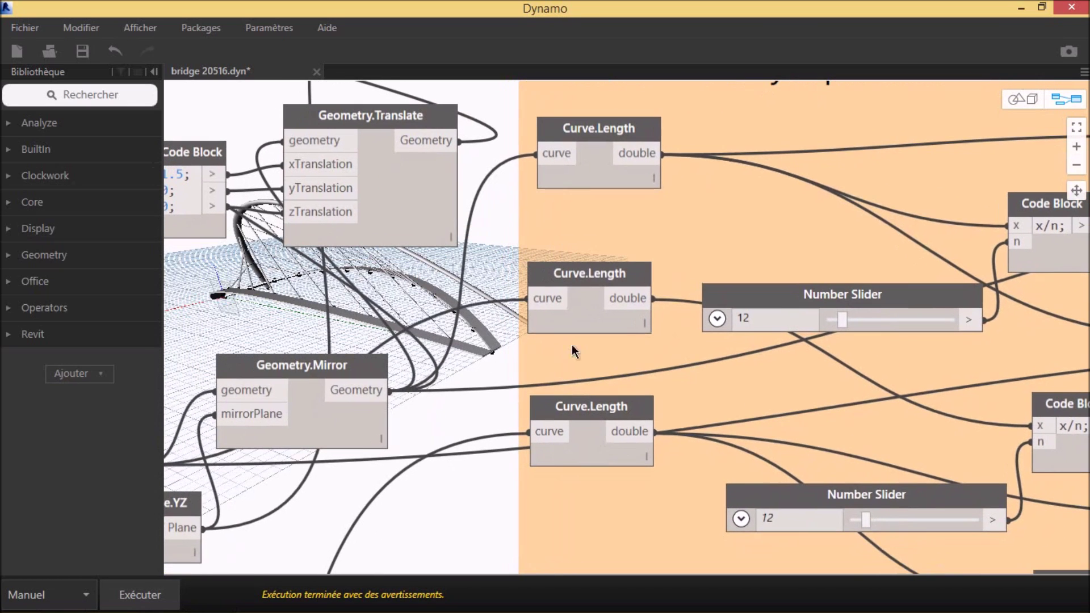
{"action": "scroll", "coordinate": [629, 344], "scroll_direction": "down", "scroll_amount": 5}
{"action": "scroll", "coordinate": [591, 314], "scroll_direction": "up", "scroll_amount": 2}
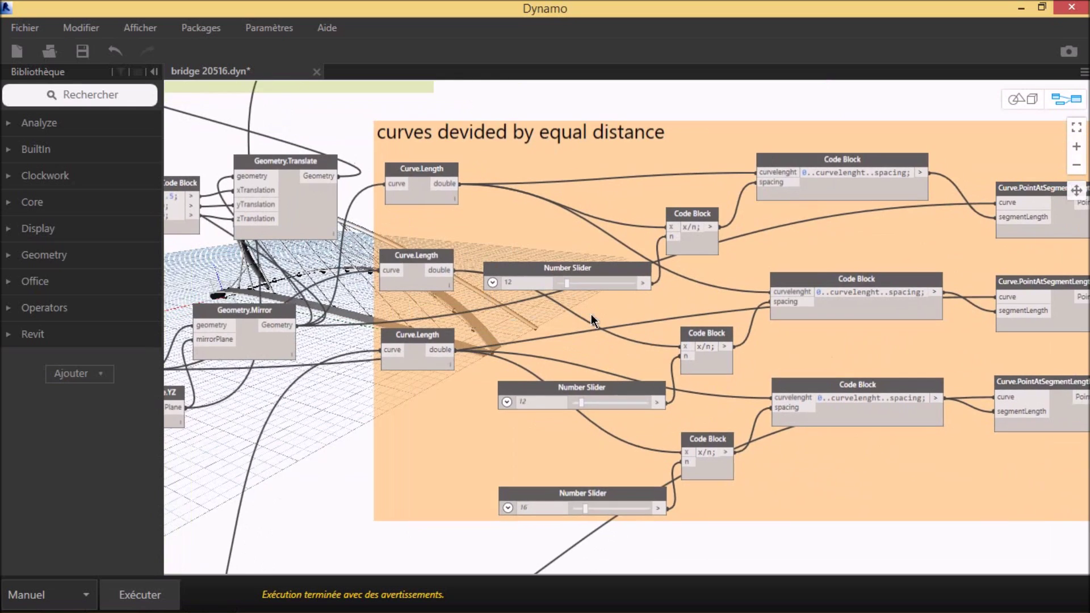
{"action": "scroll", "coordinate": [591, 314], "scroll_direction": "up", "scroll_amount": 3}
{"action": "scroll", "coordinate": [717, 227], "scroll_direction": "up", "scroll_amount": 1}
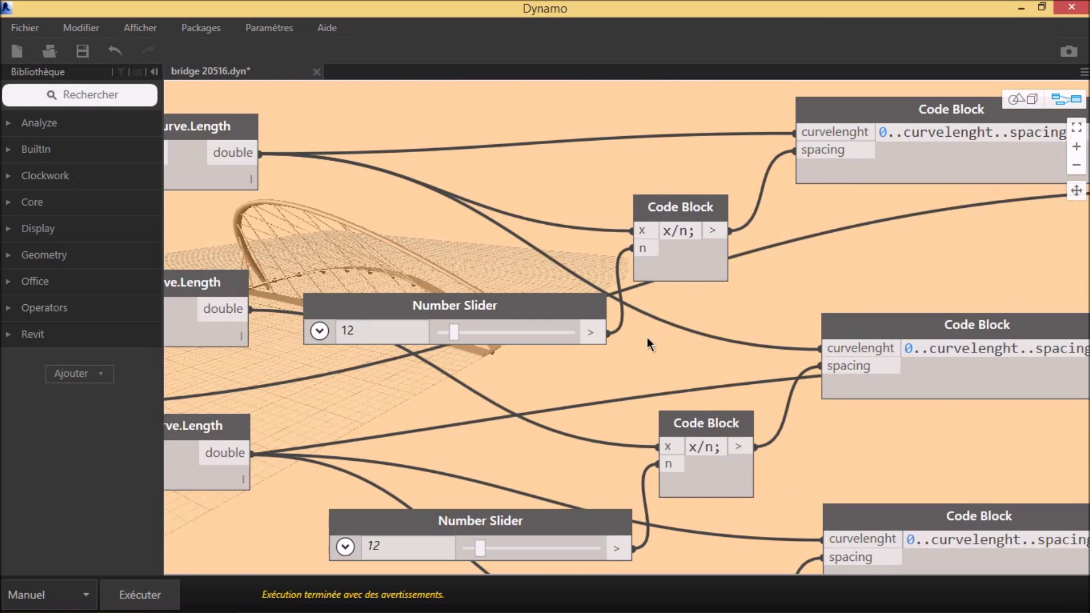
{"action": "middle_click_drag", "start_coordinate": [650, 341], "coordinate": [509, 366]}
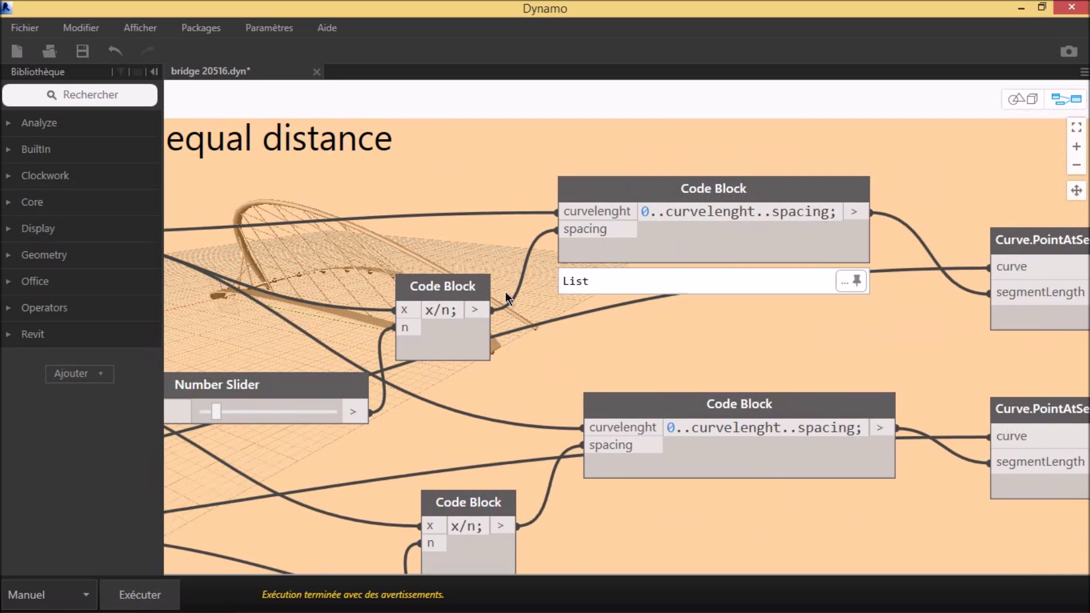
{"action": "scroll", "coordinate": [500, 309], "scroll_direction": "down", "scroll_amount": 1}
{"action": "middle_click_drag", "start_coordinate": [679, 353], "coordinate": [596, 219]}
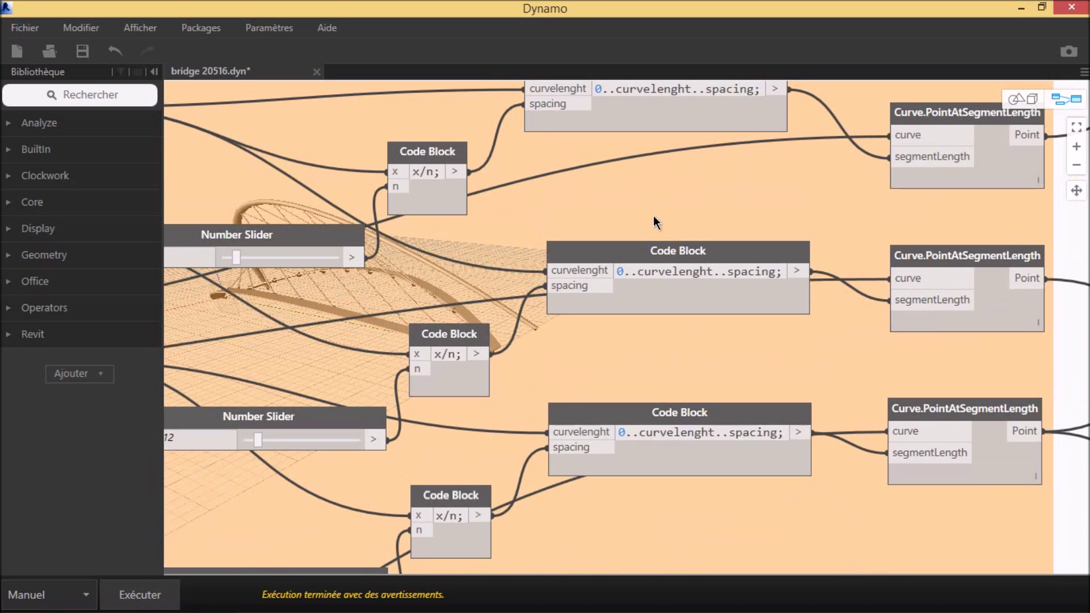
{"action": "middle_click_drag", "start_coordinate": [620, 369], "coordinate": [743, 345]}
{"action": "middle_click_drag", "start_coordinate": [553, 382], "coordinate": [579, 382]}
{"action": "middle_click_drag", "start_coordinate": [477, 397], "coordinate": [577, 382]}
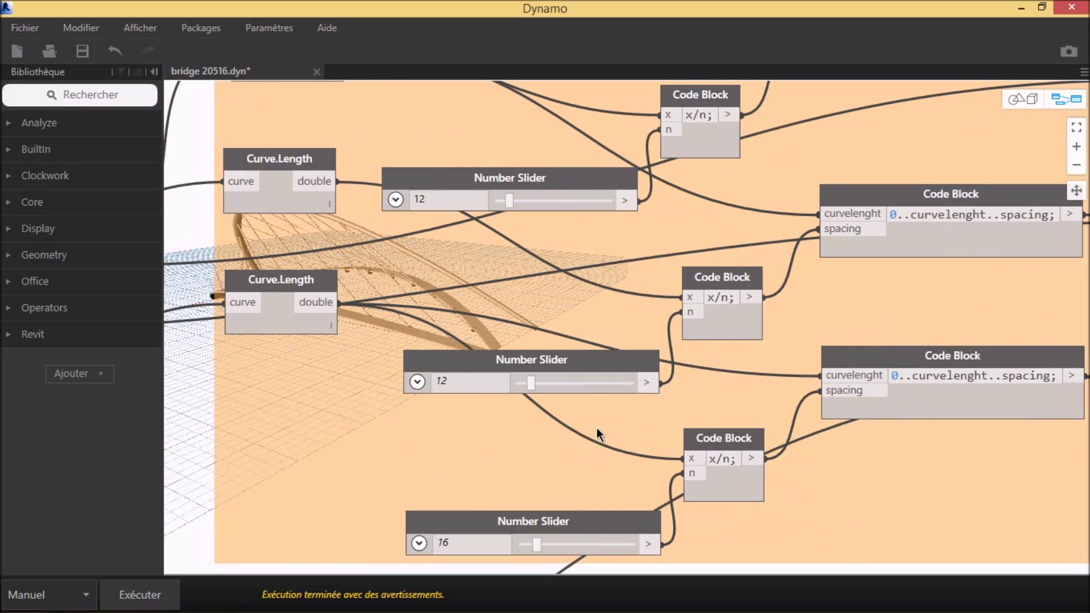
{"action": "middle_click_drag", "start_coordinate": [557, 422], "coordinate": [516, 353]}
{"action": "scroll", "coordinate": [516, 354], "scroll_direction": "down", "scroll_amount": 1}
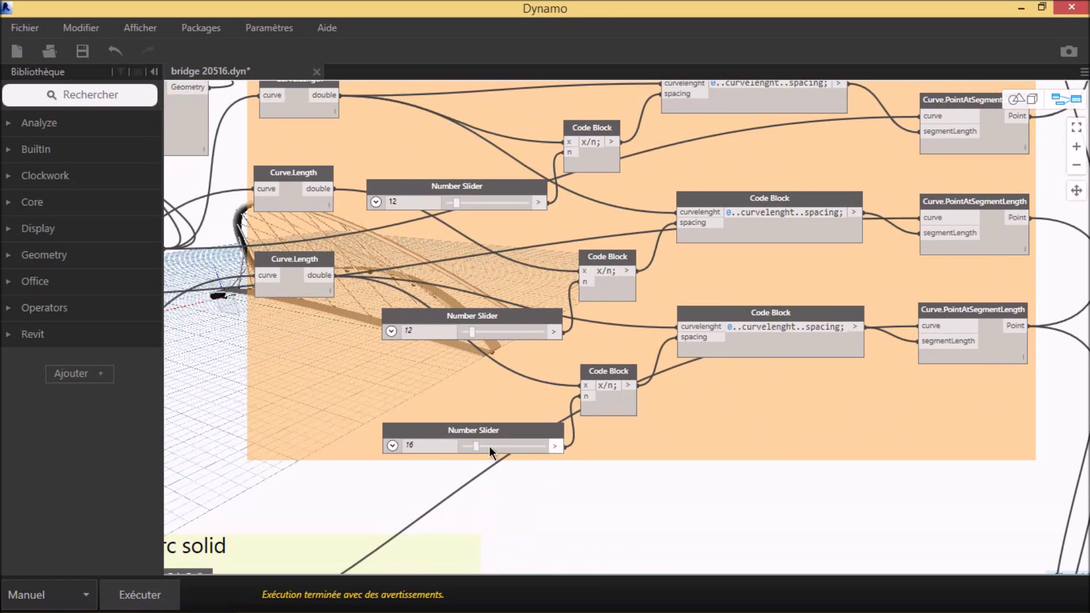
{"action": "middle_click_drag", "start_coordinate": [731, 424], "coordinate": [582, 431]}
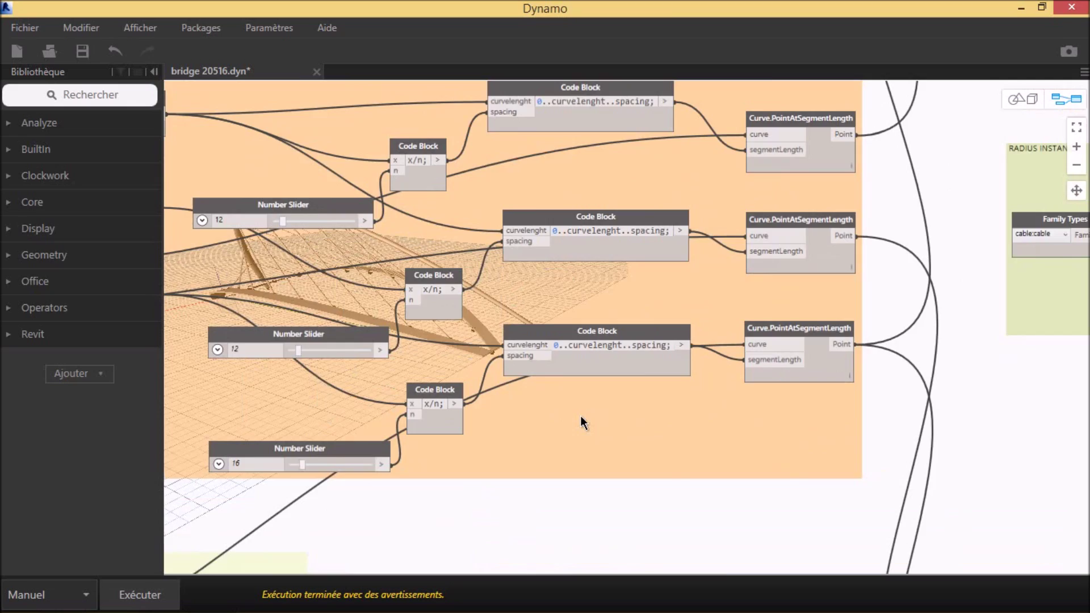
{"action": "scroll", "coordinate": [580, 416], "scroll_direction": "down", "scroll_amount": 3}
{"action": "middle_click_drag", "start_coordinate": [677, 381], "coordinate": [745, 297]}
{"action": "mouse_move", "coordinate": [710, 399]}
{"action": "middle_mouse_down"}
{"action": "mouse_move", "coordinate": [572, 412]}
{"action": "mouse_move", "coordinate": [592, 557]}
{"action": "middle_mouse_up"}
{"action": "scroll", "coordinate": [621, 356], "scroll_direction": "up", "scroll_amount": 1}
{"action": "scroll", "coordinate": [669, 267], "scroll_direction": "up", "scroll_amount": 3}
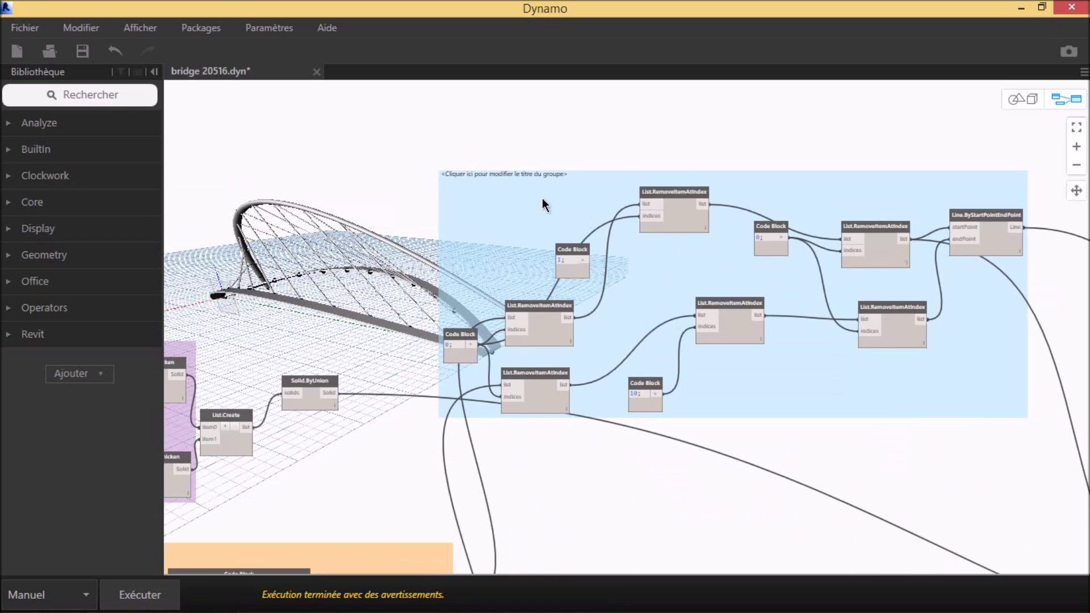
{"action": "scroll", "coordinate": [542, 204], "scroll_direction": "up", "scroll_amount": 2}
{"action": "scroll", "coordinate": [507, 214], "scroll_direction": "up", "scroll_amount": 2}
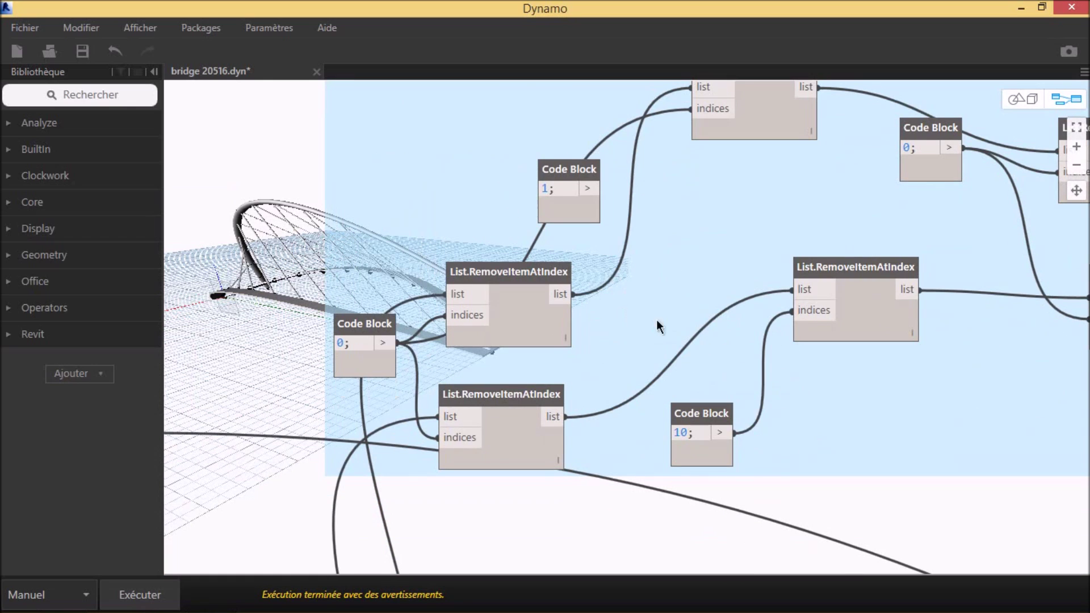
{"action": "mouse_move", "coordinate": [638, 360]}
{"action": "middle_mouse_down"}
{"action": "mouse_move", "coordinate": [461, 386]}
{"action": "mouse_move", "coordinate": [434, 375]}
{"action": "middle_mouse_up"}
{"action": "scroll", "coordinate": [433, 375], "scroll_direction": "down", "scroll_amount": 2}
{"action": "middle_click_drag", "start_coordinate": [581, 377], "coordinate": [427, 369]}
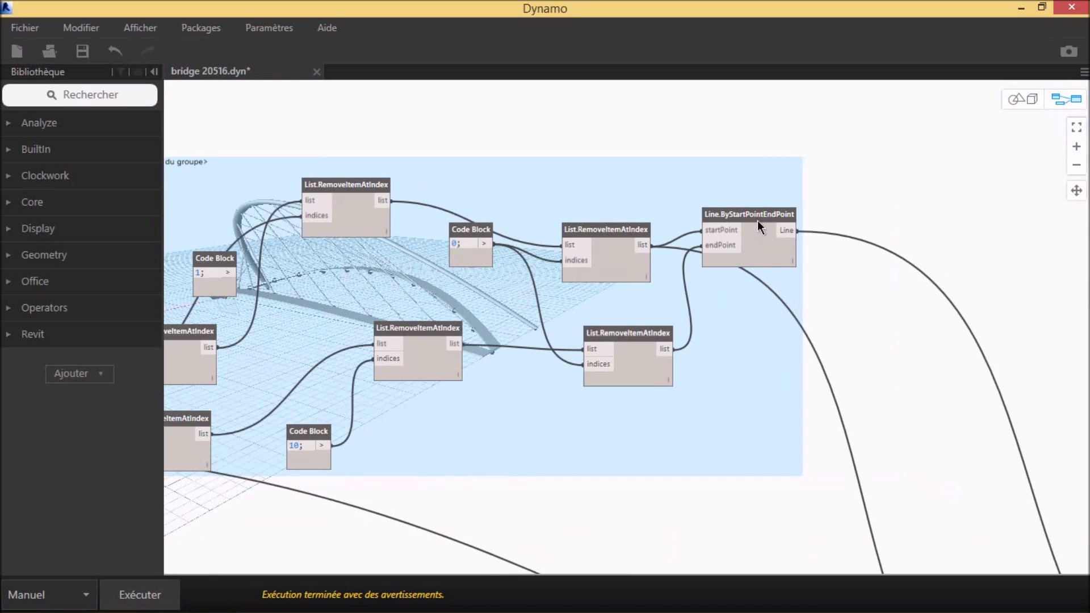
{"action": "scroll", "coordinate": [738, 221], "scroll_direction": "up", "scroll_amount": 2}
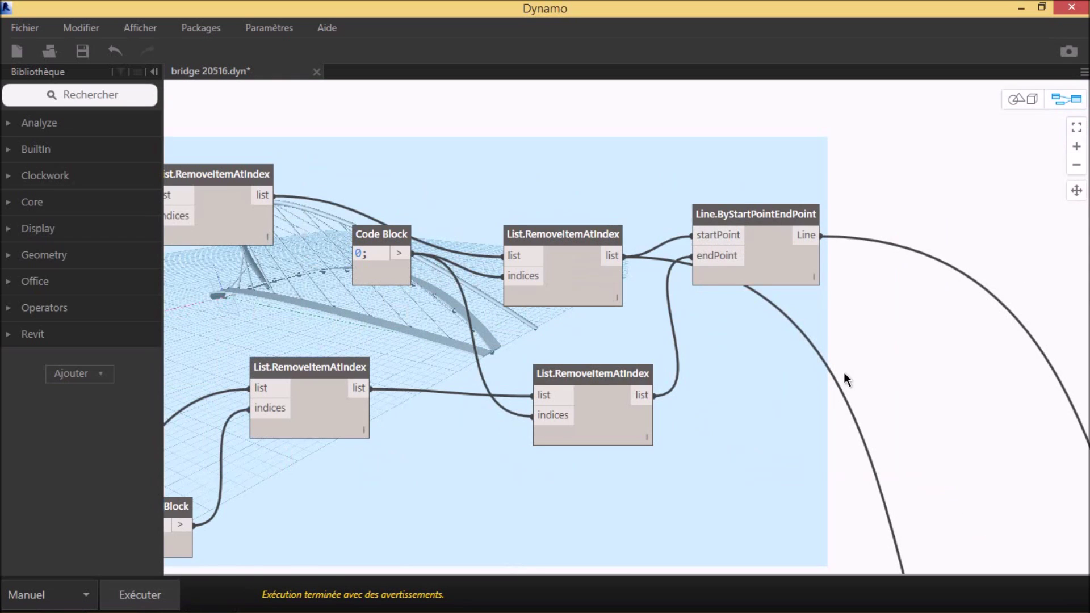
{"action": "scroll", "coordinate": [863, 398], "scroll_direction": "down", "scroll_amount": 1}
{"action": "middle_click_drag", "start_coordinate": [779, 253], "coordinate": [740, 165]}
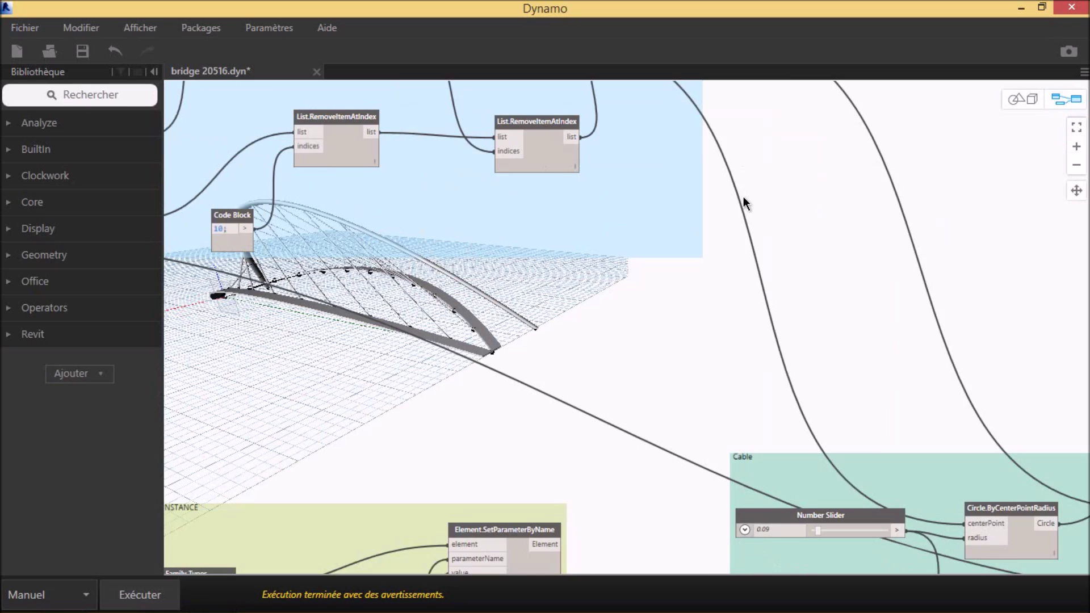
{"action": "scroll", "coordinate": [744, 200], "scroll_direction": "down", "scroll_amount": 2}
{"action": "middle_click_drag", "start_coordinate": [781, 309], "coordinate": [645, 202]}
{"action": "scroll", "coordinate": [645, 202], "scroll_direction": "up", "scroll_amount": 2}
{"action": "scroll", "coordinate": [795, 333], "scroll_direction": "up", "scroll_amount": 1}
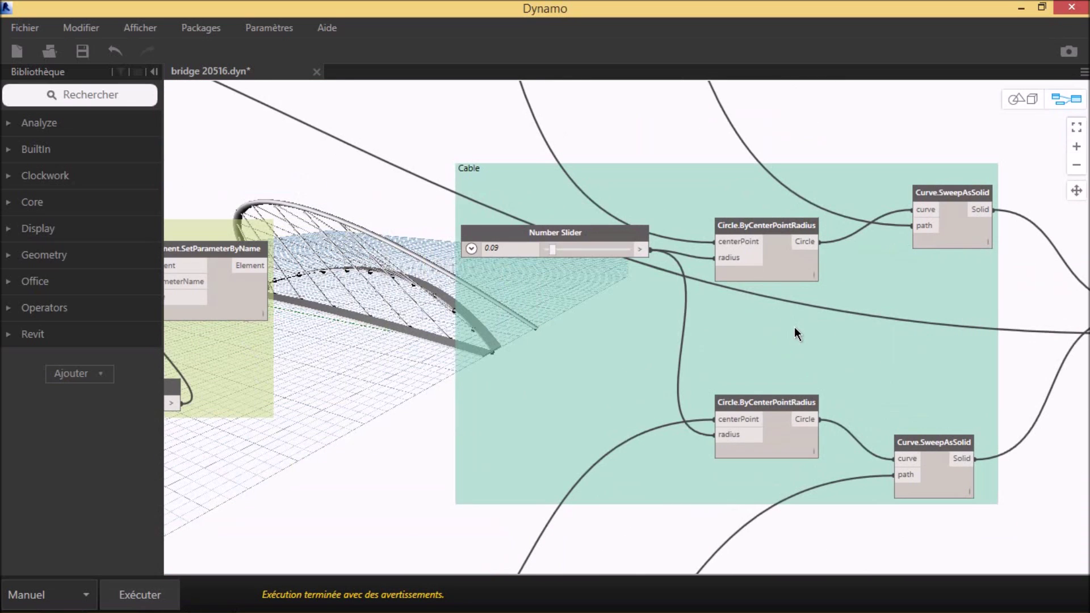
{"action": "middle_click_drag", "start_coordinate": [738, 313], "coordinate": [618, 288]}
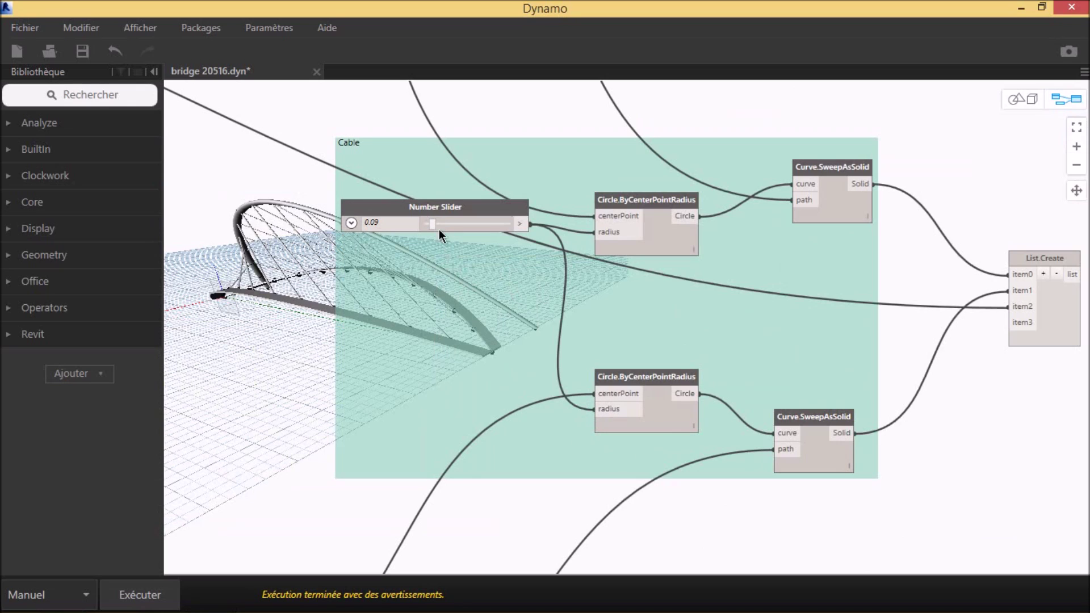
{"action": "left_click_drag", "start_coordinate": [434, 223], "coordinate": [469, 224]}
Zoom into the bridge cables in the 3D preview, then rerun the graph
{"action": "scroll", "coordinate": [275, 370], "scroll_direction": "up", "scroll_amount": 1}
{"action": "left_click", "coordinate": [1033, 101]}
{"action": "scroll", "coordinate": [331, 340], "scroll_direction": "up", "scroll_amount": 3}
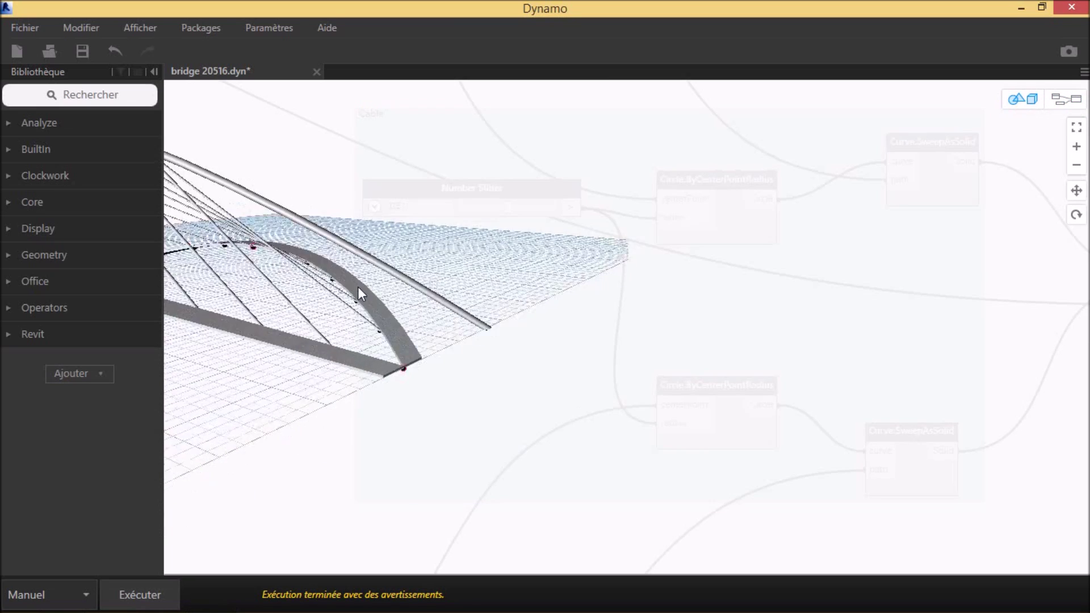
{"action": "scroll", "coordinate": [331, 341], "scroll_direction": "up", "scroll_amount": 3}
{"action": "scroll", "coordinate": [331, 340], "scroll_direction": "up", "scroll_amount": 2}
{"action": "scroll", "coordinate": [709, 359], "scroll_direction": "up", "scroll_amount": 2}
{"action": "scroll", "coordinate": [469, 373], "scroll_direction": "up", "scroll_amount": 1}
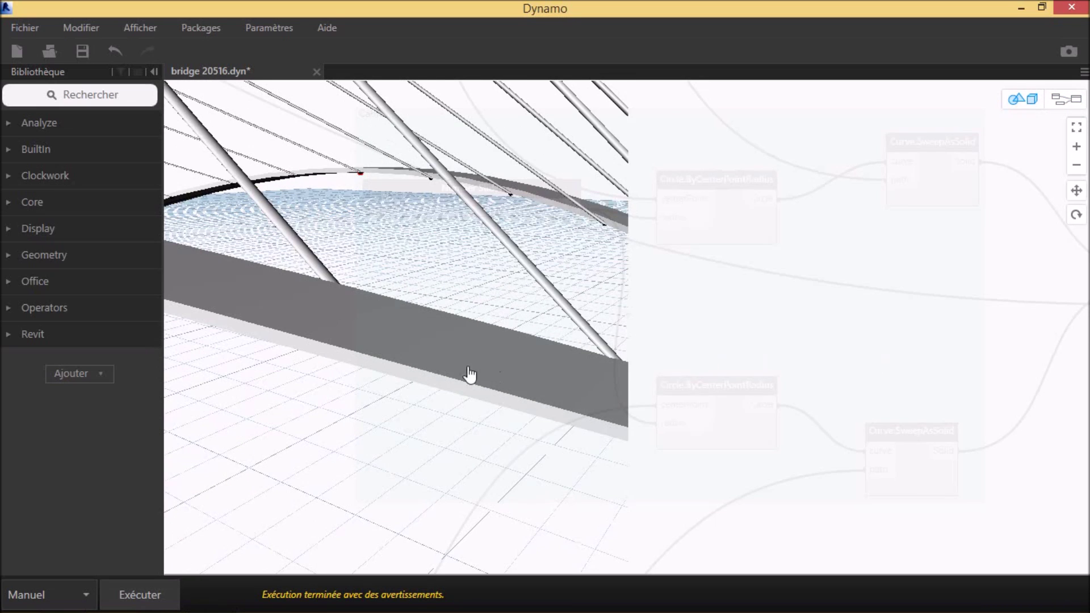
{"action": "scroll", "coordinate": [394, 390], "scroll_direction": "up", "scroll_amount": 1}
{"action": "left_click", "coordinate": [1066, 99]}
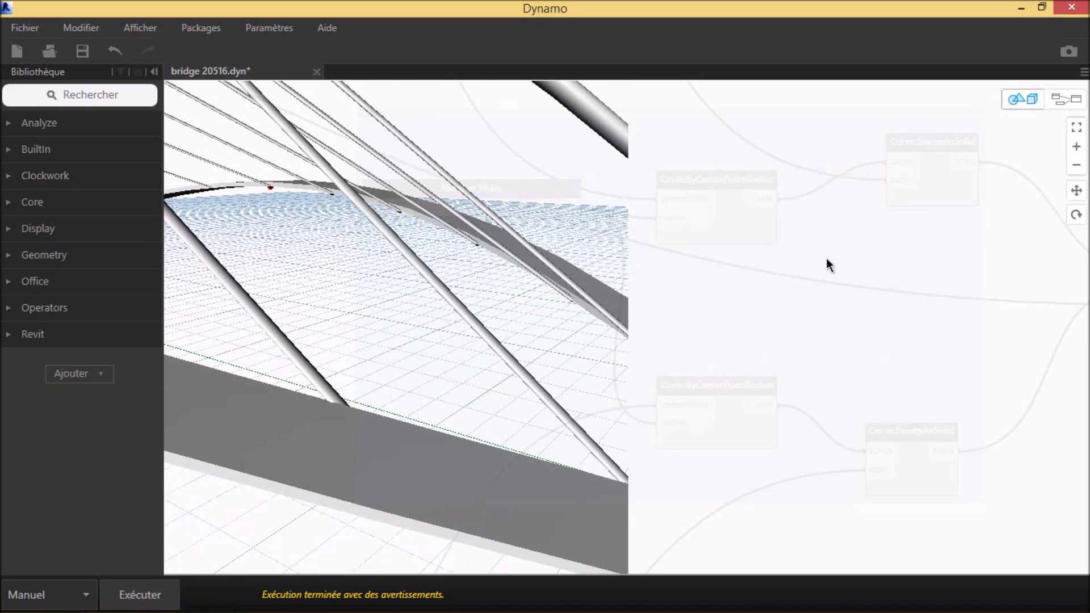
{"action": "left_click", "coordinate": [158, 588]}
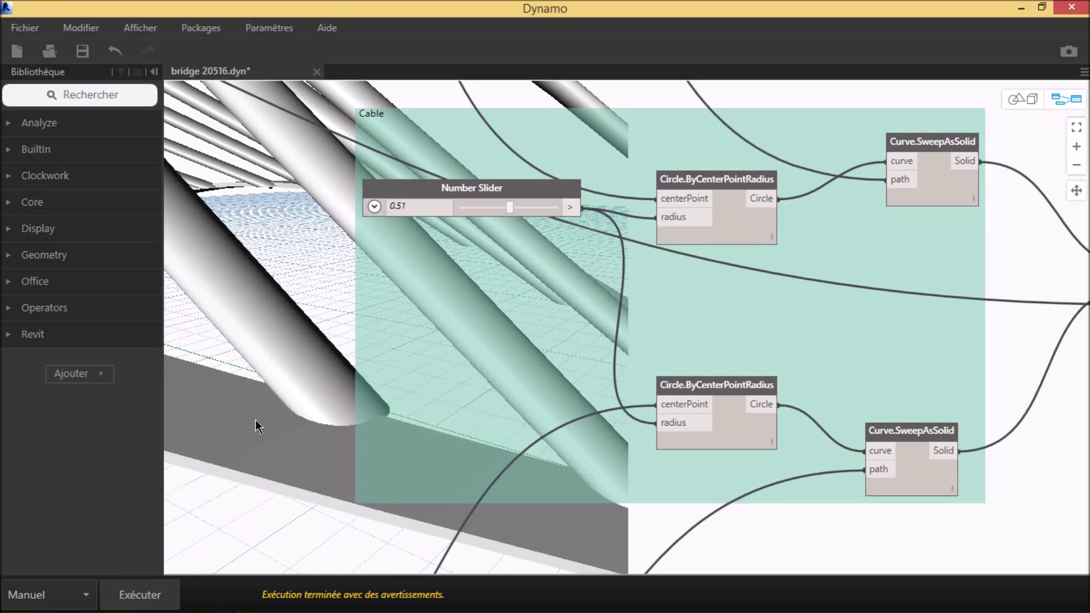
Reduce the Cable radius slider through 0.29 to 0.08 and rerun the graph
{"action": "left_click_drag", "start_coordinate": [514, 206], "coordinate": [489, 206]}
{"action": "left_click_drag", "start_coordinate": [488, 207], "coordinate": [469, 211]}
{"action": "left_click", "coordinate": [145, 594]}
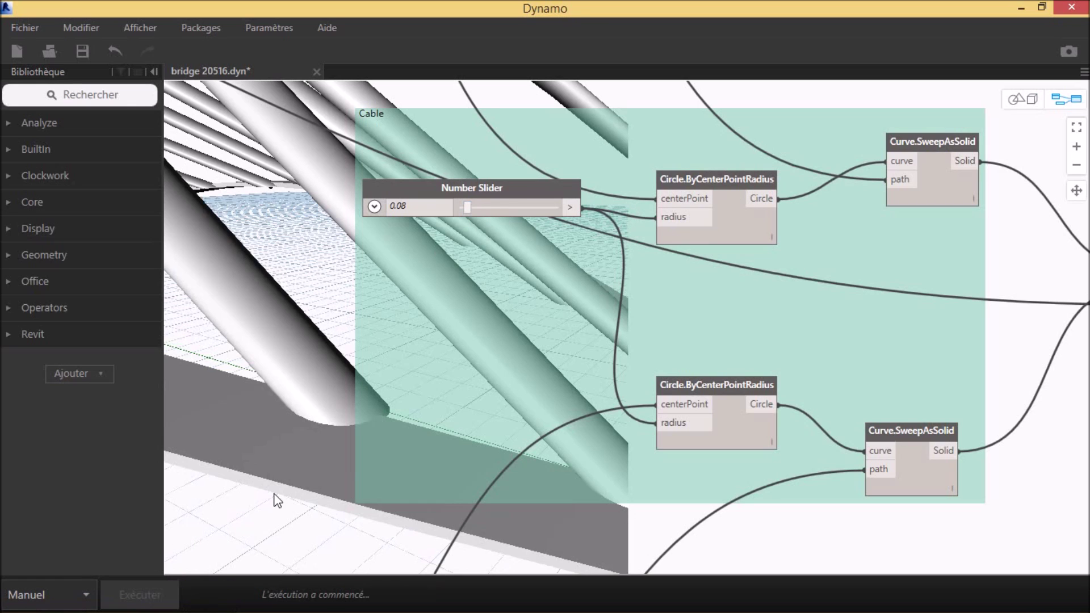
{"action": "scroll", "coordinate": [317, 434], "scroll_direction": "down", "scroll_amount": 3}
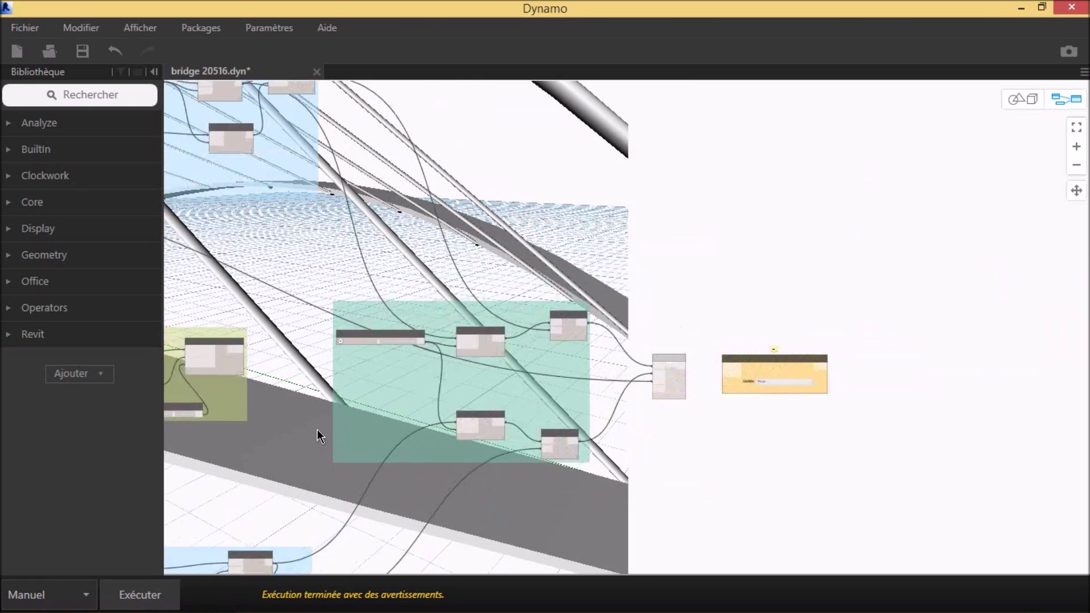
{"action": "scroll", "coordinate": [318, 429], "scroll_direction": "down", "scroll_amount": 2}
{"action": "scroll", "coordinate": [319, 427], "scroll_direction": "up", "scroll_amount": 2}
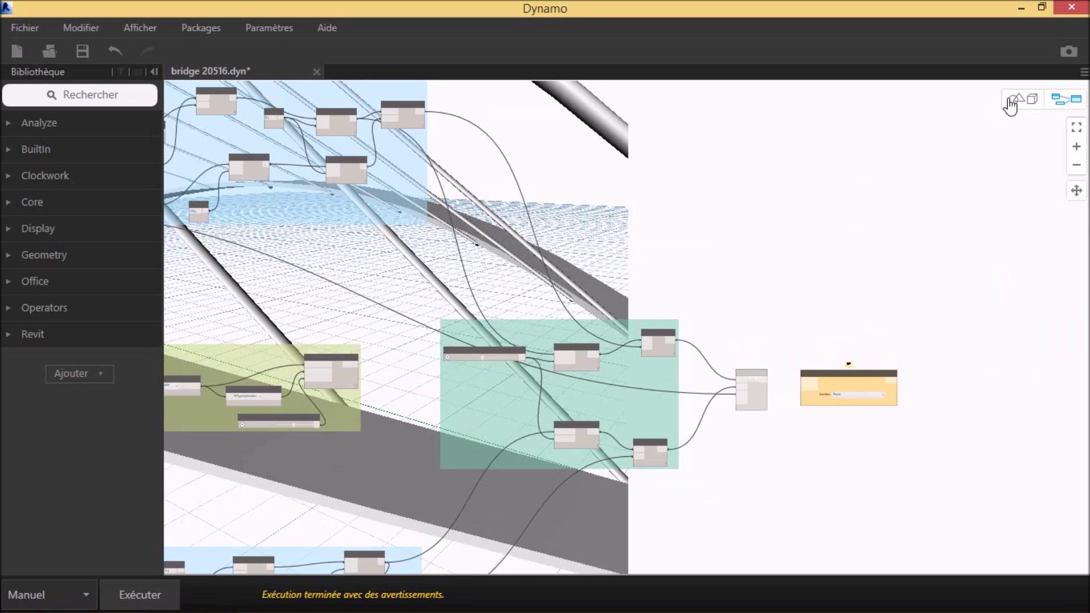
{"action": "left_click", "coordinate": [1019, 100]}
{"action": "scroll", "coordinate": [598, 243], "scroll_direction": "down", "scroll_amount": 3}
{"action": "scroll", "coordinate": [597, 244], "scroll_direction": "down", "scroll_amount": 3}
{"action": "scroll", "coordinate": [598, 243], "scroll_direction": "down", "scroll_amount": 3}
{"action": "scroll", "coordinate": [558, 256], "scroll_direction": "down", "scroll_amount": 2}
{"action": "mouse_move", "coordinate": [558, 256]}
{"action": "right_mouse_down"}
{"action": "mouse_move", "coordinate": [506, 250]}
{"action": "mouse_move", "coordinate": [740, 343]}
{"action": "right_mouse_up"}
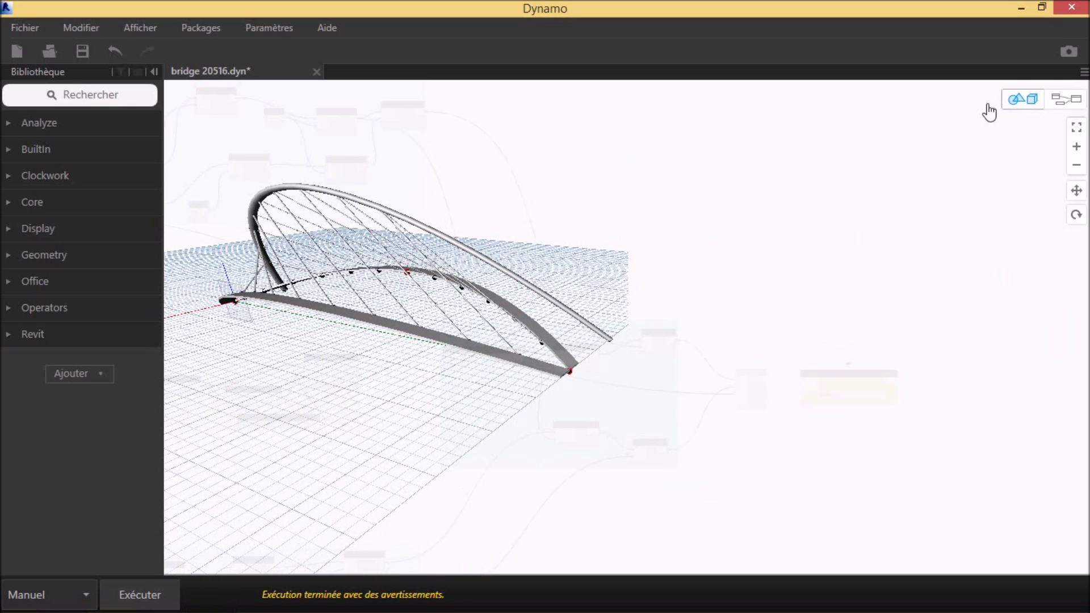
{"action": "left_click", "coordinate": [1017, 101]}
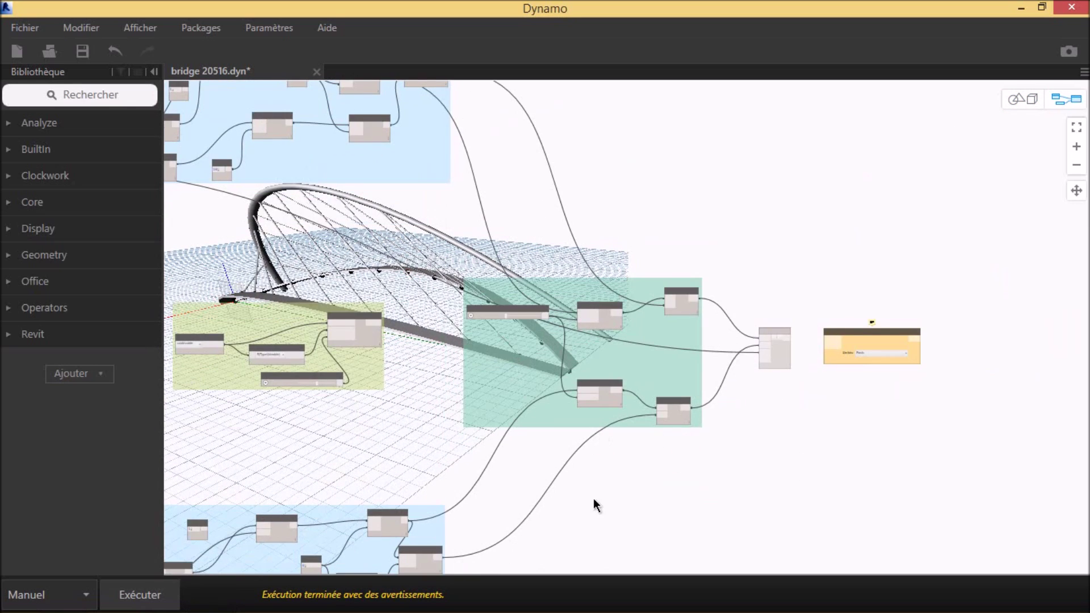
{"action": "scroll", "coordinate": [717, 359], "scroll_direction": "up", "scroll_amount": 2}
{"action": "scroll", "coordinate": [570, 336], "scroll_direction": "up", "scroll_amount": 2}
{"action": "scroll", "coordinate": [424, 349], "scroll_direction": "up", "scroll_amount": 2}
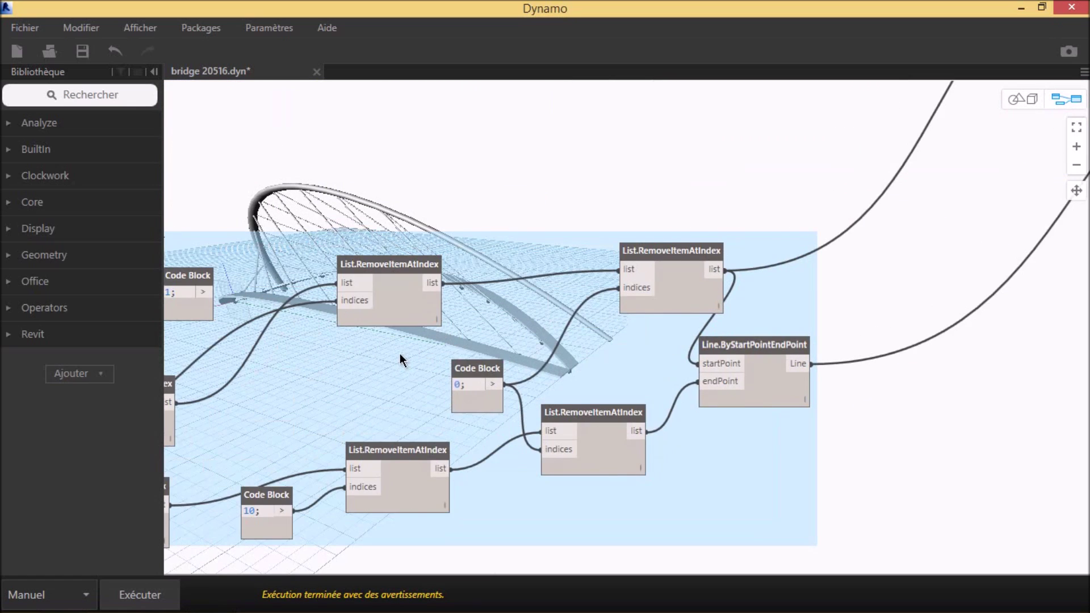
{"action": "scroll", "coordinate": [400, 354], "scroll_direction": "up", "scroll_amount": 1}
{"action": "scroll", "coordinate": [445, 356], "scroll_direction": "up", "scroll_amount": 1}
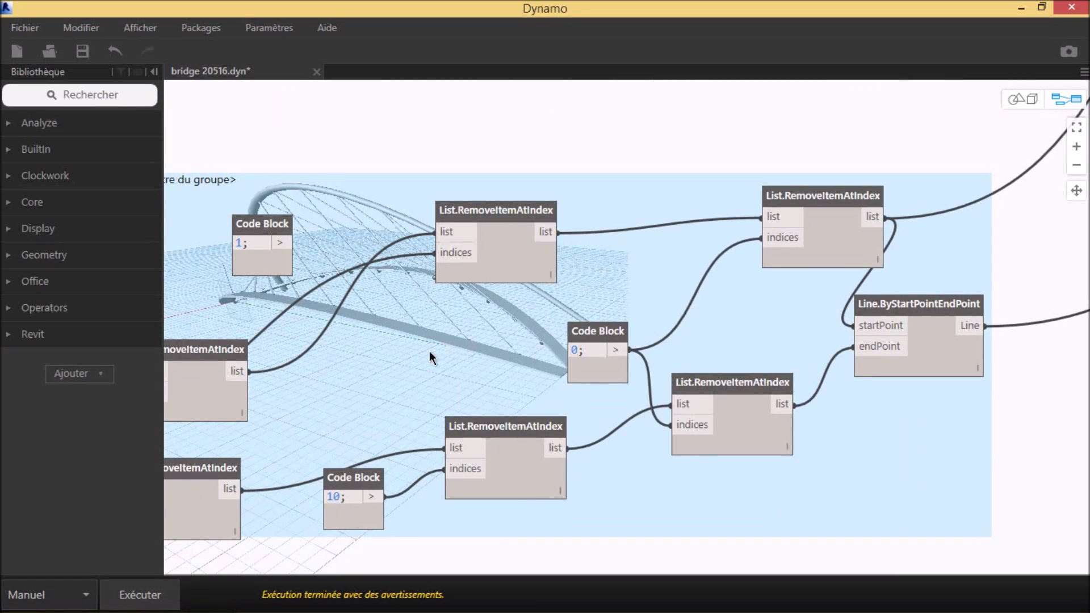
{"action": "scroll", "coordinate": [430, 352], "scroll_direction": "down", "scroll_amount": 1}
{"action": "scroll", "coordinate": [703, 330], "scroll_direction": "down", "scroll_amount": 1}
{"action": "scroll", "coordinate": [653, 307], "scroll_direction": "up", "scroll_amount": 1}
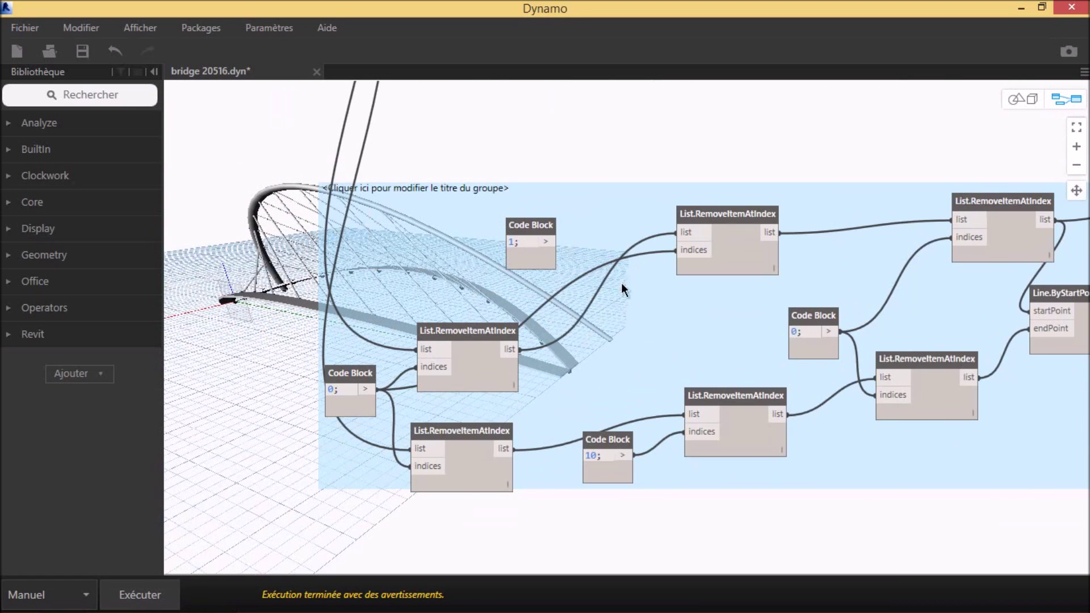
{"action": "scroll", "coordinate": [625, 278], "scroll_direction": "down", "scroll_amount": 5}
{"action": "scroll", "coordinate": [737, 273], "scroll_direction": "down", "scroll_amount": 2}
{"action": "middle_click_drag", "start_coordinate": [737, 272], "coordinate": [730, 360]}
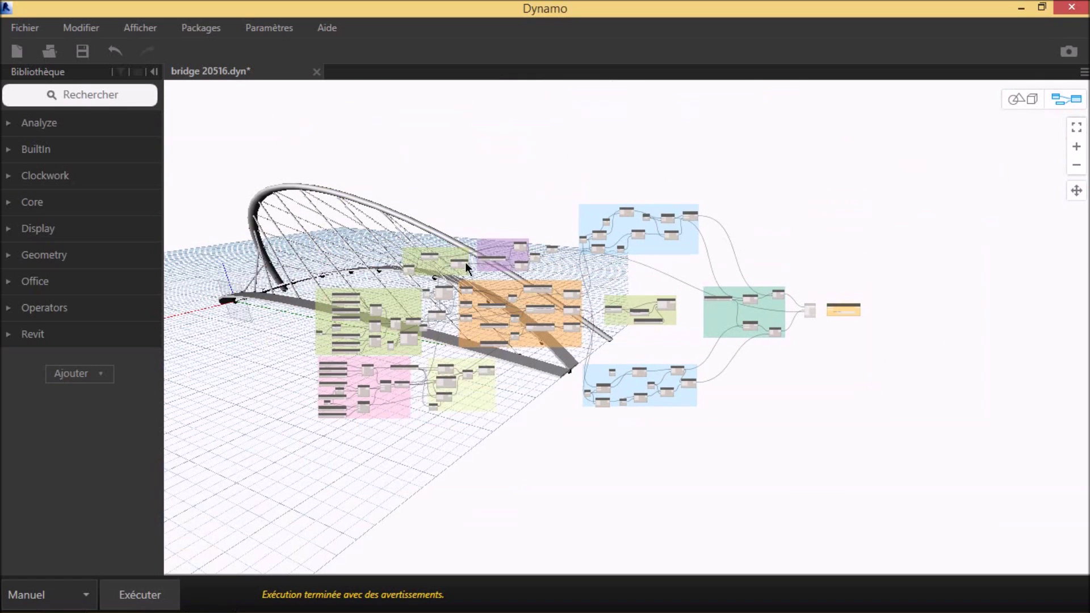
{"action": "scroll", "coordinate": [748, 311], "scroll_direction": "up", "scroll_amount": 3}
{"action": "scroll", "coordinate": [663, 274], "scroll_direction": "up", "scroll_amount": 1}
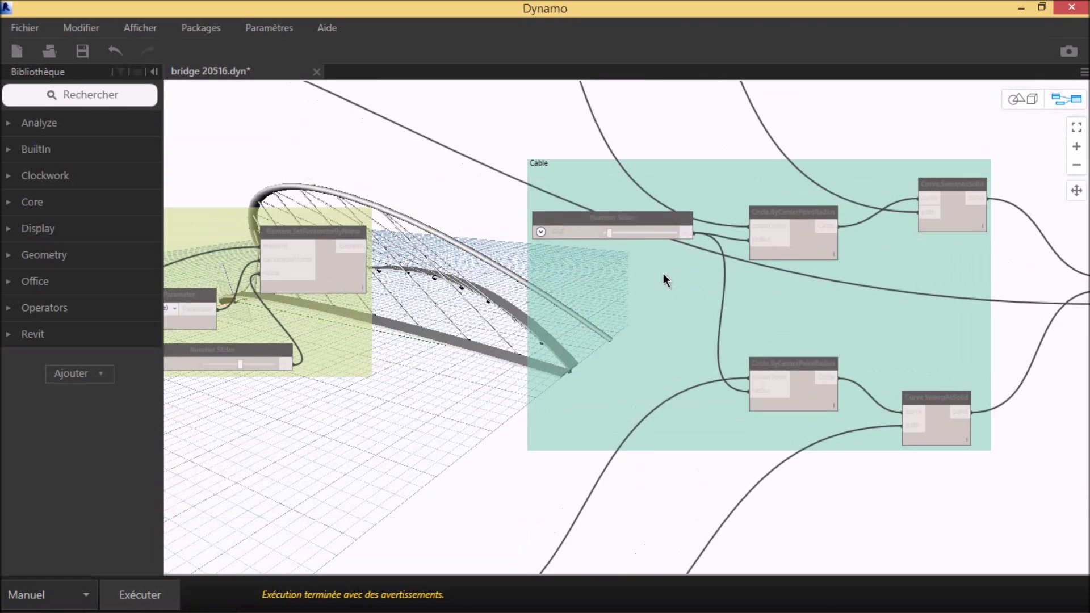
{"action": "scroll", "coordinate": [686, 275], "scroll_direction": "up", "scroll_amount": 1}
{"action": "mouse_move", "coordinate": [661, 295]}
{"action": "middle_mouse_down"}
{"action": "mouse_move", "coordinate": [555, 299]}
{"action": "mouse_move", "coordinate": [680, 295]}
{"action": "mouse_move", "coordinate": [853, 413]}
{"action": "middle_mouse_up"}
{"action": "scroll", "coordinate": [584, 287], "scroll_direction": "down", "scroll_amount": 1}
{"action": "scroll", "coordinate": [680, 295], "scroll_direction": "down", "scroll_amount": 1}
{"action": "scroll", "coordinate": [750, 312], "scroll_direction": "down", "scroll_amount": 2}
{"action": "scroll", "coordinate": [853, 413], "scroll_direction": "down", "scroll_amount": 1}
{"action": "scroll", "coordinate": [345, 250], "scroll_direction": "up", "scroll_amount": 1}
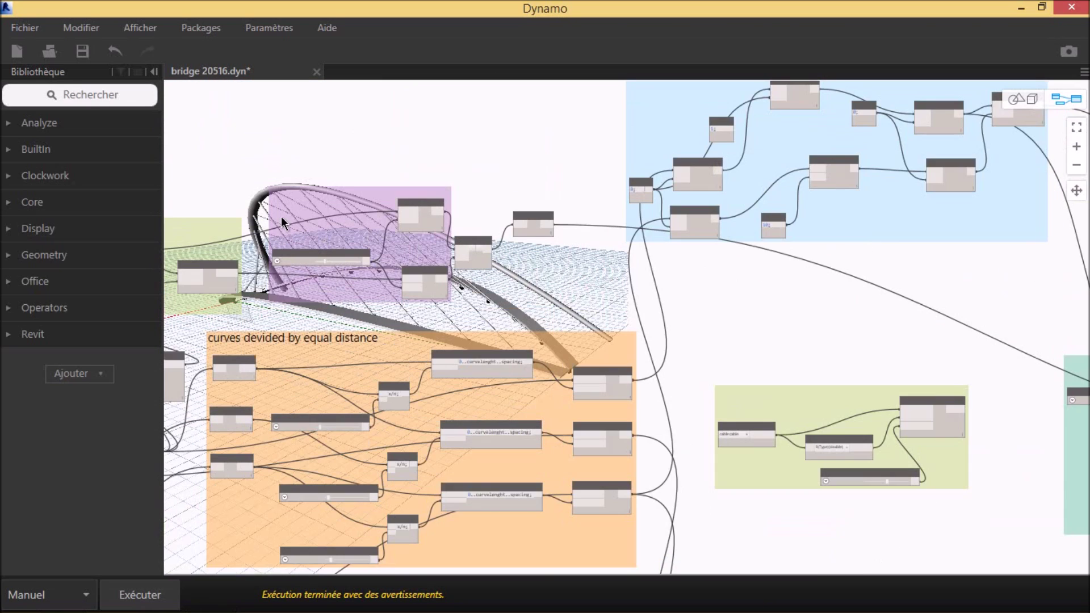
Locate the Geometry.Mirror node and zoom the bridge in the 3D preview
{"action": "scroll", "coordinate": [281, 216], "scroll_direction": "up", "scroll_amount": 2}
{"action": "scroll", "coordinate": [281, 217], "scroll_direction": "up", "scroll_amount": 1}
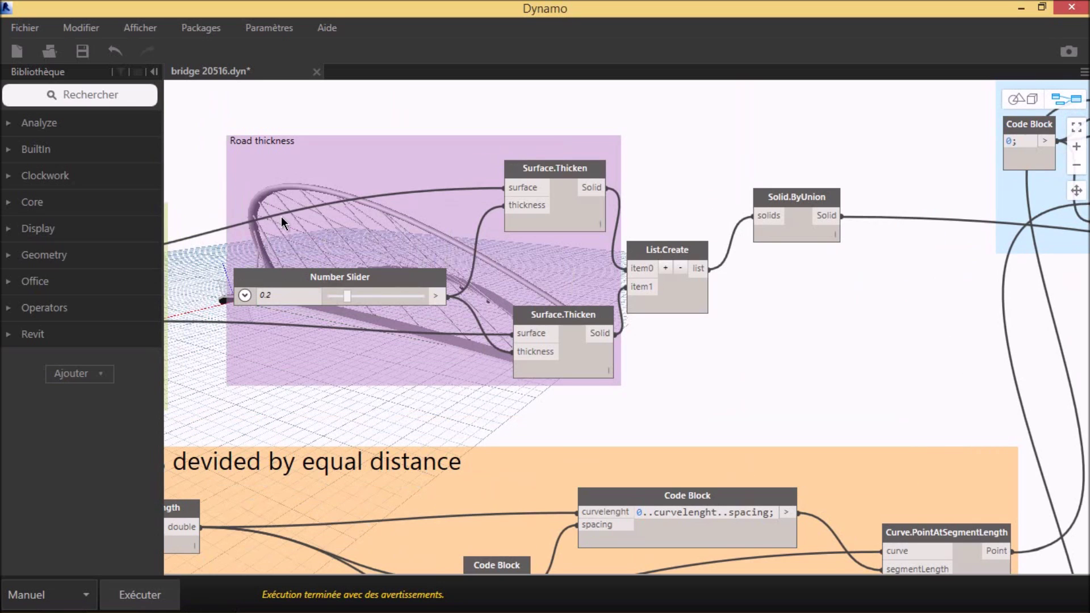
{"action": "scroll", "coordinate": [281, 216], "scroll_direction": "up", "scroll_amount": 2}
{"action": "mouse_move", "coordinate": [293, 230]}
{"action": "middle_mouse_down"}
{"action": "mouse_move", "coordinate": [538, 226]}
{"action": "mouse_move", "coordinate": [506, 240]}
{"action": "mouse_move", "coordinate": [496, 207]}
{"action": "middle_mouse_up"}
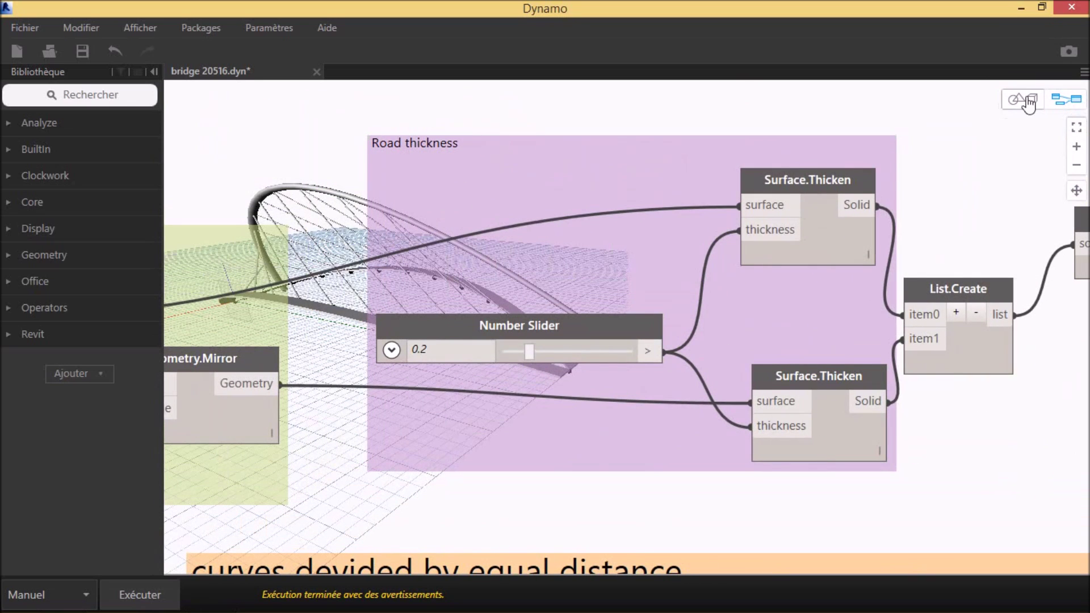
{"action": "left_click", "coordinate": [1023, 99]}
{"action": "scroll", "coordinate": [377, 336], "scroll_direction": "up", "scroll_amount": 3}
{"action": "scroll", "coordinate": [369, 389], "scroll_direction": "up", "scroll_amount": 3}
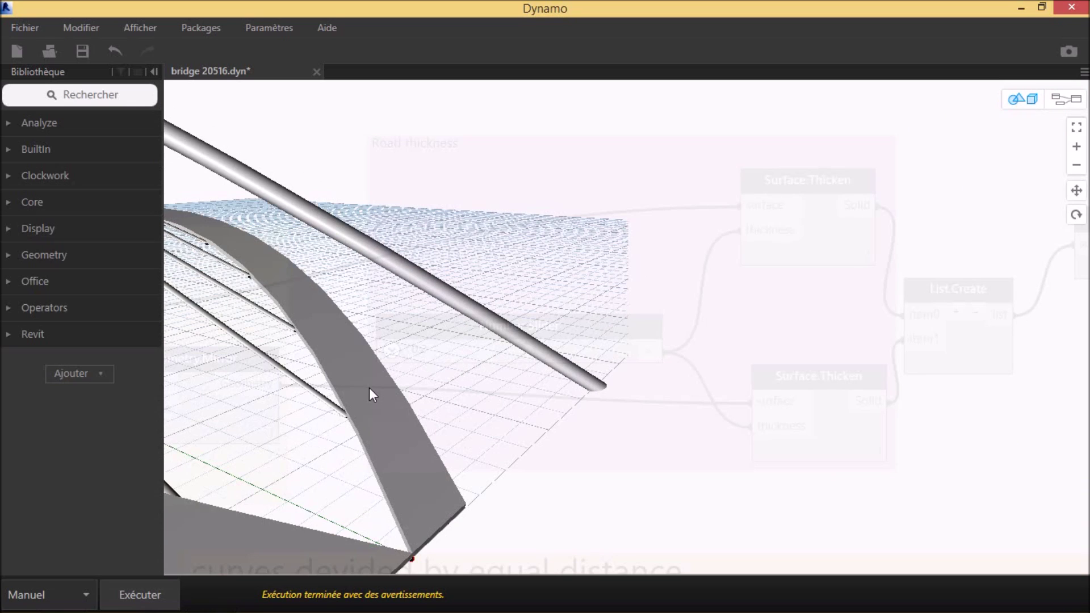
{"action": "scroll", "coordinate": [567, 296], "scroll_direction": "down", "scroll_amount": 3}
{"action": "scroll", "coordinate": [442, 452], "scroll_direction": "up", "scroll_amount": 2}
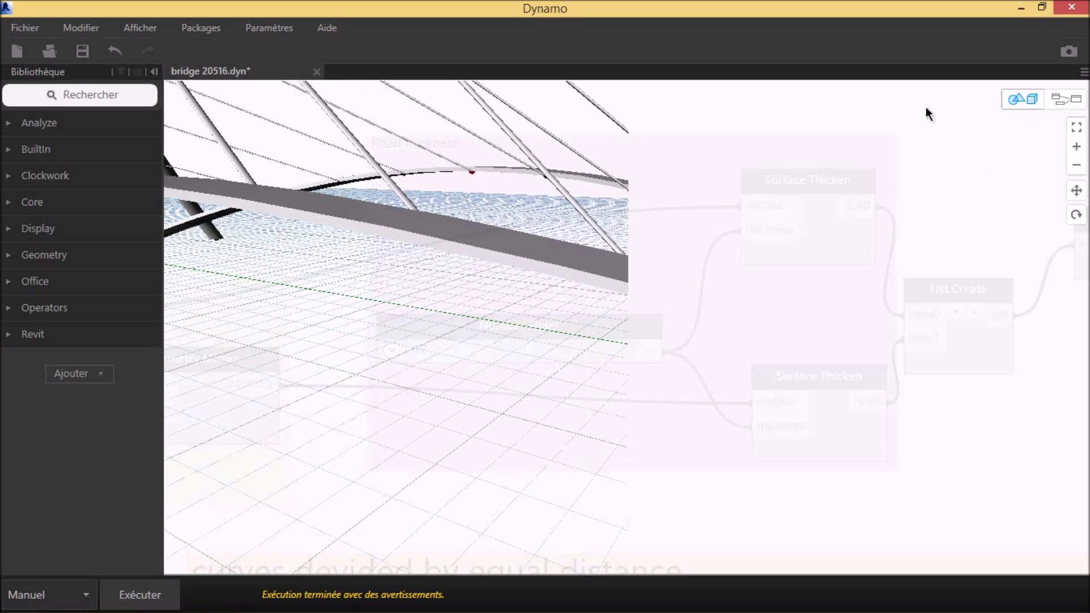
{"action": "key", "text": "ctrl+b"}
Raise the Road thickness slider and rerun the graph to thicken the deck
{"action": "middle_click_drag", "start_coordinate": [631, 301], "coordinate": [693, 341]}
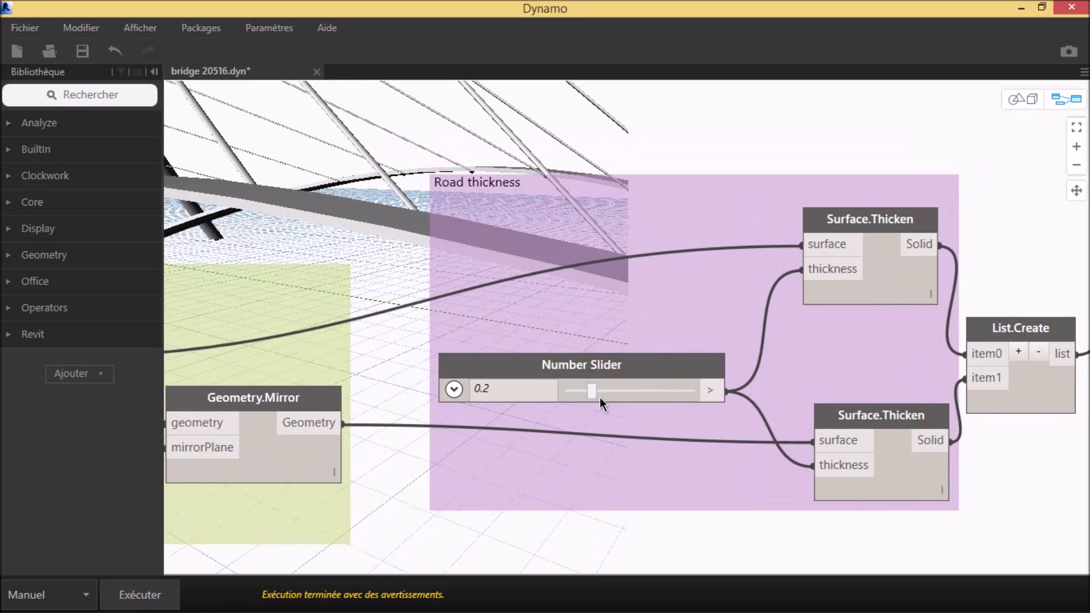
{"action": "left_click_drag", "start_coordinate": [594, 393], "coordinate": [605, 393]}
{"action": "left_click", "coordinate": [141, 593]}
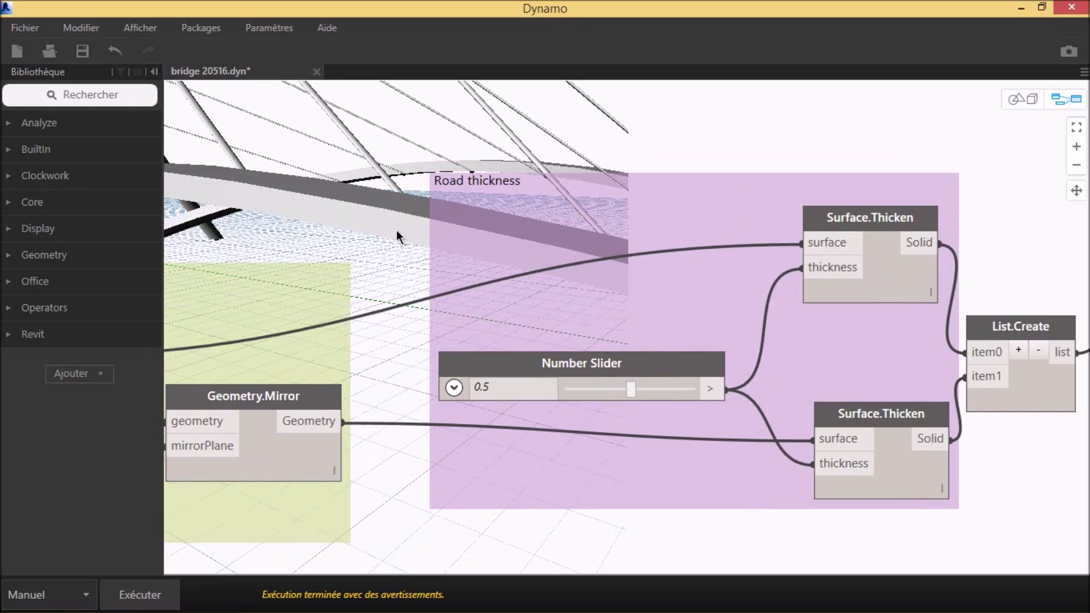
Set Road thickness back to 0.2 and rerun the graph for a thinner deck
{"action": "left_click_drag", "start_coordinate": [631, 393], "coordinate": [595, 391]}
{"action": "left_click", "coordinate": [151, 595]}
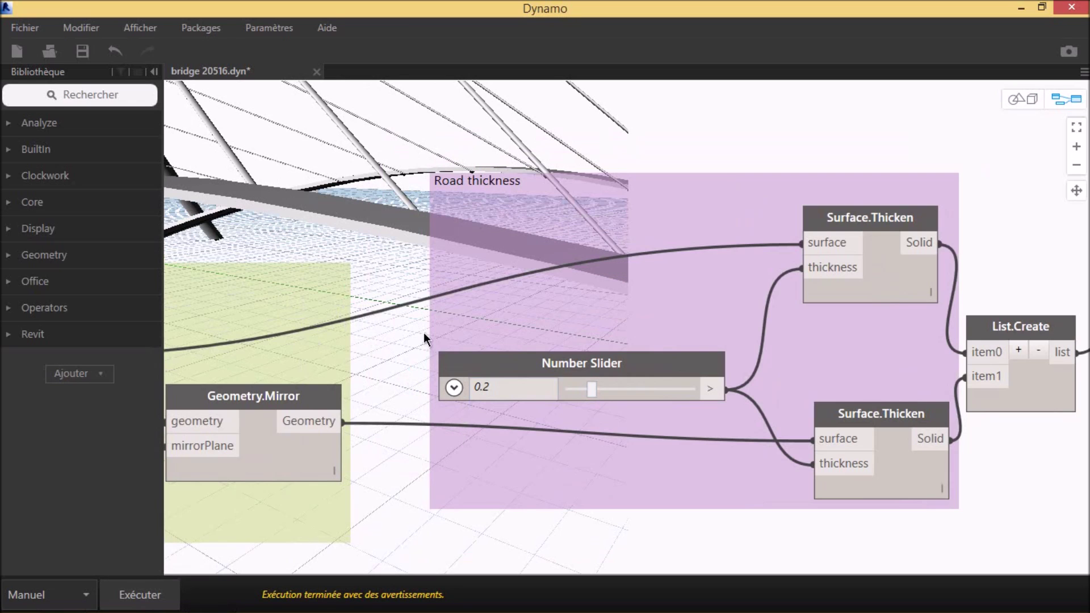
{"action": "scroll", "coordinate": [423, 332], "scroll_direction": "down", "scroll_amount": 2}
{"action": "scroll", "coordinate": [398, 330], "scroll_direction": "down", "scroll_amount": 3}
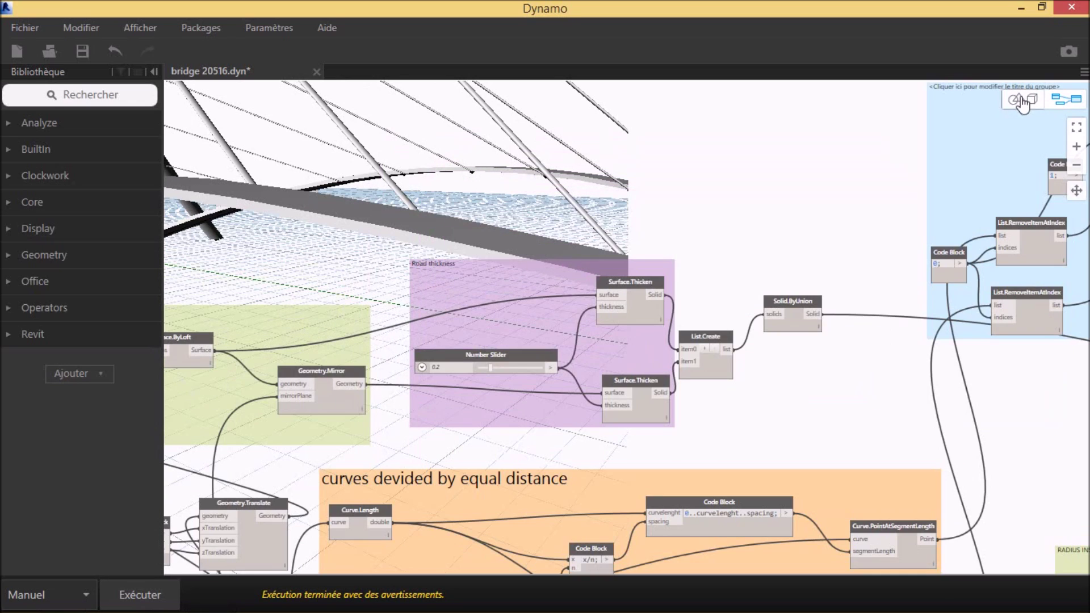
Orbit and zoom the whole bridge in the 3D background preview
{"action": "left_click", "coordinate": [1019, 101]}
{"action": "scroll", "coordinate": [550, 356], "scroll_direction": "down", "scroll_amount": 3}
{"action": "scroll", "coordinate": [548, 361], "scroll_direction": "down", "scroll_amount": 3}
{"action": "mouse_move", "coordinate": [541, 365]}
{"action": "right_mouse_down"}
{"action": "mouse_move", "coordinate": [382, 402]}
{"action": "mouse_move", "coordinate": [387, 434]}
{"action": "mouse_move", "coordinate": [421, 409]}
{"action": "right_mouse_up"}
{"action": "scroll", "coordinate": [392, 401], "scroll_direction": "down", "scroll_amount": 3}
{"action": "scroll", "coordinate": [421, 408], "scroll_direction": "up", "scroll_amount": 5}
{"action": "mouse_move", "coordinate": [517, 419]}
{"action": "right_mouse_down"}
{"action": "mouse_move", "coordinate": [482, 393]}
{"action": "mouse_move", "coordinate": [409, 291]}
{"action": "mouse_move", "coordinate": [458, 309]}
{"action": "mouse_move", "coordinate": [489, 297]}
{"action": "mouse_move", "coordinate": [478, 313]}
{"action": "mouse_move", "coordinate": [496, 314]}
{"action": "mouse_move", "coordinate": [460, 311]}
{"action": "right_mouse_up"}
{"action": "left_click", "coordinate": [1022, 99]}
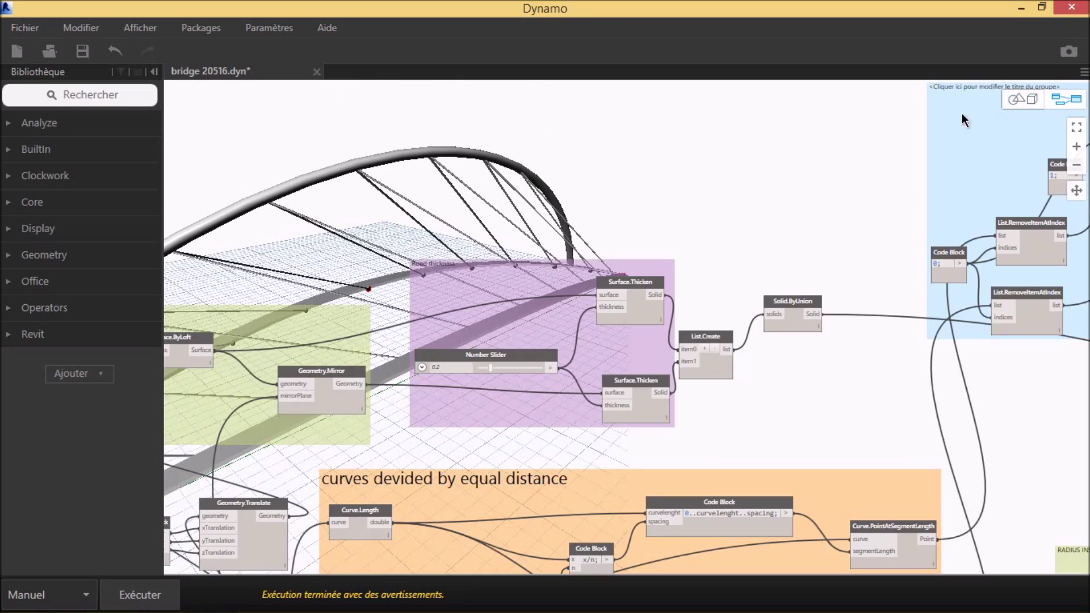
Pan along the graph to the final List.Create and ExportToSAT nodes
{"action": "middle_click_drag", "start_coordinate": [664, 215], "coordinate": [562, 192]}
{"action": "scroll", "coordinate": [562, 192], "scroll_direction": "down", "scroll_amount": 3}
{"action": "middle_click_drag", "start_coordinate": [804, 351], "coordinate": [449, 244]}
{"action": "middle_click_drag", "start_coordinate": [723, 339], "coordinate": [564, 319]}
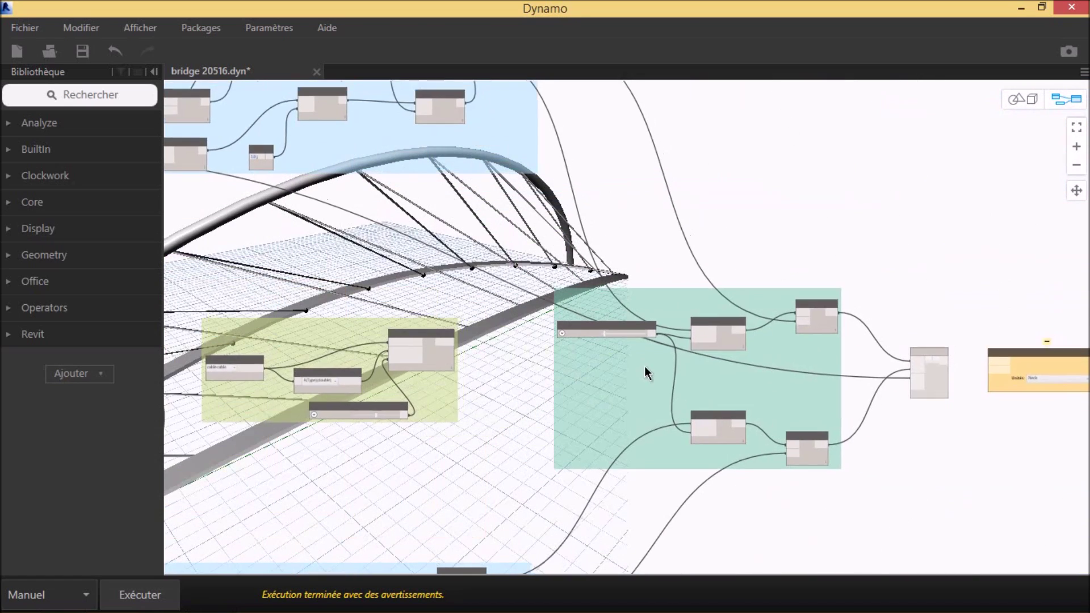
{"action": "middle_click_drag", "start_coordinate": [647, 371], "coordinate": [569, 390]}
{"action": "scroll", "coordinate": [492, 345], "scroll_direction": "up", "scroll_amount": 1}
{"action": "scroll", "coordinate": [546, 363], "scroll_direction": "up", "scroll_amount": 3}
{"action": "scroll", "coordinate": [602, 375], "scroll_direction": "up", "scroll_amount": 3}
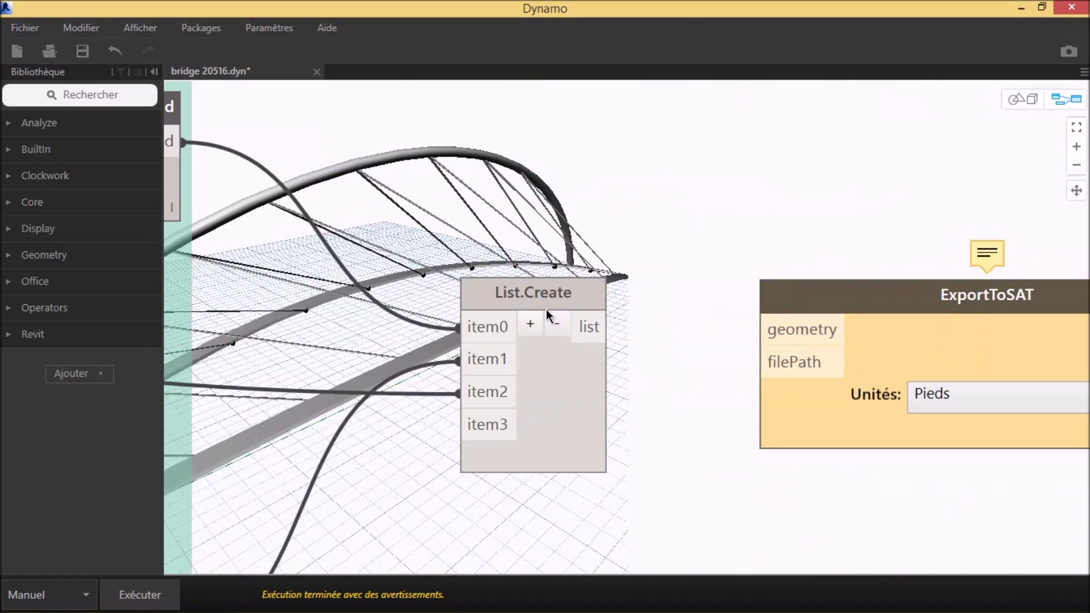
{"action": "scroll", "coordinate": [555, 320], "scroll_direction": "up", "scroll_amount": 1}
{"action": "scroll", "coordinate": [591, 375], "scroll_direction": "up", "scroll_amount": 1}
{"action": "scroll", "coordinate": [588, 372], "scroll_direction": "down", "scroll_amount": 2}
Inspect the cable sweep nodes near the graph's end, zooming in and out
{"action": "middle_click_drag", "start_coordinate": [284, 279], "coordinate": [516, 316]}
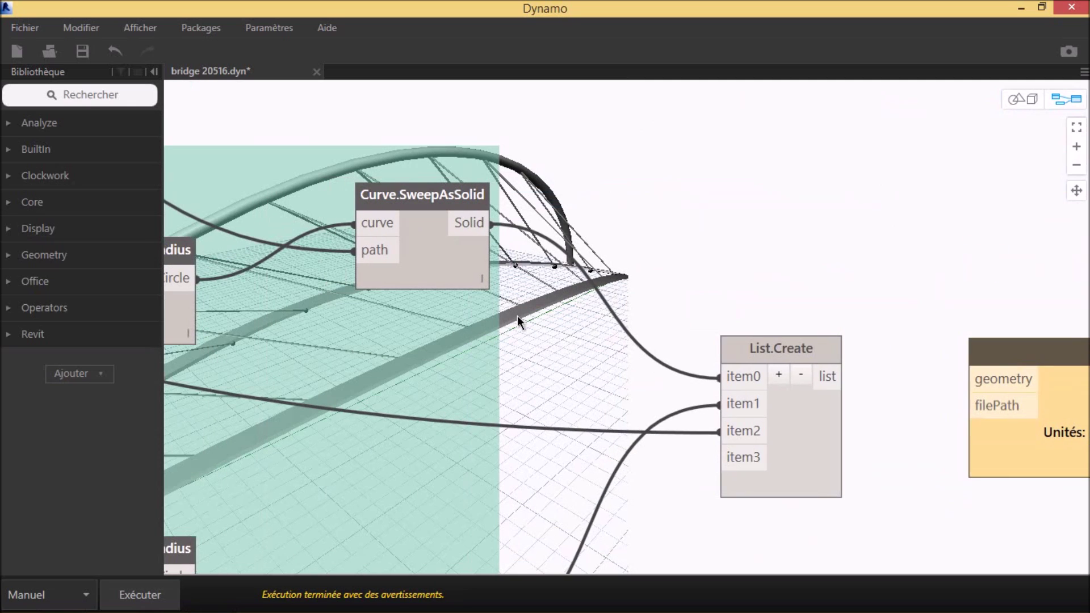
{"action": "scroll", "coordinate": [486, 209], "scroll_direction": "down", "scroll_amount": 3}
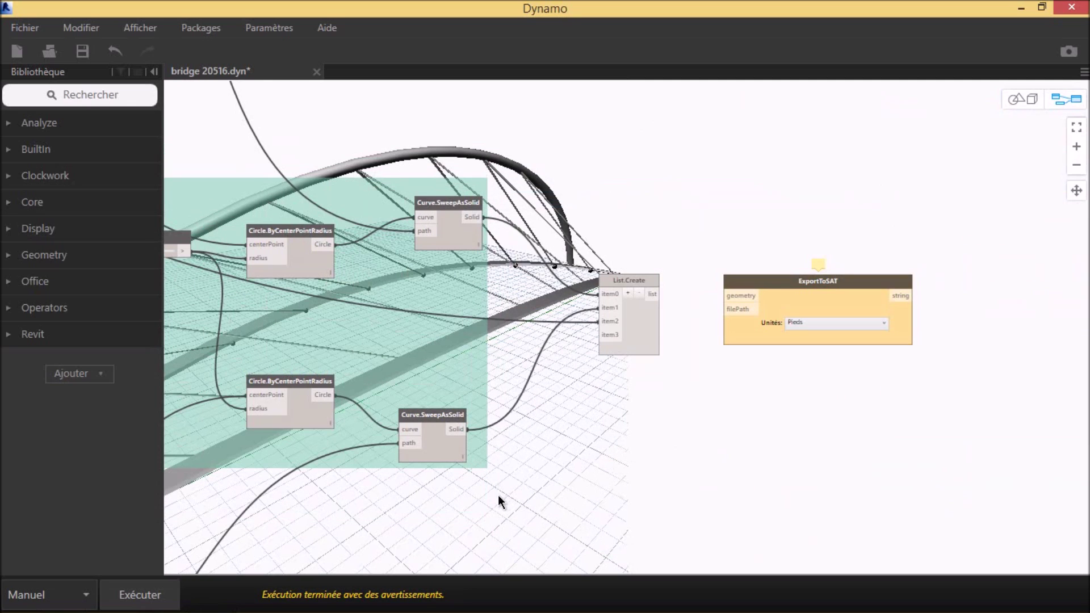
{"action": "scroll", "coordinate": [488, 466], "scroll_direction": "down", "scroll_amount": 1}
{"action": "scroll", "coordinate": [686, 478], "scroll_direction": "up", "scroll_amount": 1}
{"action": "scroll", "coordinate": [347, 442], "scroll_direction": "down", "scroll_amount": 1}
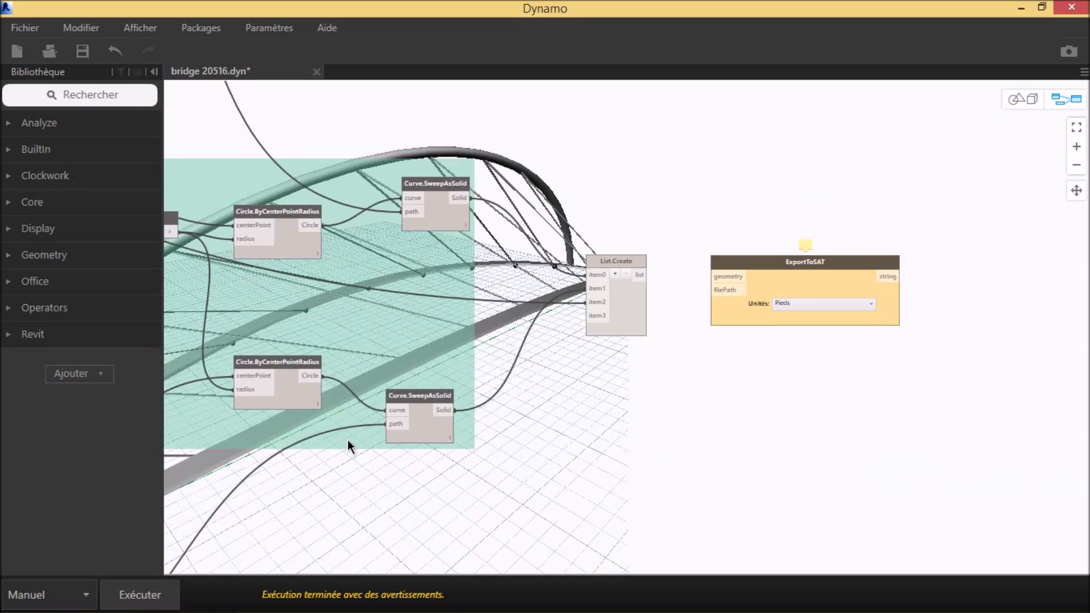
{"action": "scroll", "coordinate": [707, 277], "scroll_direction": "up", "scroll_amount": 1}
{"action": "scroll", "coordinate": [679, 266], "scroll_direction": "up", "scroll_amount": 3}
{"action": "scroll", "coordinate": [680, 266], "scroll_direction": "up", "scroll_amount": 2}
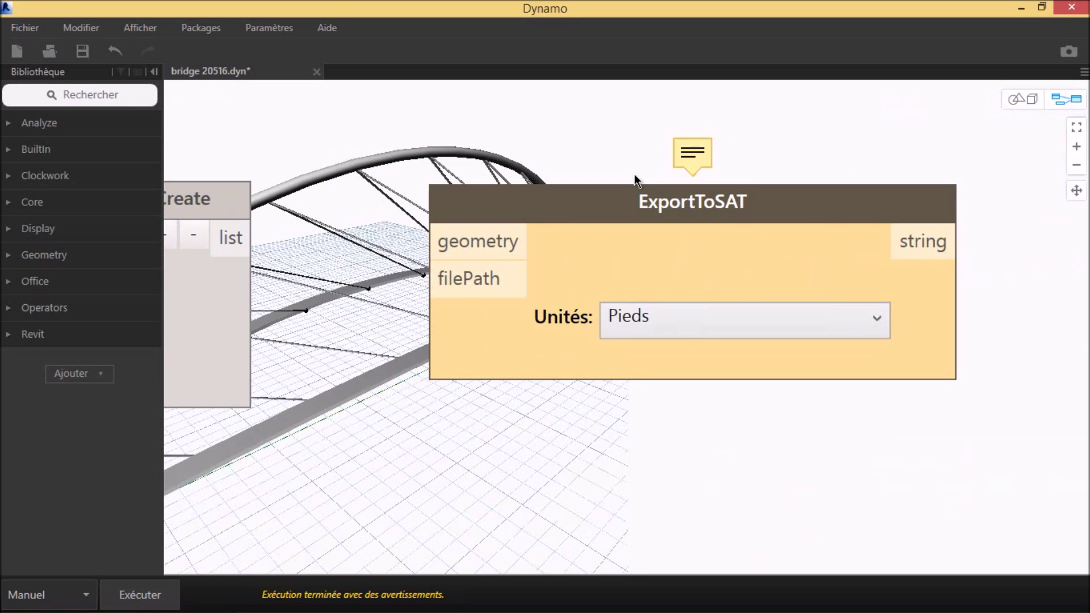
{"action": "scroll", "coordinate": [715, 282], "scroll_direction": "down", "scroll_amount": 3}
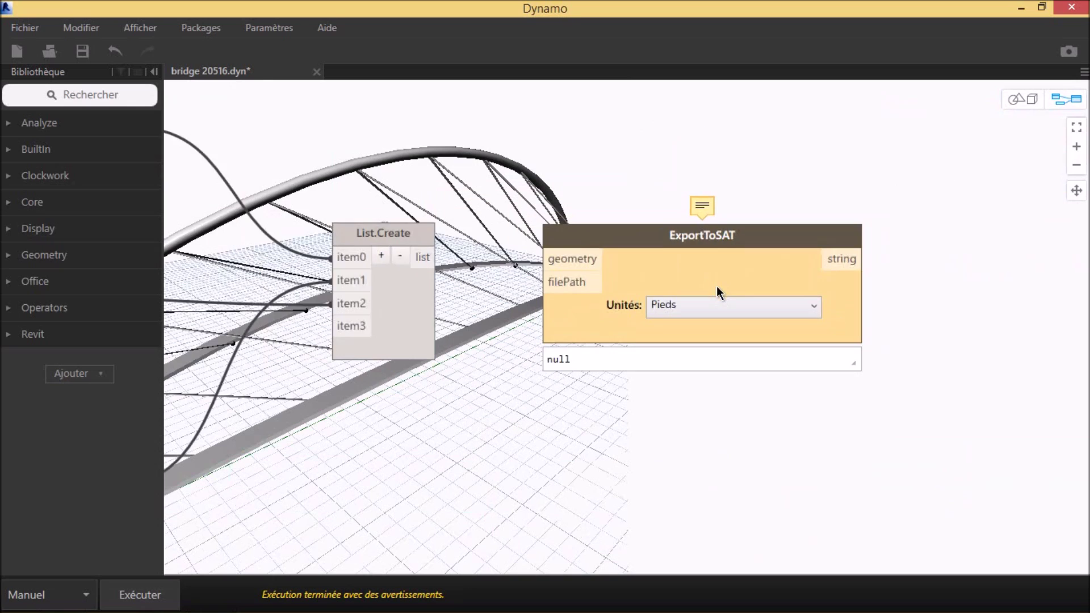
{"action": "scroll", "coordinate": [717, 285], "scroll_direction": "down", "scroll_amount": 1}
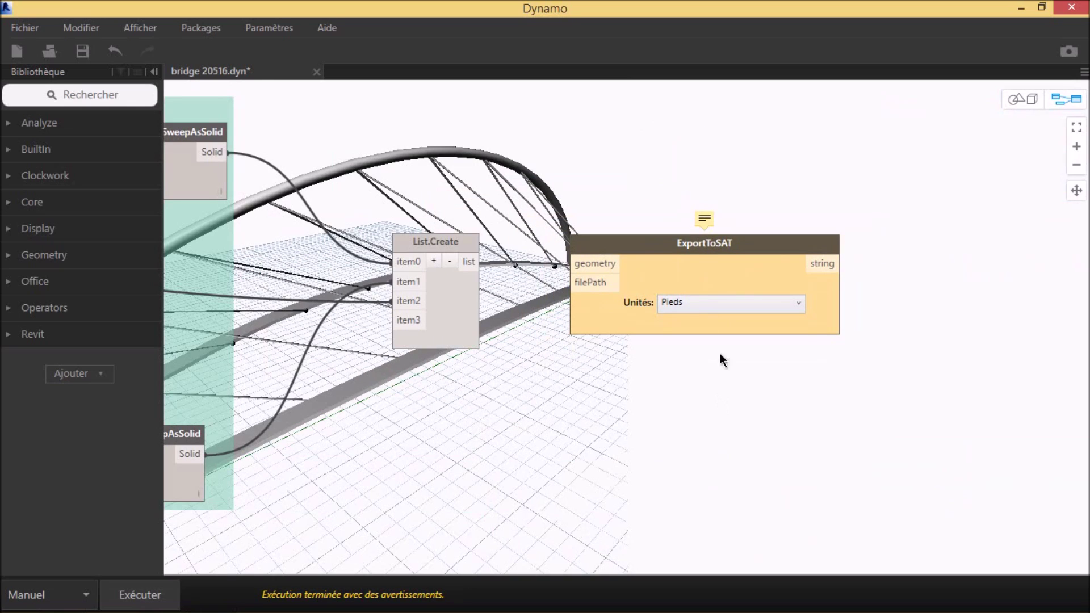
{"action": "mouse_move", "coordinate": [702, 235]}
{"action": "scroll", "coordinate": [942, 188], "scroll_direction": "down", "scroll_amount": 2}
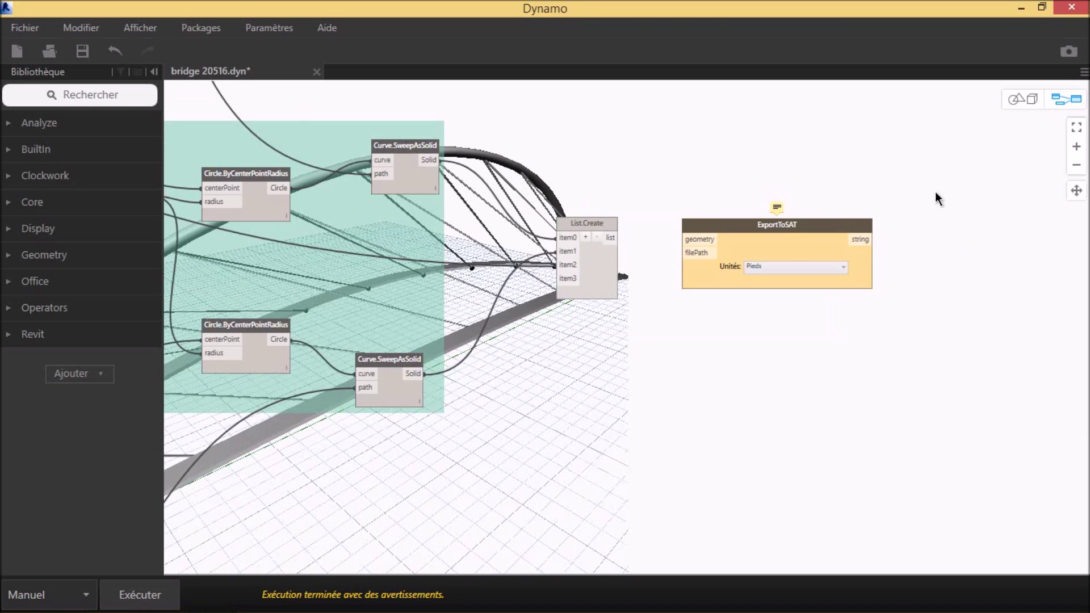
Zoom out to the full graph, then orbit the bridge to edge-on and side views
{"action": "scroll", "coordinate": [937, 210], "scroll_direction": "down", "scroll_amount": 1}
{"action": "scroll", "coordinate": [774, 331], "scroll_direction": "down", "scroll_amount": 2}
{"action": "scroll", "coordinate": [774, 335], "scroll_direction": "down", "scroll_amount": 2}
{"action": "scroll", "coordinate": [723, 385], "scroll_direction": "down", "scroll_amount": 2}
{"action": "scroll", "coordinate": [731, 370], "scroll_direction": "down", "scroll_amount": 1}
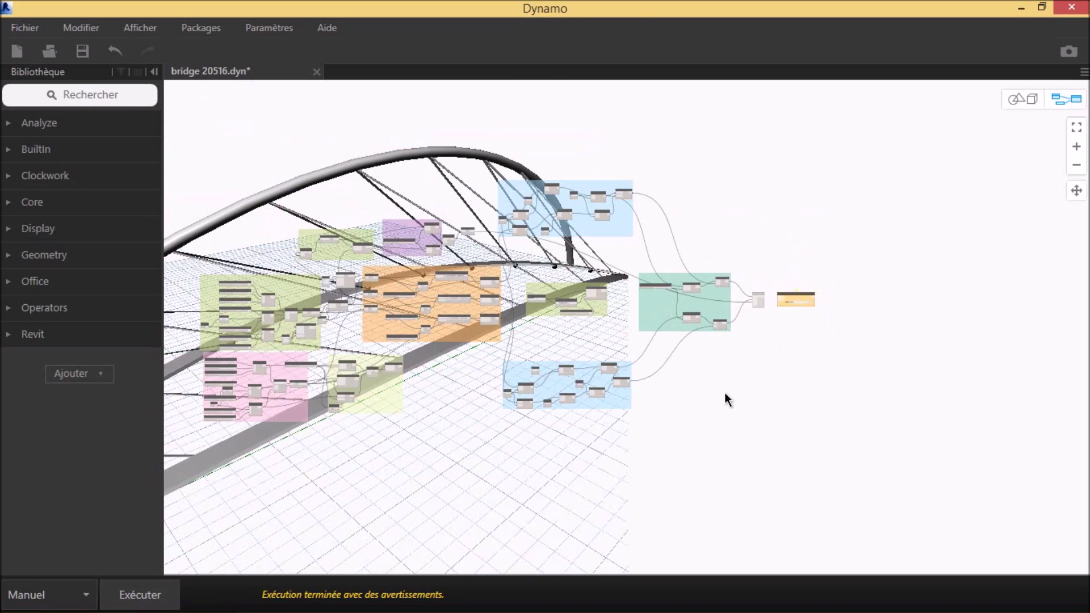
{"action": "scroll", "coordinate": [765, 318], "scroll_direction": "down", "scroll_amount": 3}
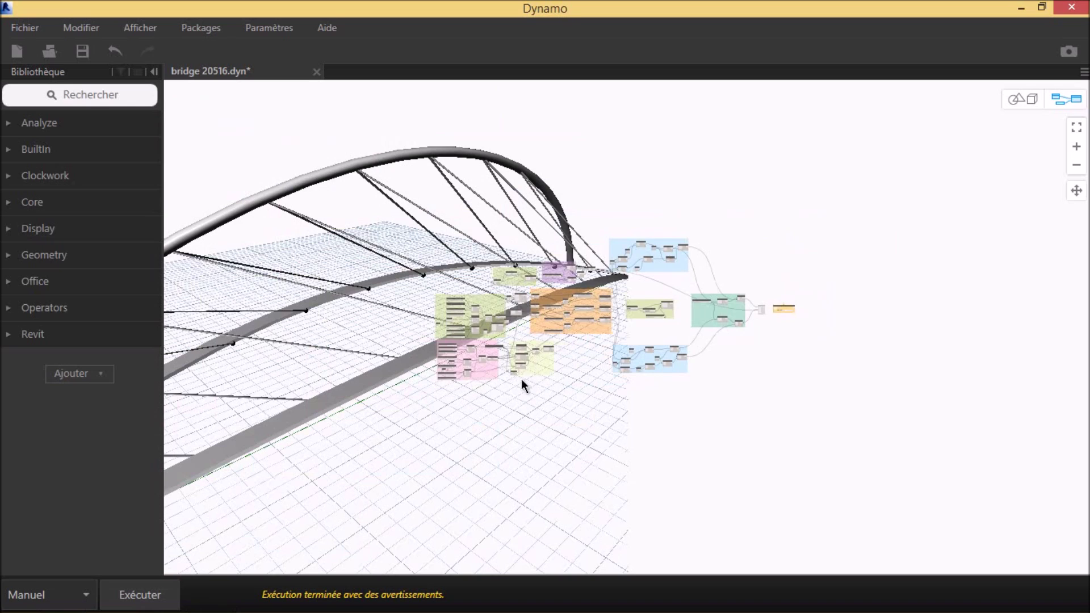
{"action": "scroll", "coordinate": [454, 376], "scroll_direction": "up", "scroll_amount": 1}
{"action": "left_click", "coordinate": [1016, 100]}
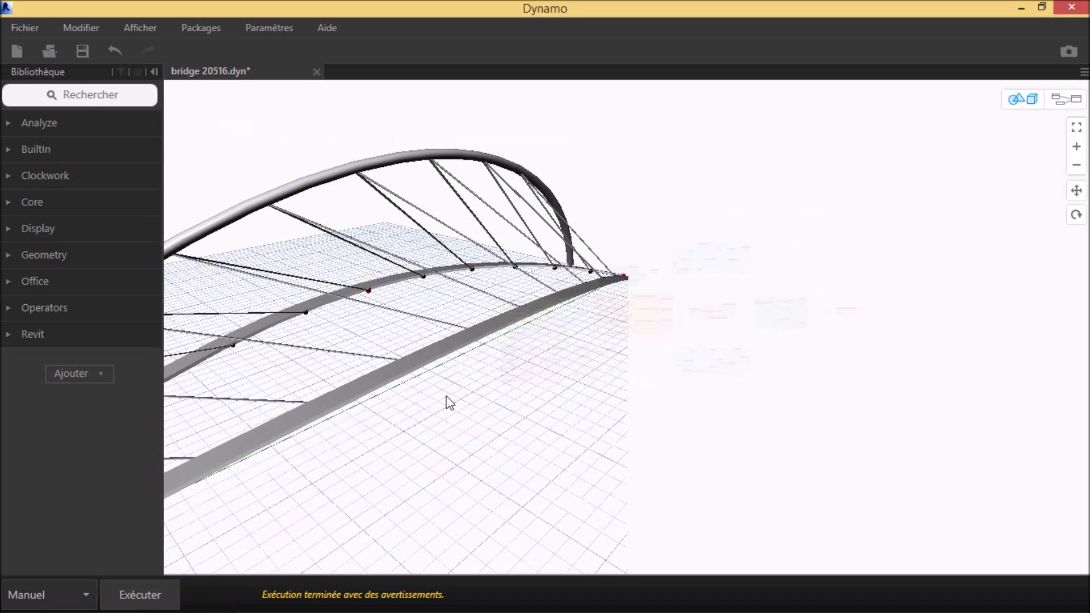
{"action": "scroll", "coordinate": [449, 409], "scroll_direction": "down", "scroll_amount": 3}
{"action": "mouse_move", "coordinate": [460, 428]}
{"action": "right_mouse_down"}
{"action": "mouse_move", "coordinate": [413, 422]}
{"action": "mouse_move", "coordinate": [384, 390]}
{"action": "right_mouse_up"}
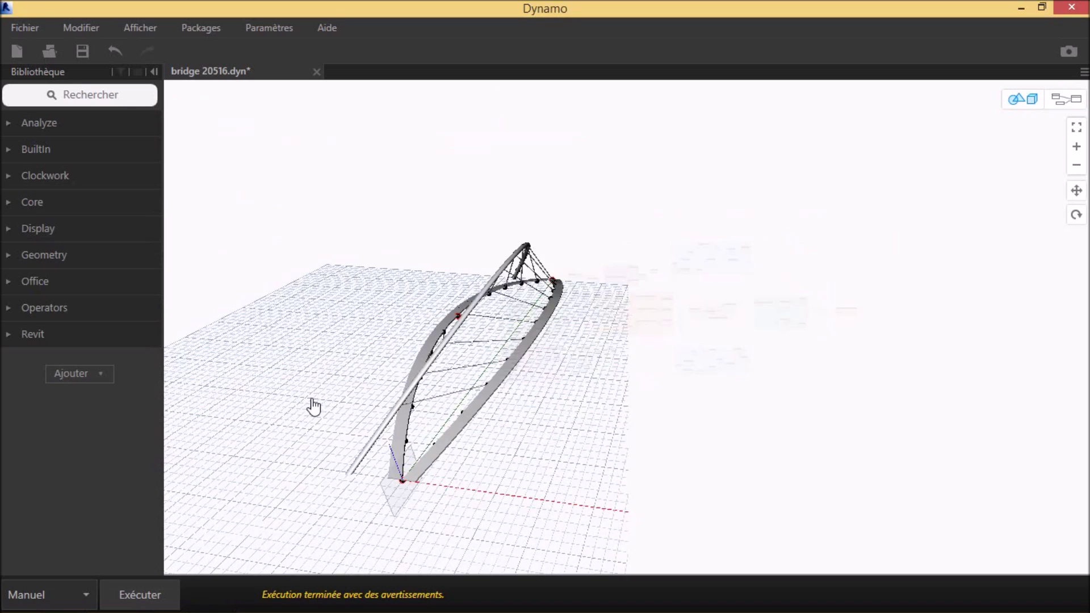
{"action": "middle_click_drag", "start_coordinate": [385, 389], "coordinate": [386, 381]}
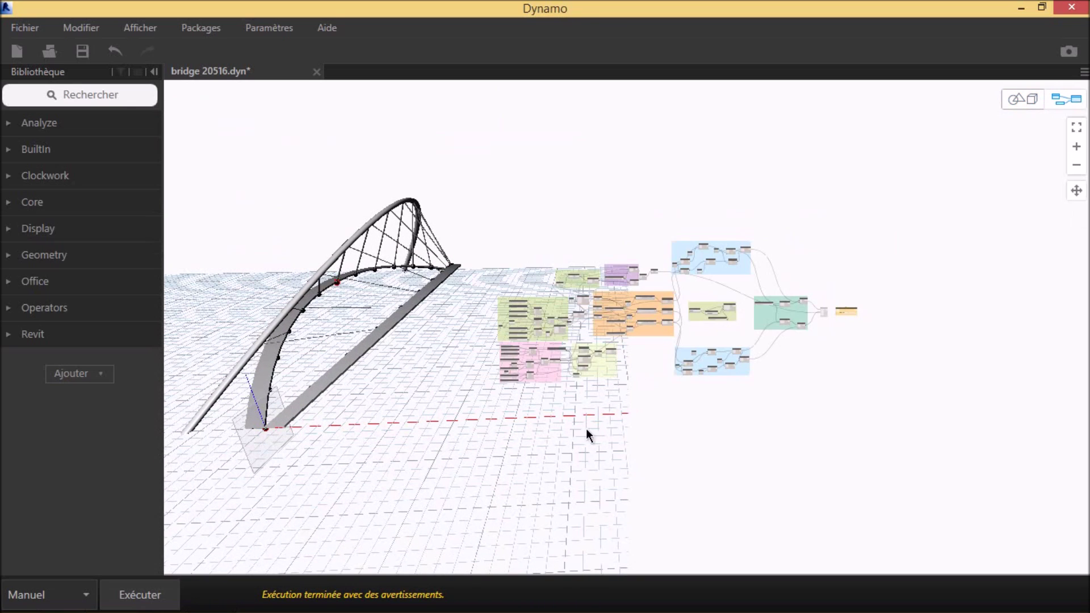
Zoom and pan the graph to centre the first arc group
{"action": "scroll", "coordinate": [511, 336], "scroll_direction": "up", "scroll_amount": 3}
{"action": "scroll", "coordinate": [511, 336], "scroll_direction": "up", "scroll_amount": 3}
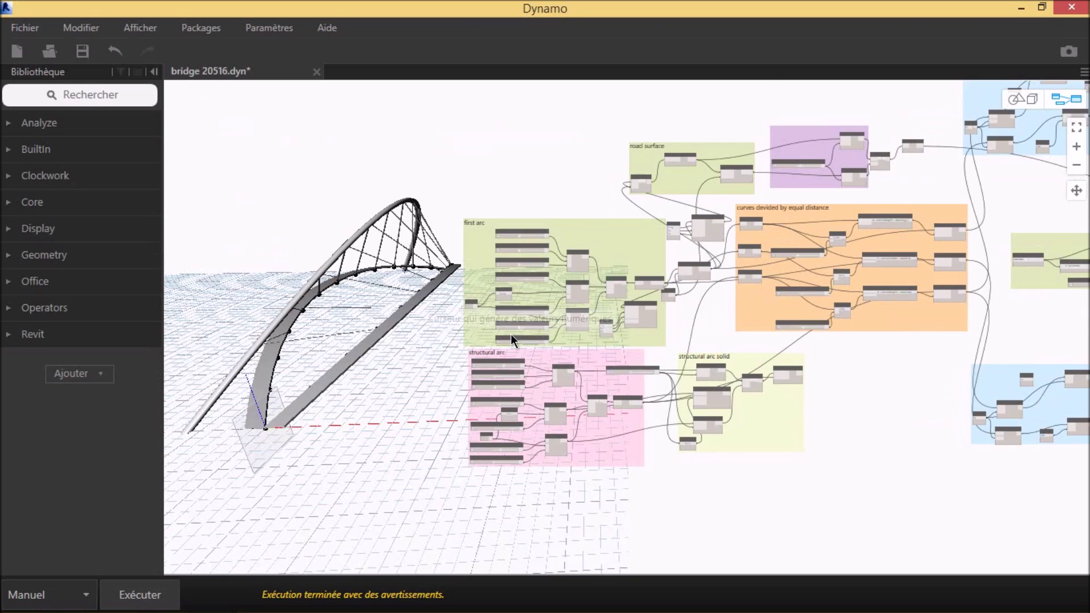
{"action": "scroll", "coordinate": [511, 334], "scroll_direction": "up", "scroll_amount": 3}
{"action": "scroll", "coordinate": [511, 333], "scroll_direction": "up", "scroll_amount": 1}
{"action": "scroll", "coordinate": [511, 334], "scroll_direction": "up", "scroll_amount": 3}
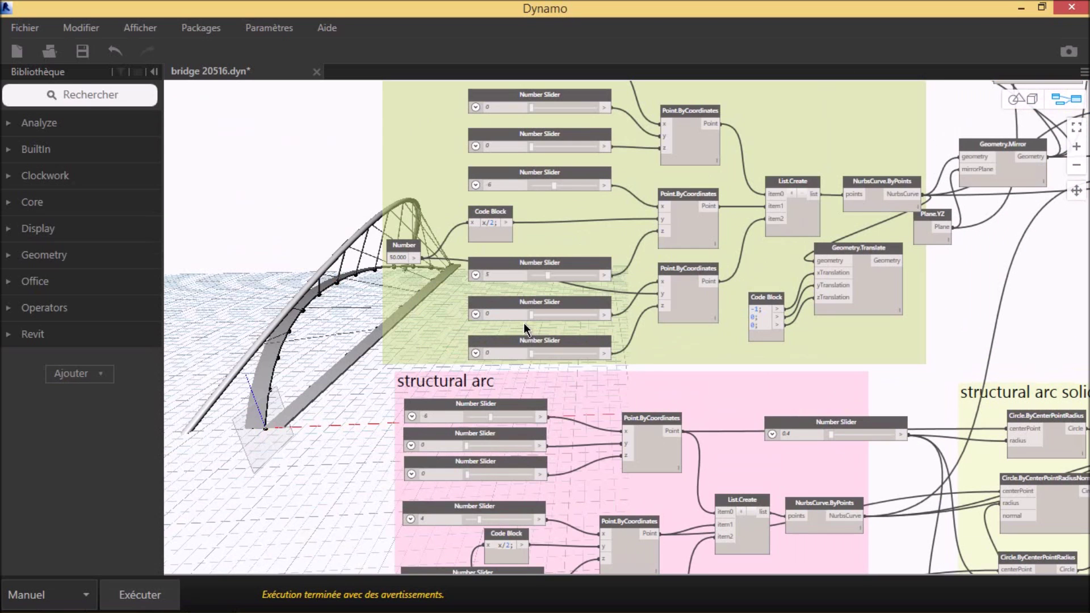
{"action": "middle_click_drag", "start_coordinate": [540, 233], "coordinate": [529, 306]}
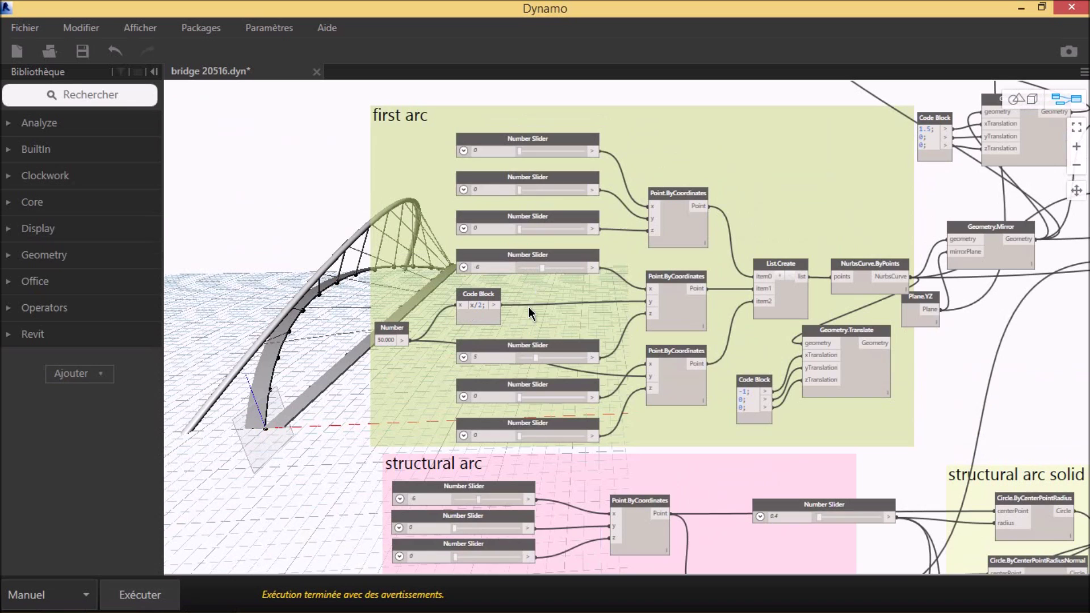
{"action": "scroll", "coordinate": [526, 393], "scroll_direction": "up", "scroll_amount": 3}
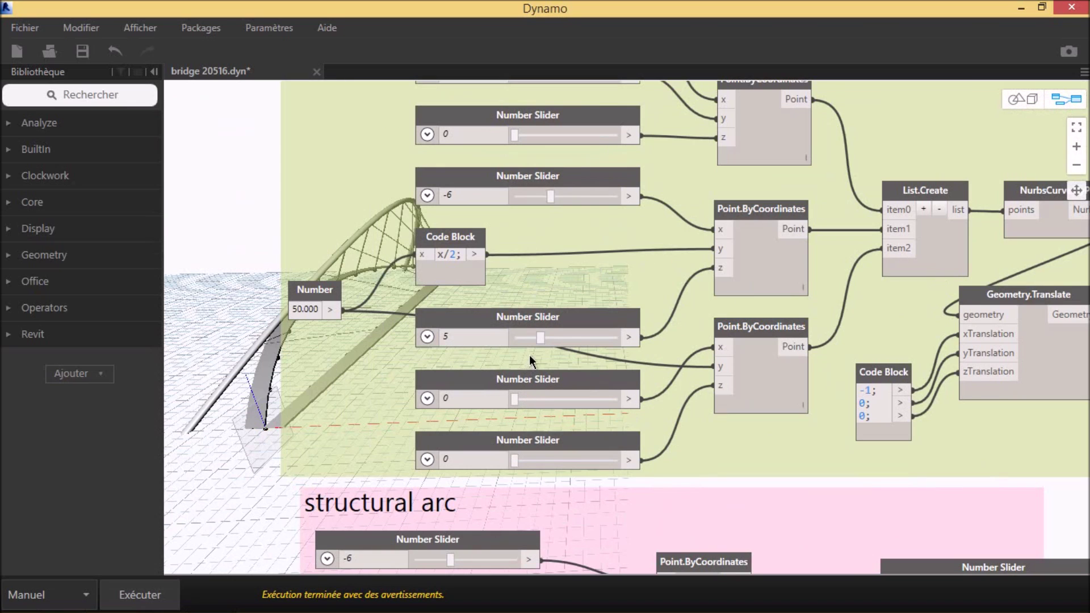
{"action": "scroll", "coordinate": [563, 312], "scroll_direction": "down", "scroll_amount": 2}
{"action": "scroll", "coordinate": [568, 359], "scroll_direction": "down", "scroll_amount": 1}
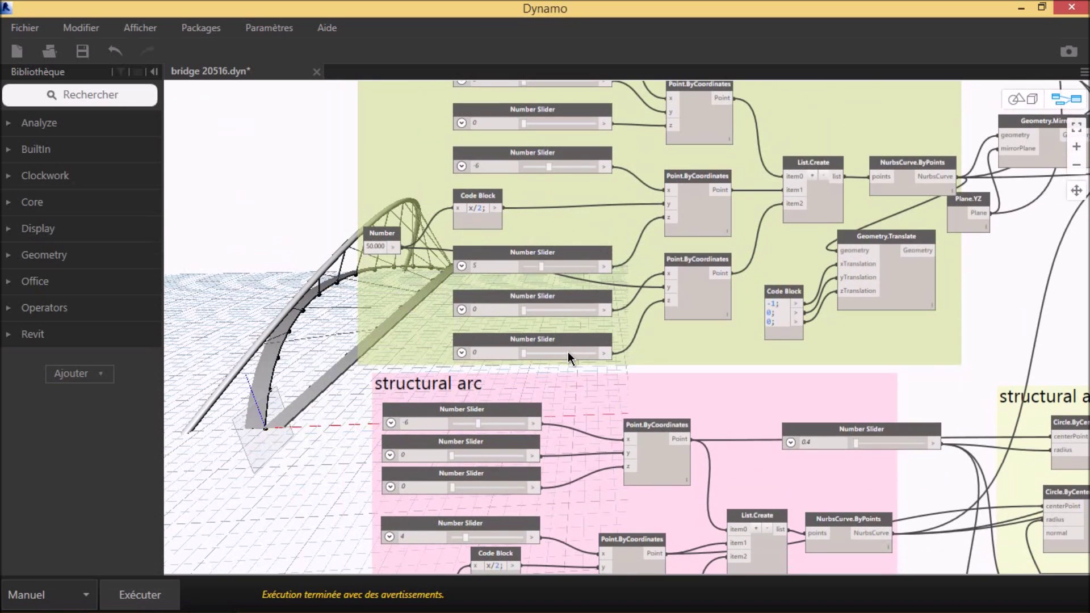
{"action": "middle_click_drag", "start_coordinate": [558, 367], "coordinate": [537, 475]}
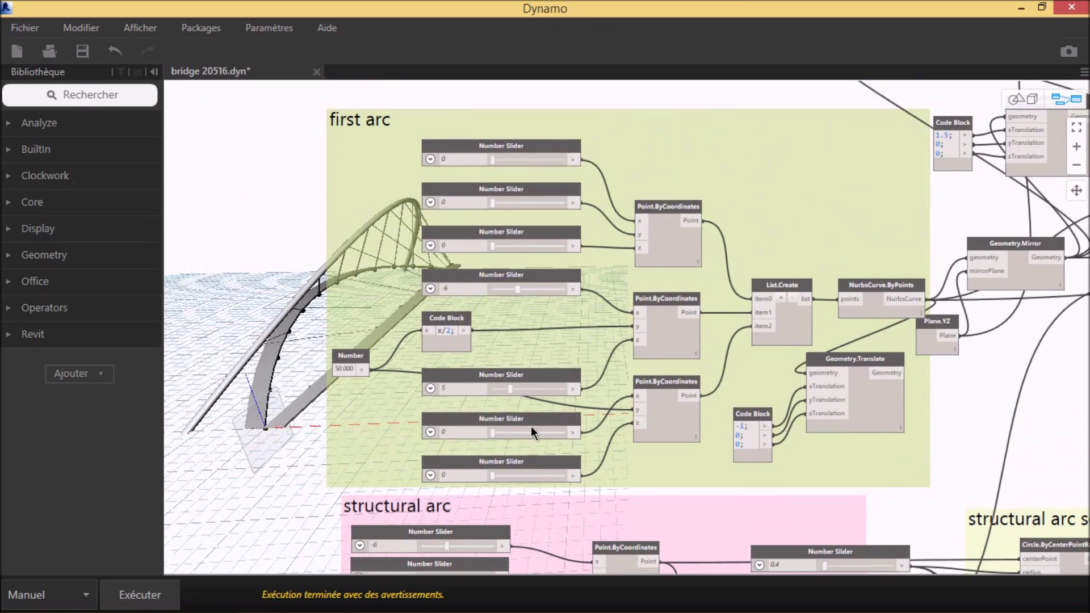
{"action": "scroll", "coordinate": [523, 397], "scroll_direction": "up", "scroll_amount": 1}
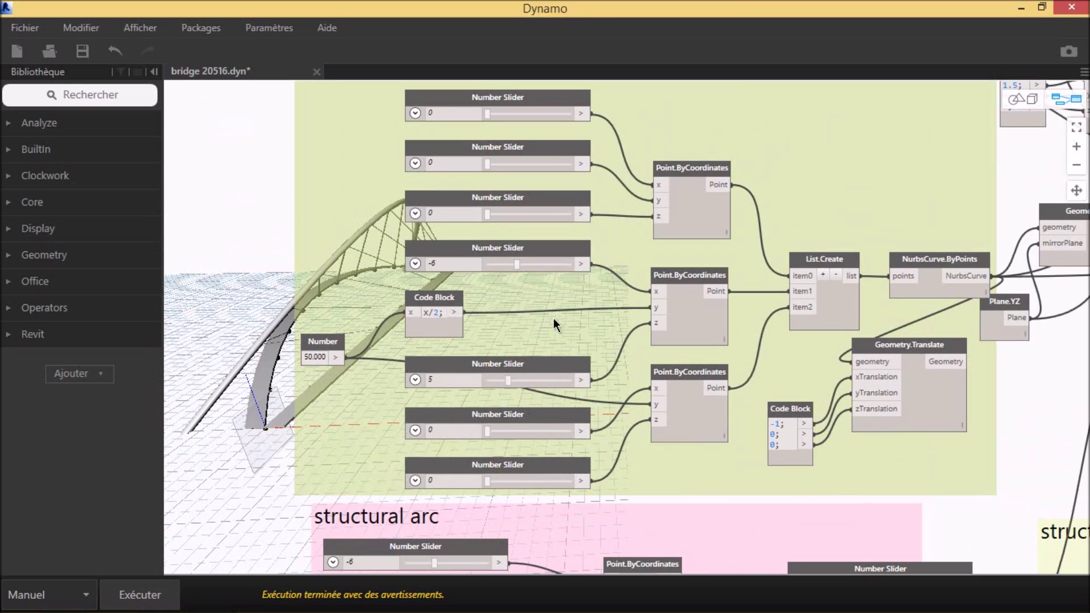
{"action": "middle_click_drag", "start_coordinate": [567, 318], "coordinate": [564, 329]}
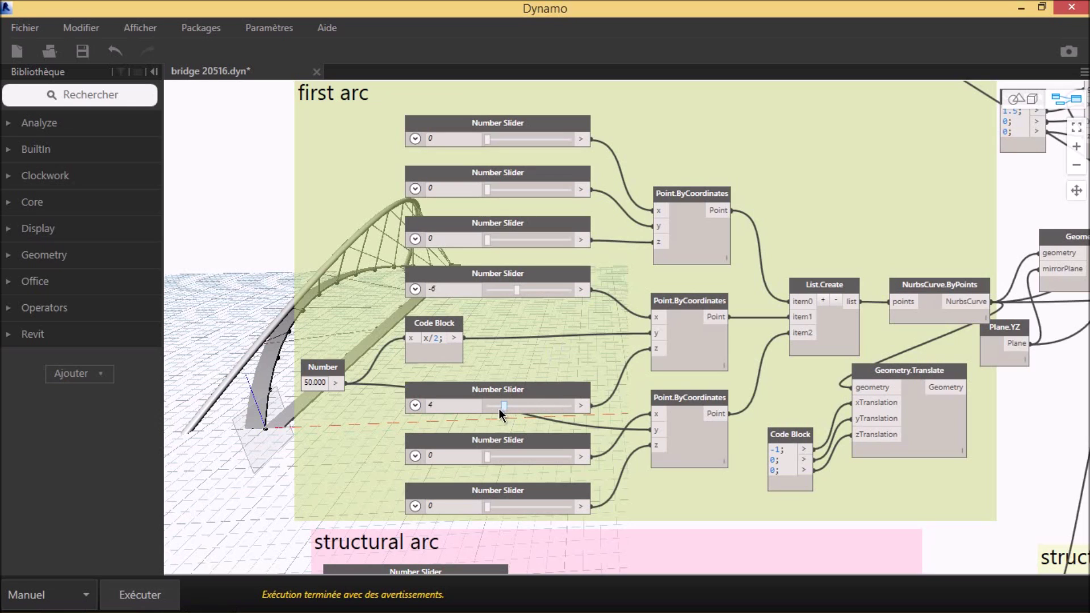
Lower a first arc point slider to 2, rerun, and orbit the reshaped bridge
{"action": "left_click_drag", "start_coordinate": [496, 407], "coordinate": [494, 408]}
{"action": "left_click", "coordinate": [127, 594]}
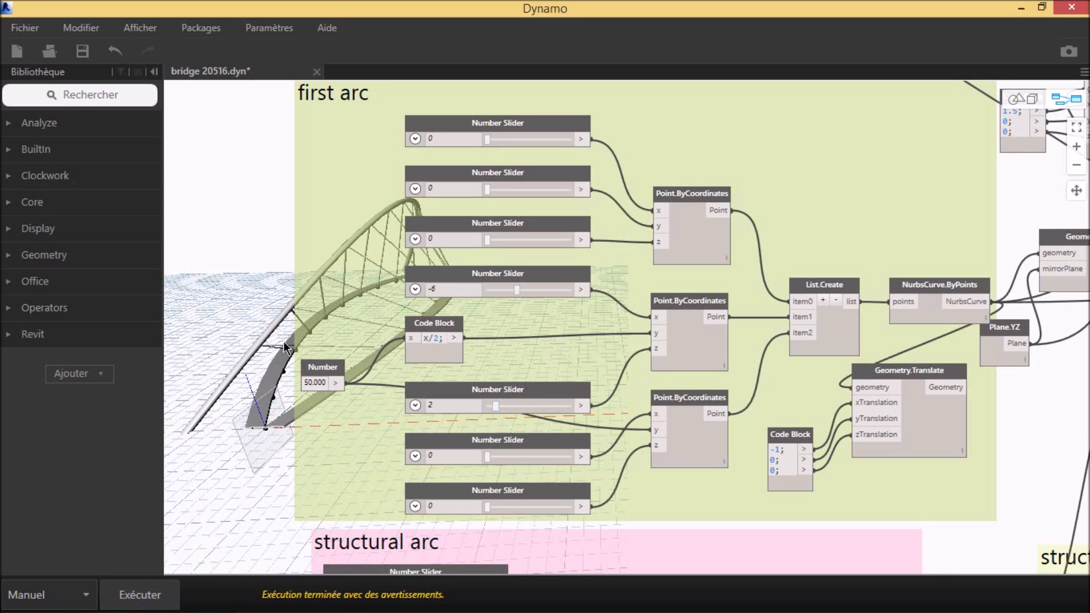
{"action": "left_click", "coordinate": [1018, 100]}
{"action": "mouse_move", "coordinate": [419, 379]}
{"action": "right_mouse_down"}
{"action": "mouse_move", "coordinate": [445, 370]}
{"action": "mouse_move", "coordinate": [450, 443]}
{"action": "mouse_move", "coordinate": [463, 442]}
{"action": "mouse_move", "coordinate": [373, 363]}
{"action": "mouse_move", "coordinate": [416, 428]}
{"action": "mouse_move", "coordinate": [443, 420]}
{"action": "right_mouse_up"}
{"action": "mouse_move", "coordinate": [422, 365]}
{"action": "right_mouse_down"}
{"action": "mouse_move", "coordinate": [358, 443]}
{"action": "mouse_move", "coordinate": [375, 452]}
{"action": "mouse_move", "coordinate": [398, 443]}
{"action": "right_mouse_up"}
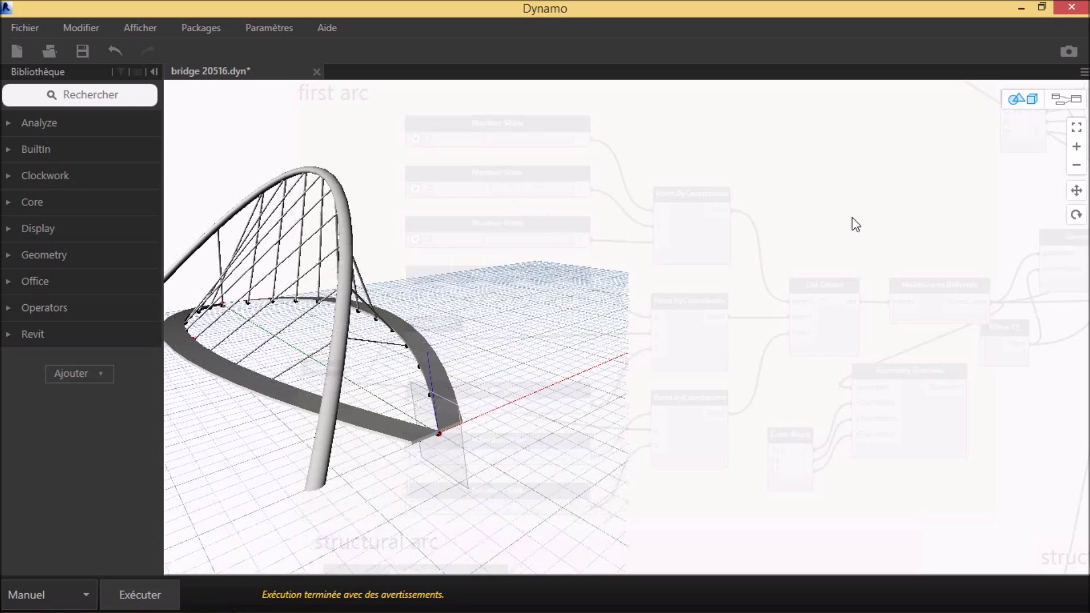
Back in the graph, raise the first arc slider to 13 and rerun the graph
{"action": "left_click", "coordinate": [1016, 98]}
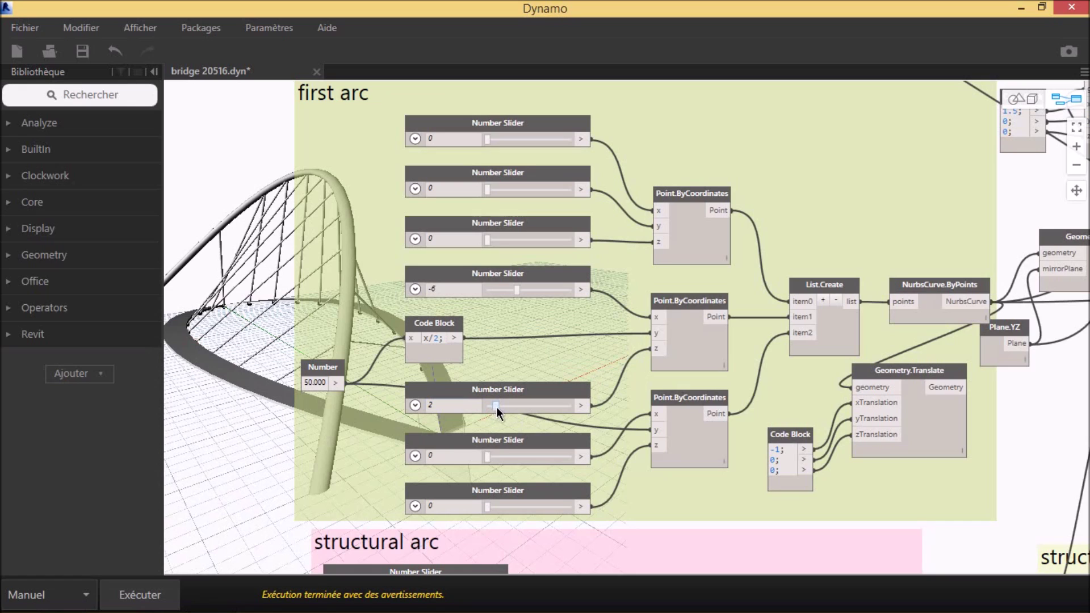
{"action": "left_click_drag", "start_coordinate": [509, 405], "coordinate": [534, 409]}
{"action": "left_click", "coordinate": [157, 595]}
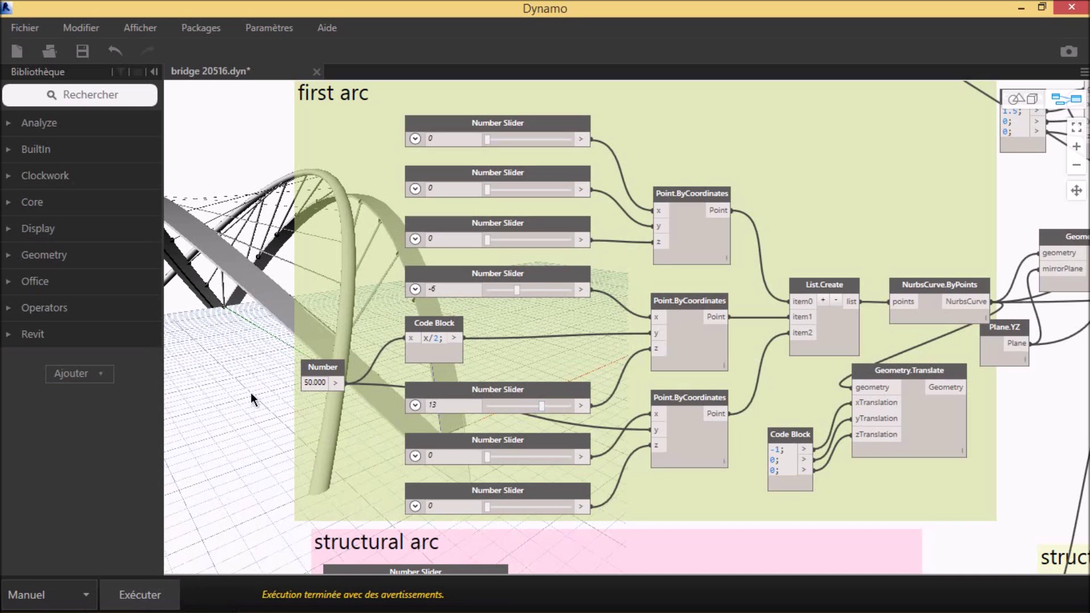
Orbit, pan and zoom the 3D preview to inspect the reshaped arches edge-on, then return to the graph
{"action": "left_click", "coordinate": [1017, 100]}
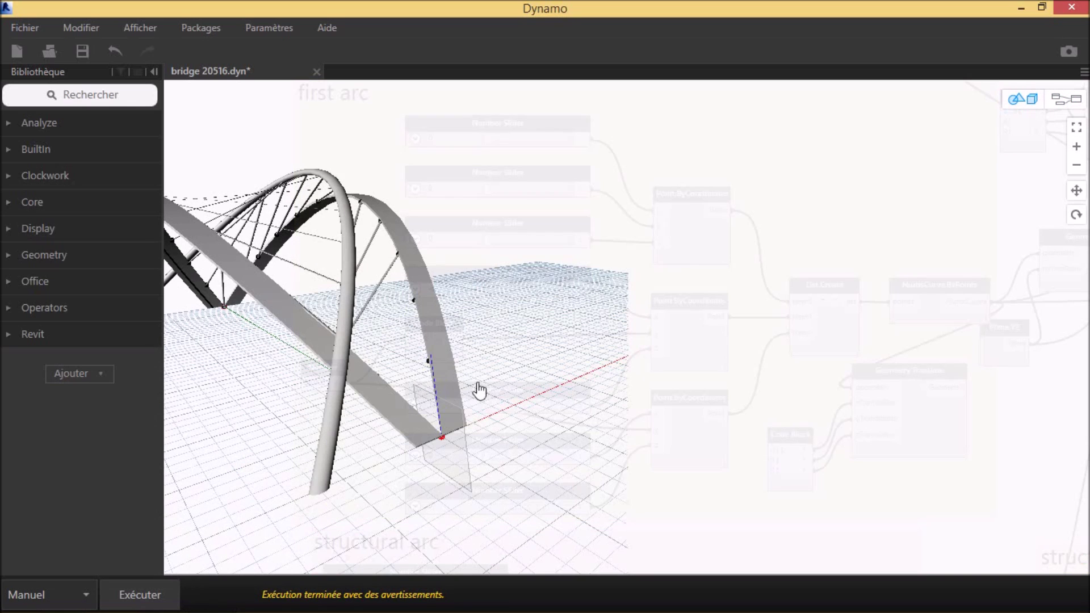
{"action": "scroll", "coordinate": [465, 388], "scroll_direction": "down", "scroll_amount": 5}
{"action": "scroll", "coordinate": [454, 386], "scroll_direction": "down", "scroll_amount": 3}
{"action": "middle_click_drag", "start_coordinate": [488, 386], "coordinate": [480, 386]}
{"action": "mouse_move", "coordinate": [480, 386]}
{"action": "right_mouse_down"}
{"action": "mouse_move", "coordinate": [431, 375]}
{"action": "mouse_move", "coordinate": [441, 372]}
{"action": "mouse_move", "coordinate": [411, 246]}
{"action": "right_mouse_up"}
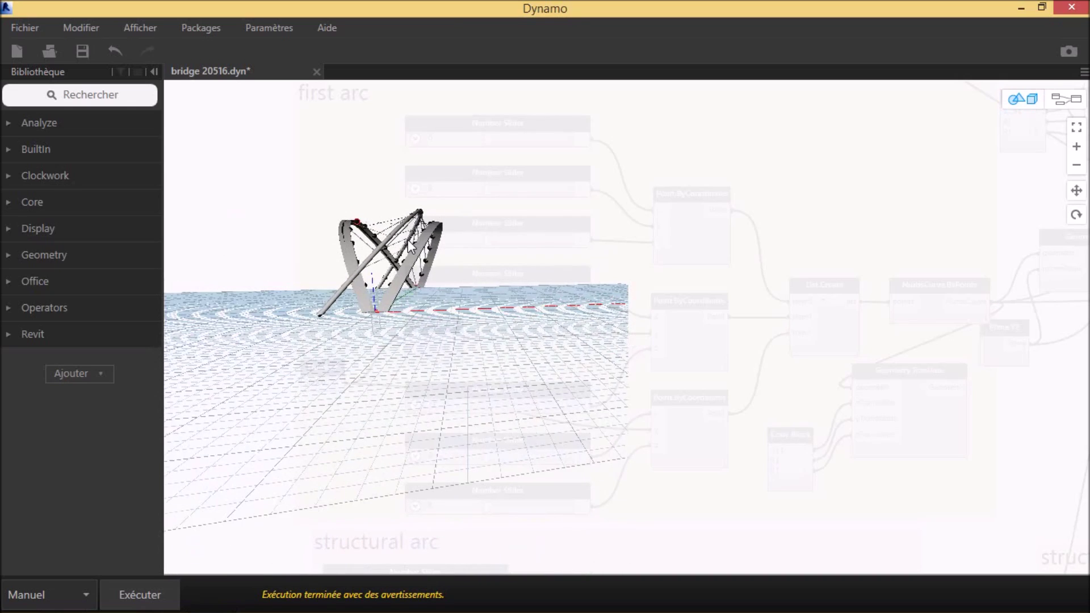
{"action": "scroll", "coordinate": [392, 239], "scroll_direction": "up", "scroll_amount": 5}
{"action": "scroll", "coordinate": [377, 309], "scroll_direction": "up", "scroll_amount": 2}
{"action": "middle_click_drag", "start_coordinate": [377, 309], "coordinate": [487, 337]}
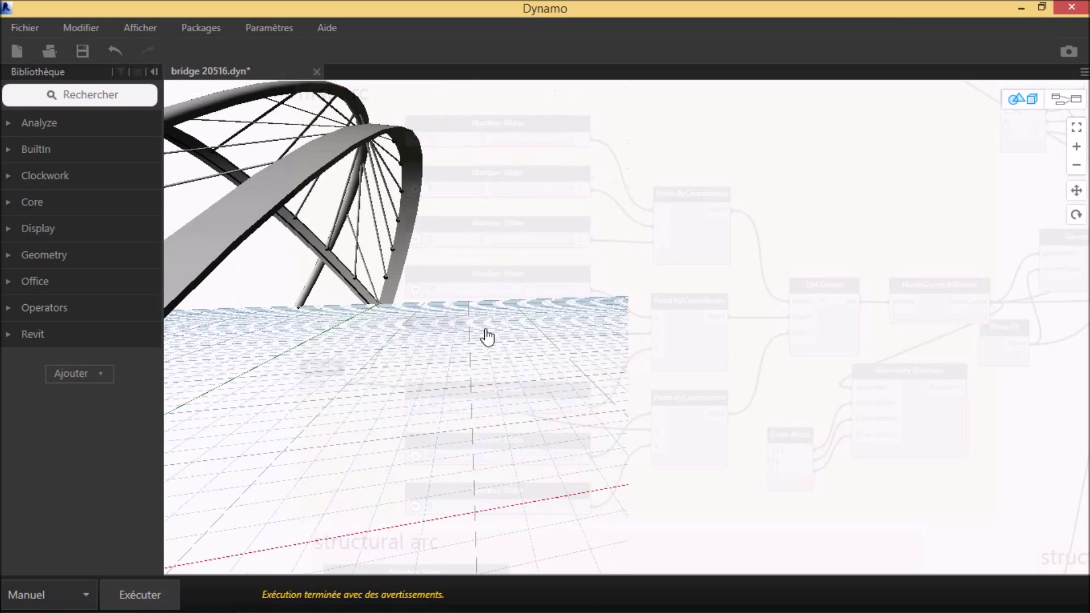
{"action": "scroll", "coordinate": [487, 337], "scroll_direction": "down", "scroll_amount": 2}
{"action": "scroll", "coordinate": [523, 353], "scroll_direction": "down", "scroll_amount": 2}
{"action": "scroll", "coordinate": [530, 346], "scroll_direction": "down", "scroll_amount": 2}
{"action": "scroll", "coordinate": [537, 345], "scroll_direction": "down", "scroll_amount": 1}
{"action": "mouse_move", "coordinate": [536, 346]}
{"action": "right_mouse_down"}
{"action": "mouse_move", "coordinate": [517, 325]}
{"action": "mouse_move", "coordinate": [530, 338]}
{"action": "right_mouse_up"}
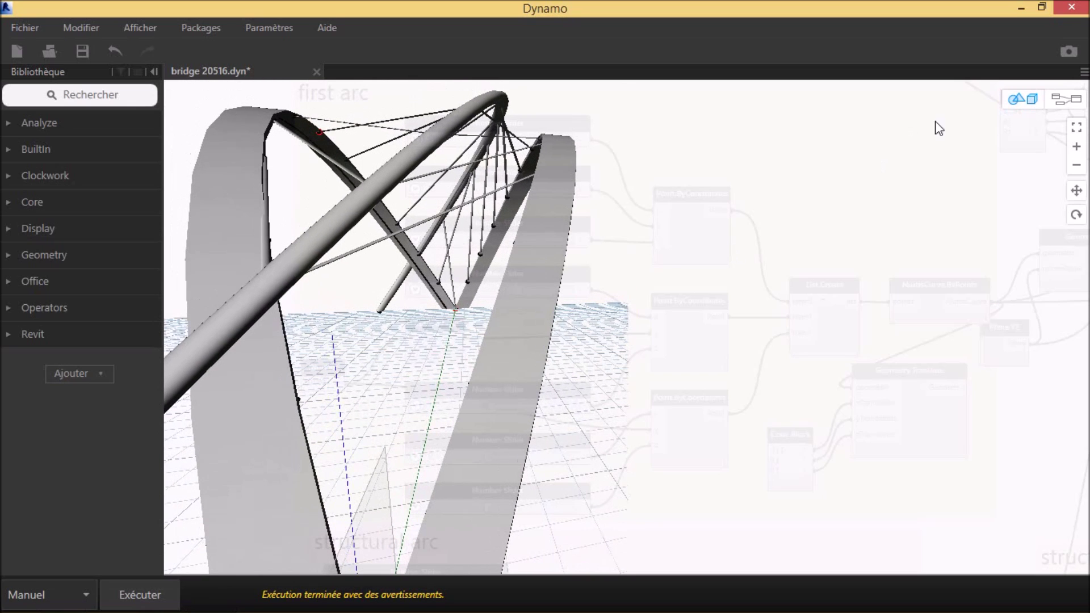
{"action": "left_click", "coordinate": [1027, 105]}
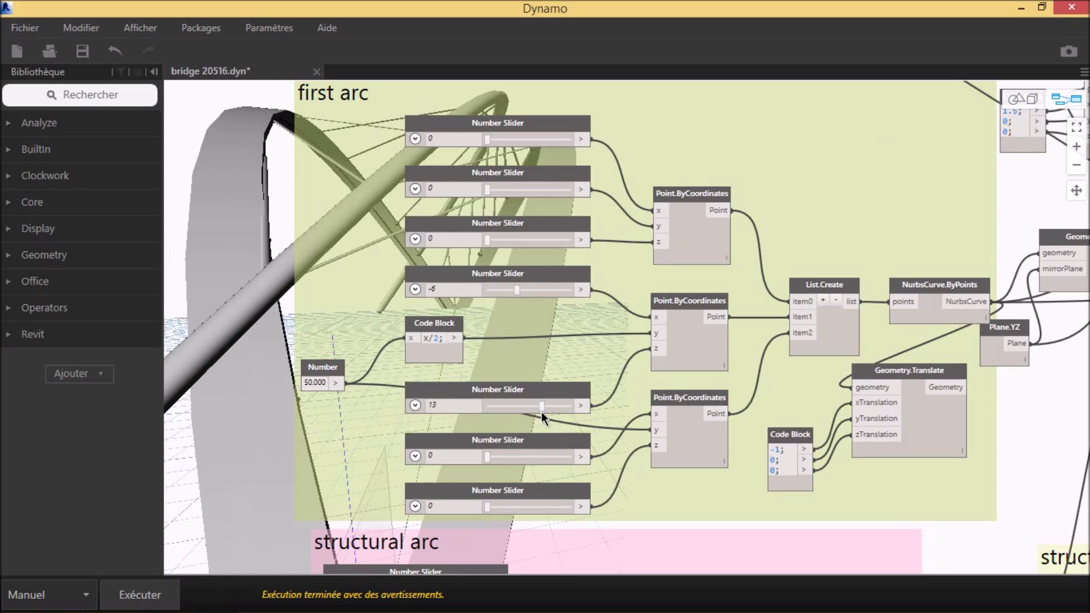
Lower the first arc slider to 4, rerun, and zoom out to see the whole graph
{"action": "left_click_drag", "start_coordinate": [542, 407], "coordinate": [513, 404]}
{"action": "left_click", "coordinate": [154, 582]}
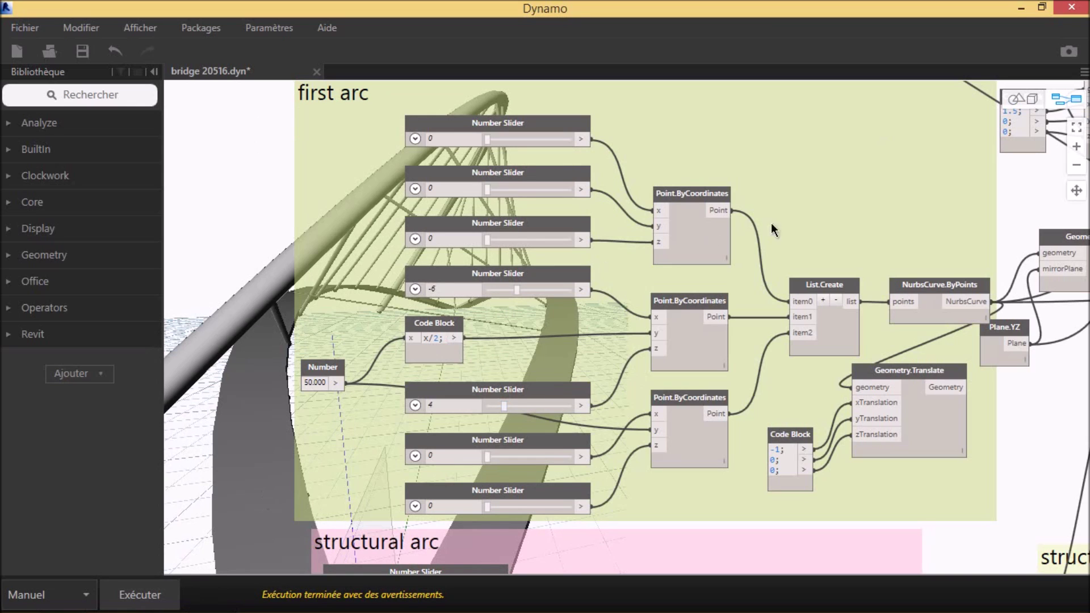
{"action": "middle_click_drag", "start_coordinate": [837, 224], "coordinate": [827, 231]}
{"action": "scroll", "coordinate": [817, 236], "scroll_direction": "down", "scroll_amount": 3}
{"action": "scroll", "coordinate": [813, 238], "scroll_direction": "down", "scroll_amount": 3}
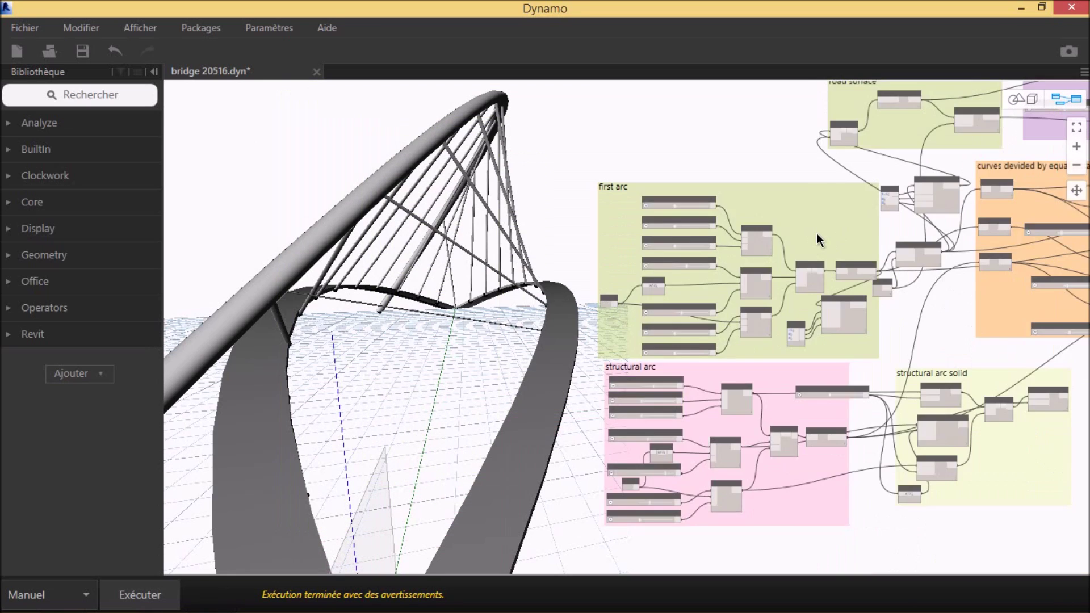
{"action": "scroll", "coordinate": [852, 272], "scroll_direction": "down", "scroll_amount": 2}
{"action": "scroll", "coordinate": [724, 349], "scroll_direction": "down", "scroll_amount": 2}
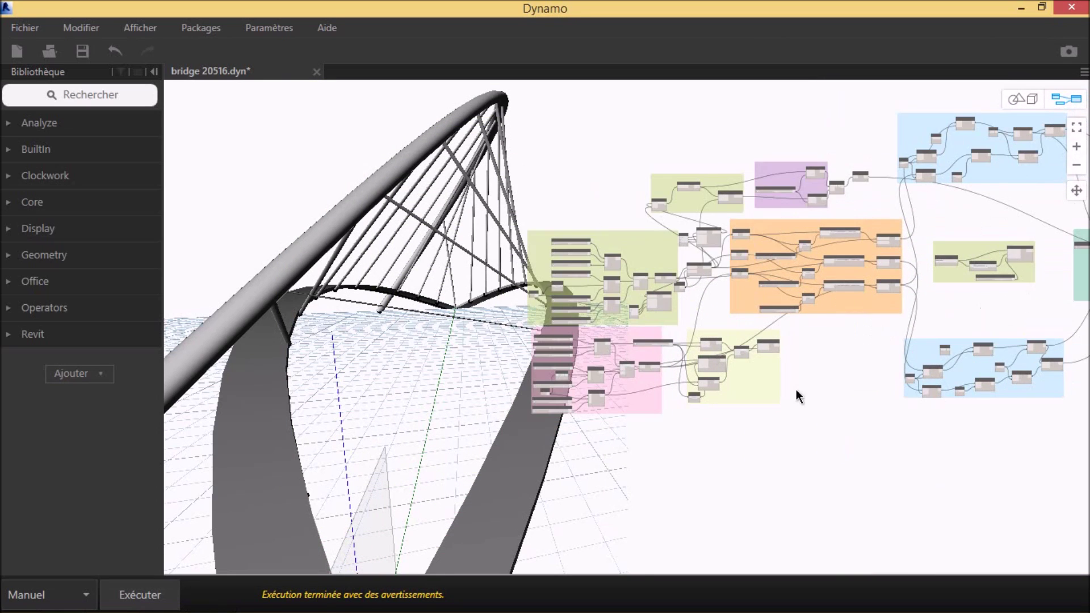
{"action": "scroll", "coordinate": [797, 389], "scroll_direction": "down", "scroll_amount": 3}
{"action": "middle_click_drag", "start_coordinate": [762, 390], "coordinate": [742, 374]}
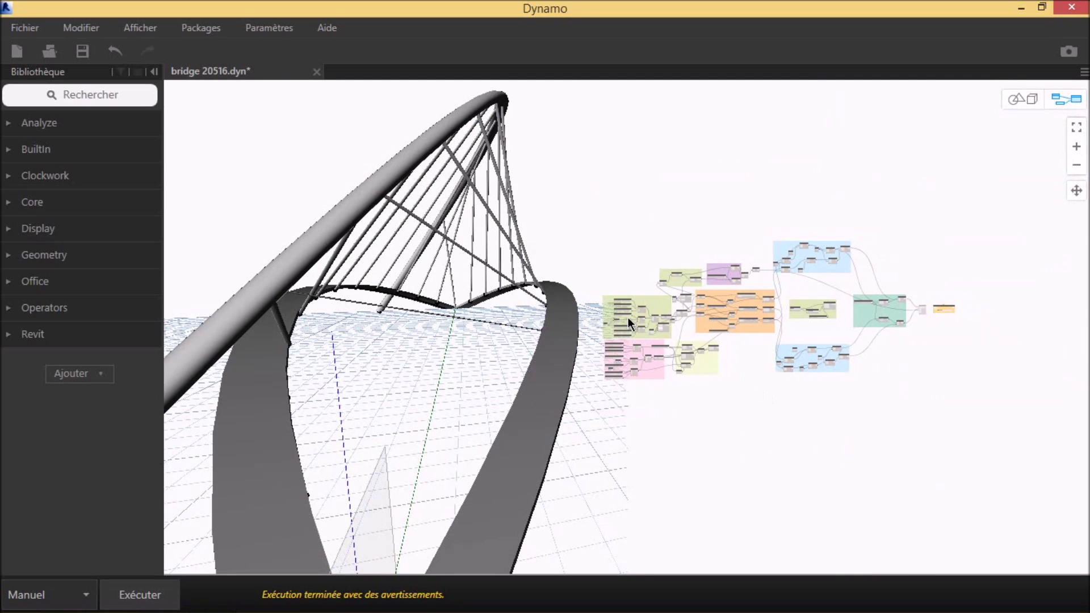
Zoom back into the first arc sliders and rerun the graph with the slider at 13
{"action": "scroll", "coordinate": [619, 318], "scroll_direction": "up", "scroll_amount": 1}
{"action": "scroll", "coordinate": [613, 323], "scroll_direction": "up", "scroll_amount": 3}
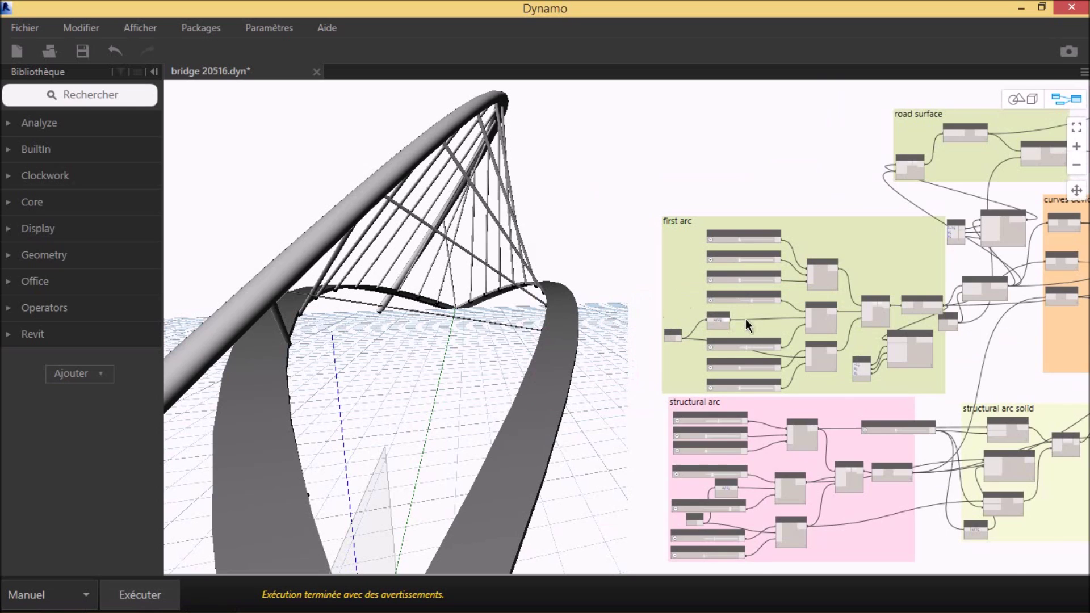
{"action": "scroll", "coordinate": [744, 318], "scroll_direction": "up", "scroll_amount": 2}
{"action": "scroll", "coordinate": [734, 336], "scroll_direction": "up", "scroll_amount": 3}
{"action": "scroll", "coordinate": [735, 338], "scroll_direction": "up", "scroll_amount": 1}
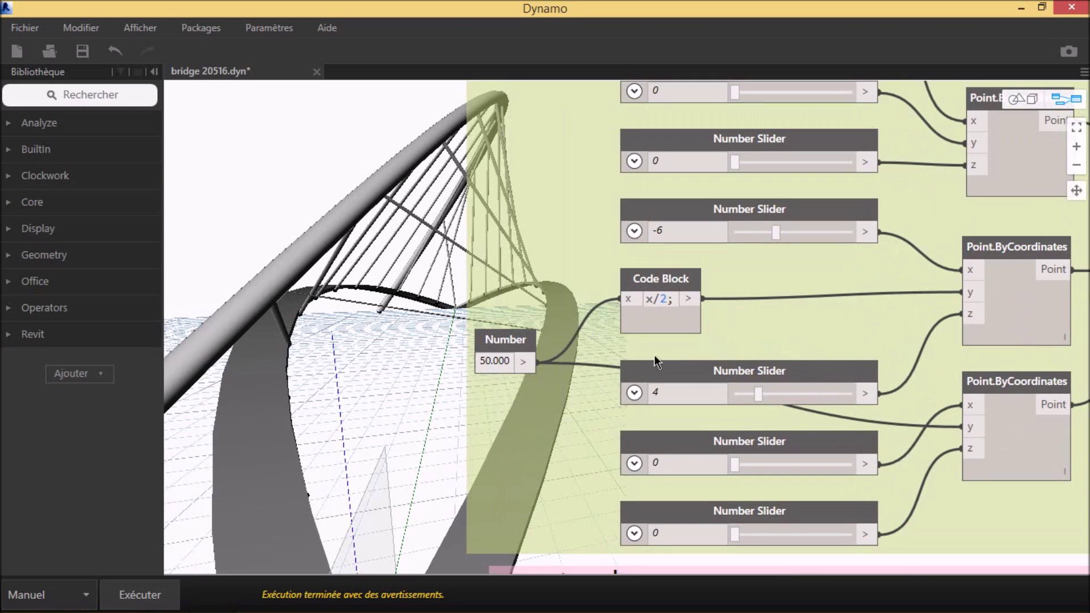
{"action": "middle_click_drag", "start_coordinate": [761, 361], "coordinate": [600, 361]}
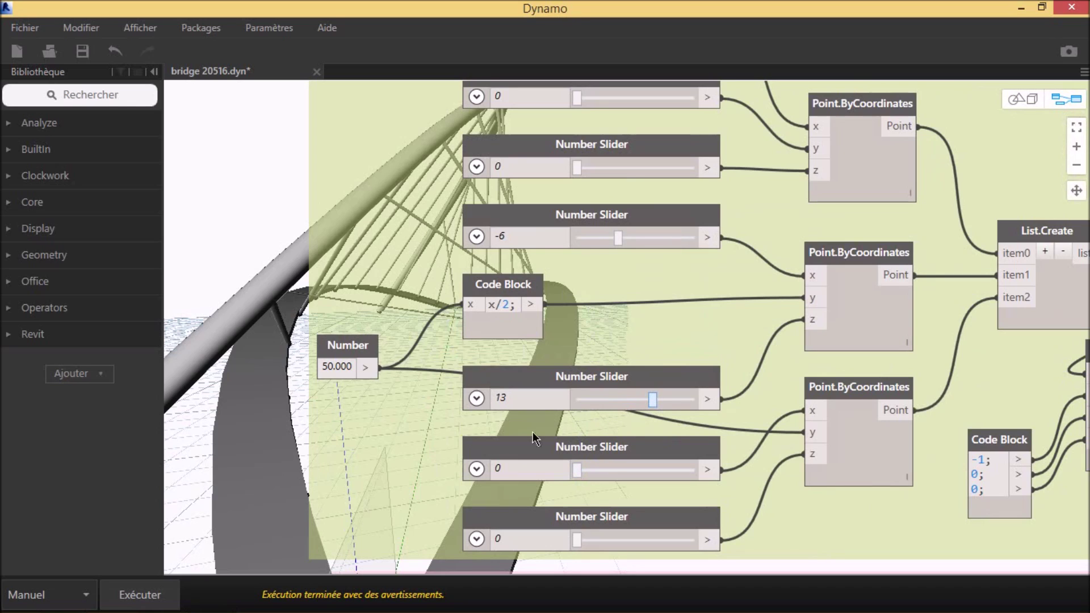
{"action": "left_click", "coordinate": [142, 591]}
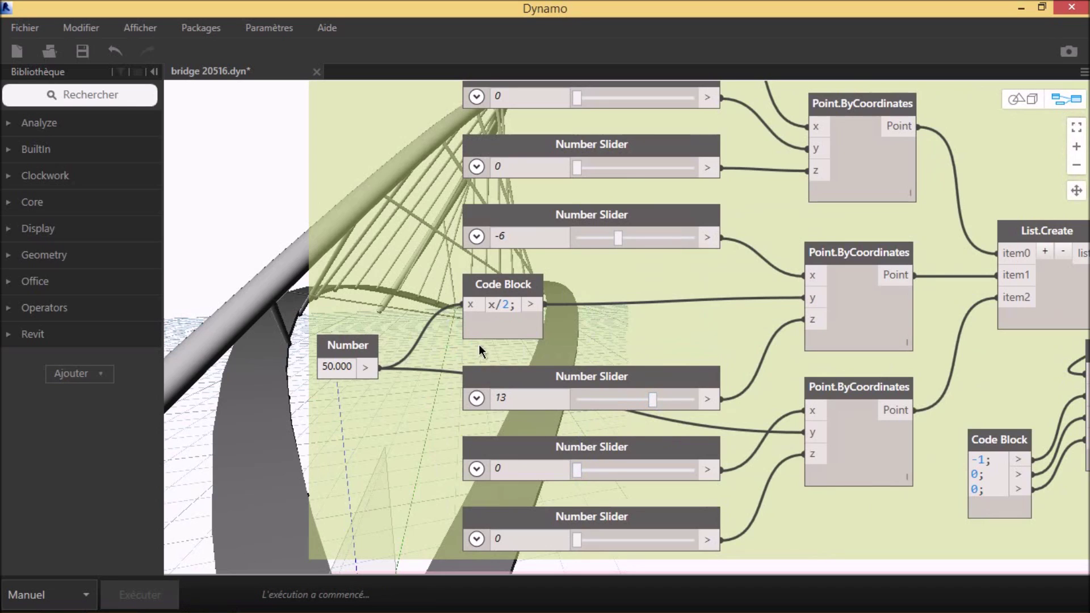
Minimize Dynamo to check the slider-13 bridge in Revit's 3D view, then restore Dynamo
{"action": "left_click", "coordinate": [1022, 8]}
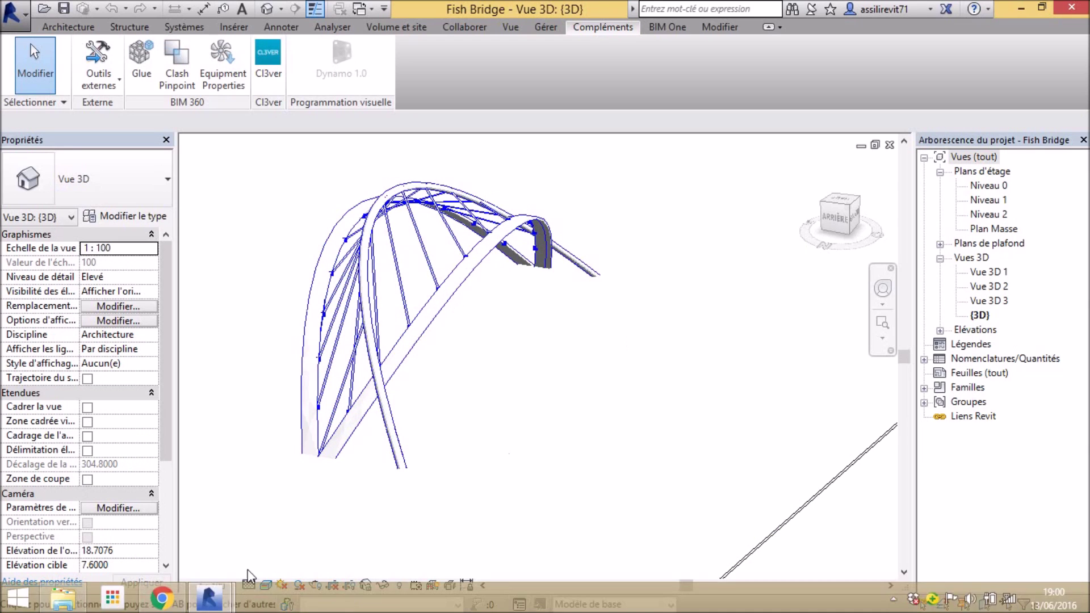
{"action": "mouse_move", "coordinate": [209, 598]}
{"action": "left_click", "coordinate": [277, 529]}
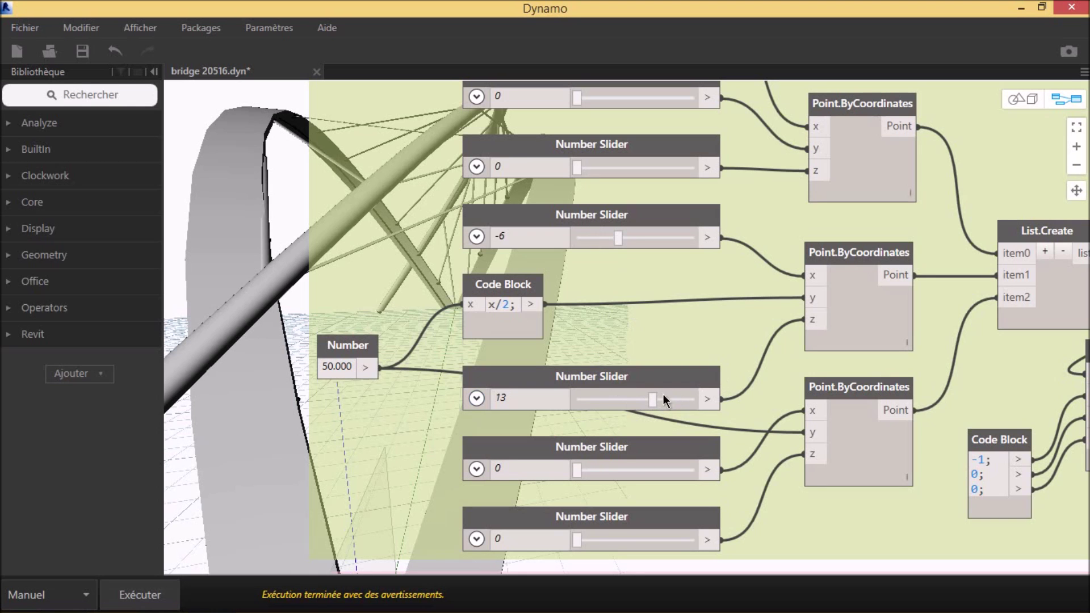
Set the first arc slider to 4 and rerun the graph
{"action": "left_click", "coordinate": [592, 404]}
{"action": "left_click_drag", "start_coordinate": [593, 405], "coordinate": [604, 407]}
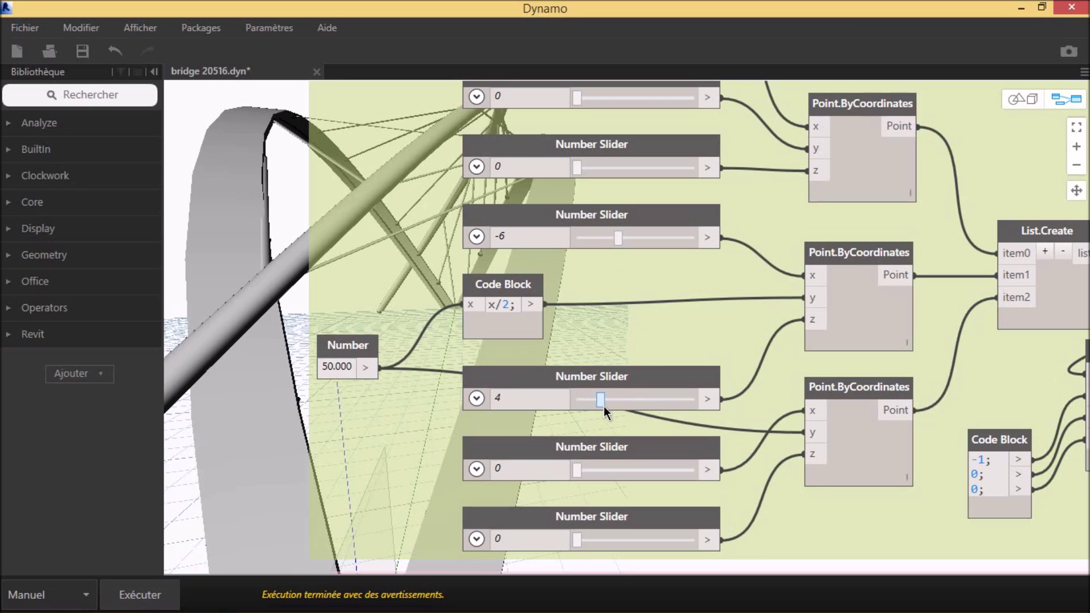
{"action": "left_click", "coordinate": [126, 593]}
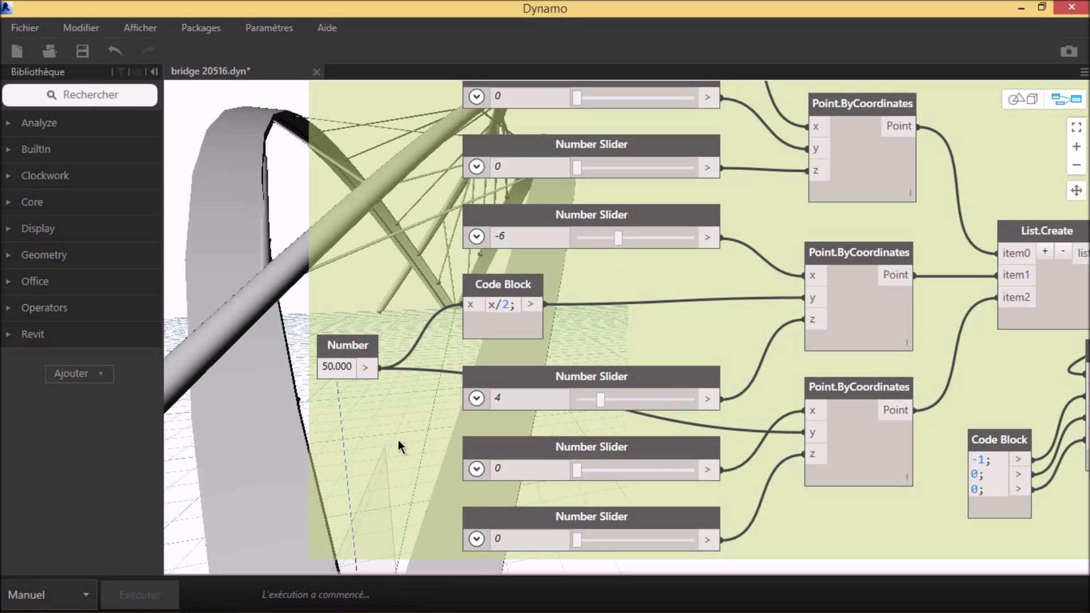
Check the reshaped bridge in Revit's 3D view, then bring Dynamo back via the taskbar
{"action": "left_click", "coordinate": [1067, 7]}
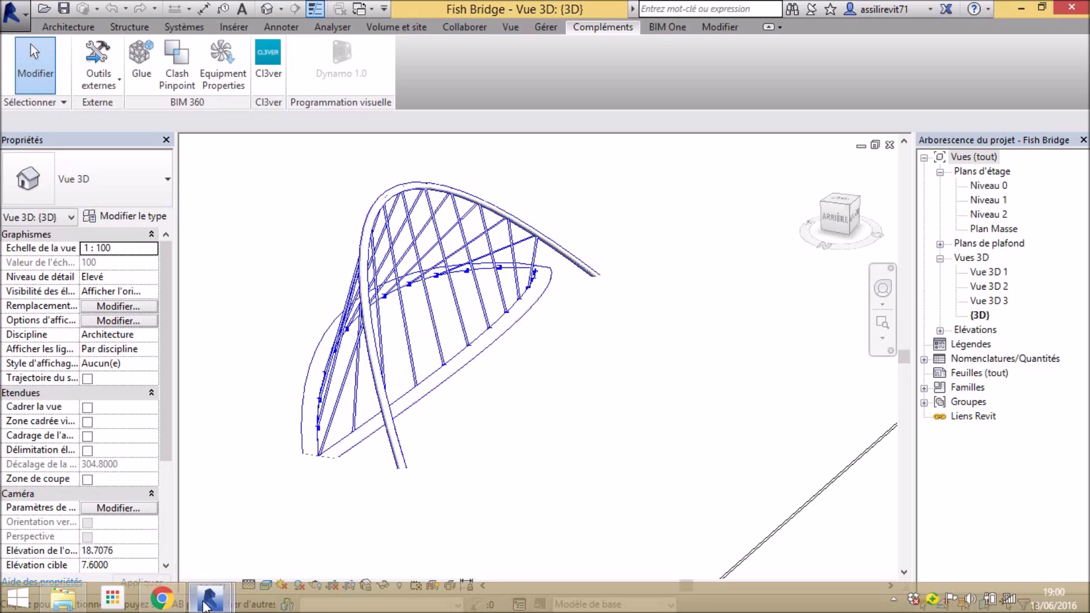
{"action": "left_click", "coordinate": [209, 598]}
{"action": "left_click", "coordinate": [220, 554]}
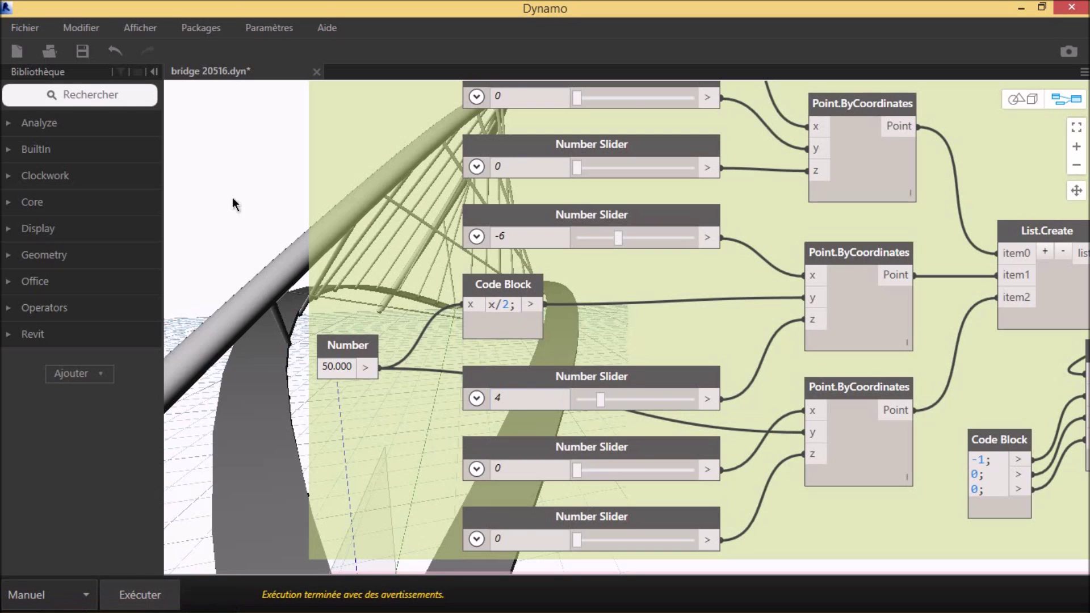
{"action": "scroll", "coordinate": [298, 234], "scroll_direction": "down", "scroll_amount": 3}
Zoom out and pan so the whole graph sits beside the bridge preview, then show the hidden tray icons
{"action": "scroll", "coordinate": [588, 319], "scroll_direction": "down", "scroll_amount": 3}
{"action": "scroll", "coordinate": [652, 373], "scroll_direction": "down", "scroll_amount": 2}
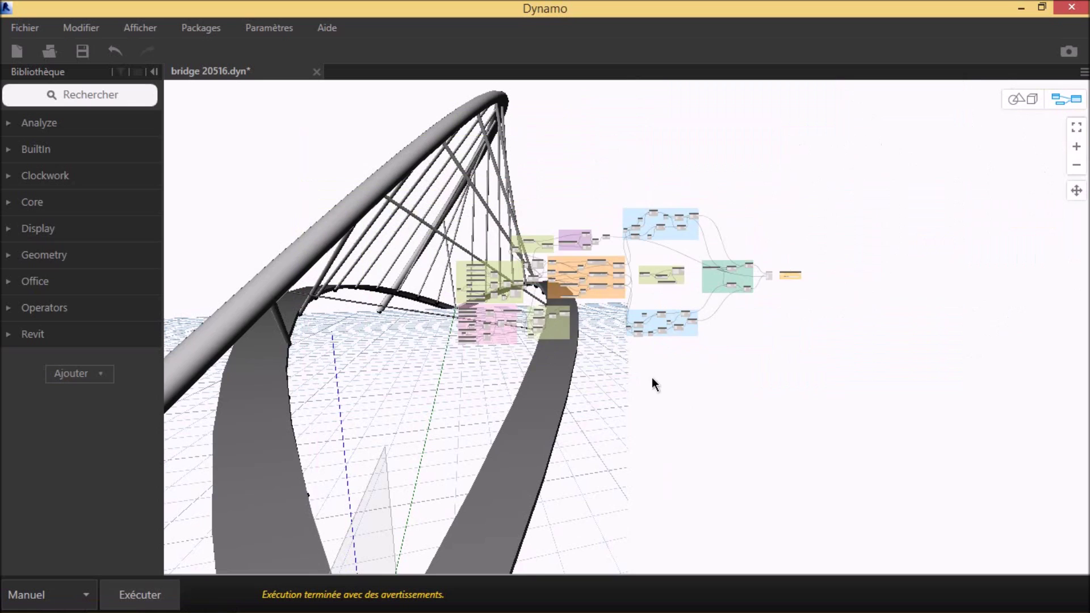
{"action": "scroll", "coordinate": [767, 410], "scroll_direction": "up", "scroll_amount": 2}
{"action": "scroll", "coordinate": [765, 426], "scroll_direction": "up", "scroll_amount": 2}
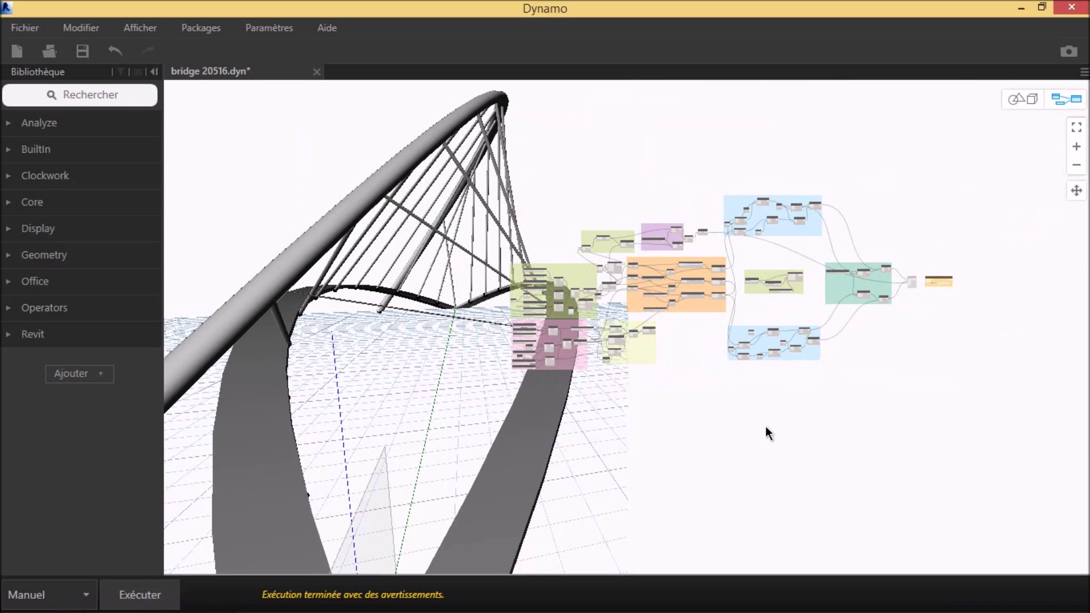
{"action": "mouse_move", "coordinate": [794, 440]}
{"action": "middle_mouse_down"}
{"action": "mouse_move", "coordinate": [846, 321]}
{"action": "mouse_move", "coordinate": [818, 357]}
{"action": "middle_mouse_up"}
{"action": "scroll", "coordinate": [846, 321], "scroll_direction": "up", "scroll_amount": 1}
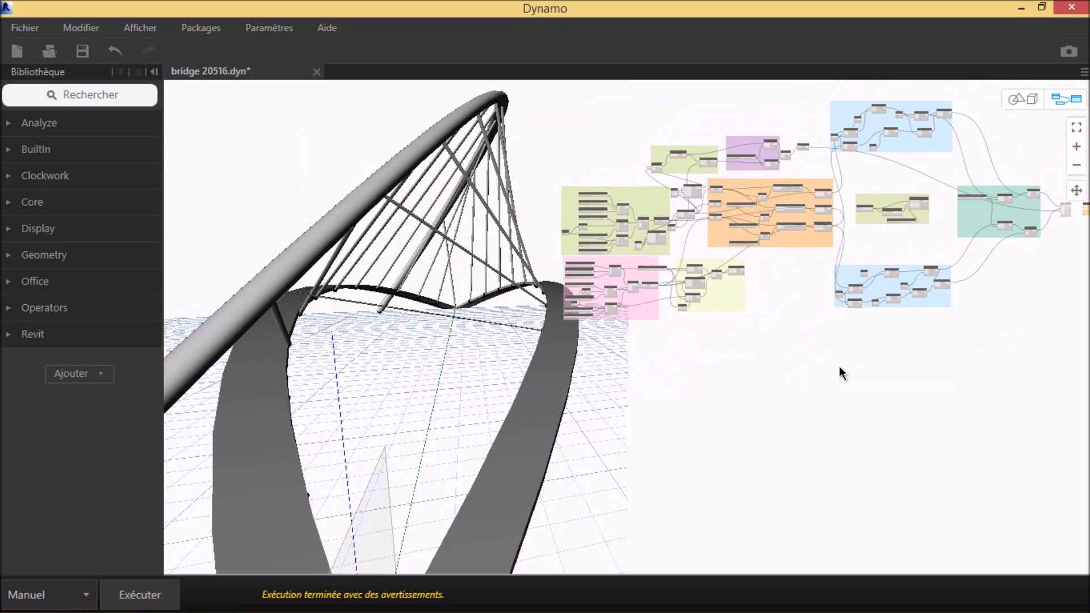
{"action": "left_click", "coordinate": [894, 599]}
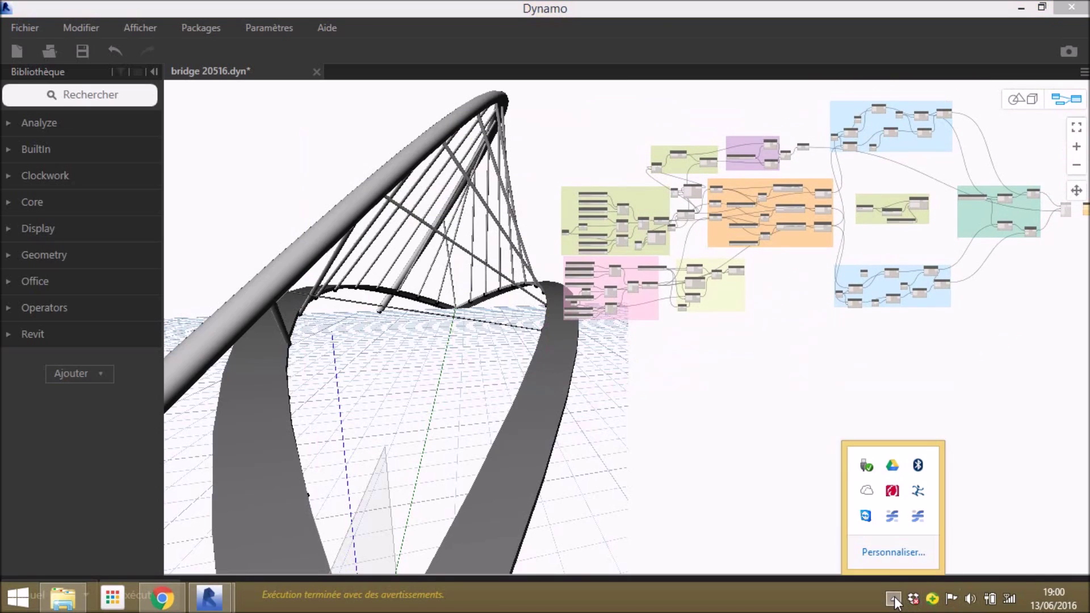